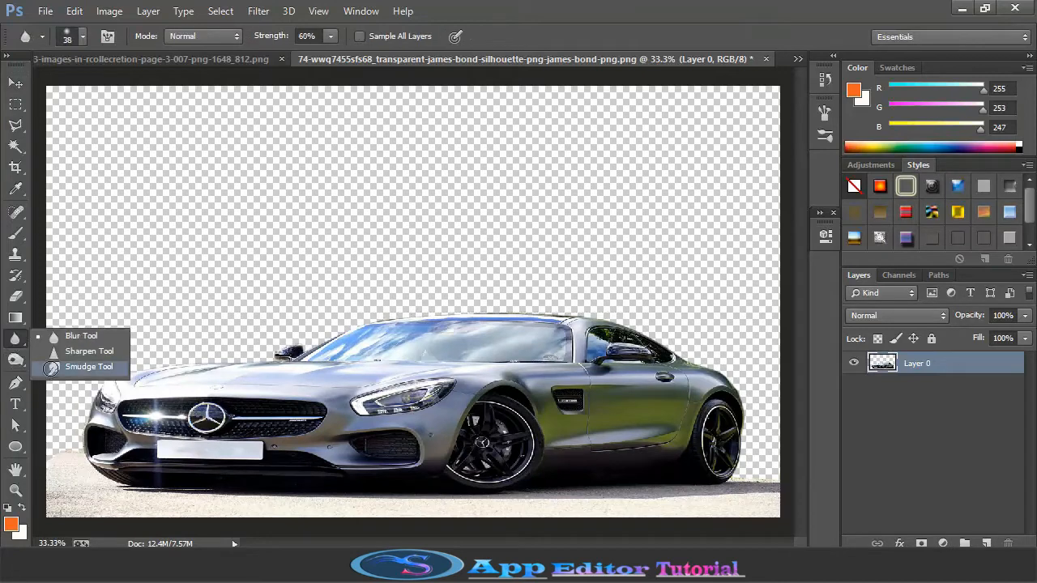
- Bring up the wide sunset photo with the red convertible for editing, with the Move tool active
left_click(81, 366)
key("v")
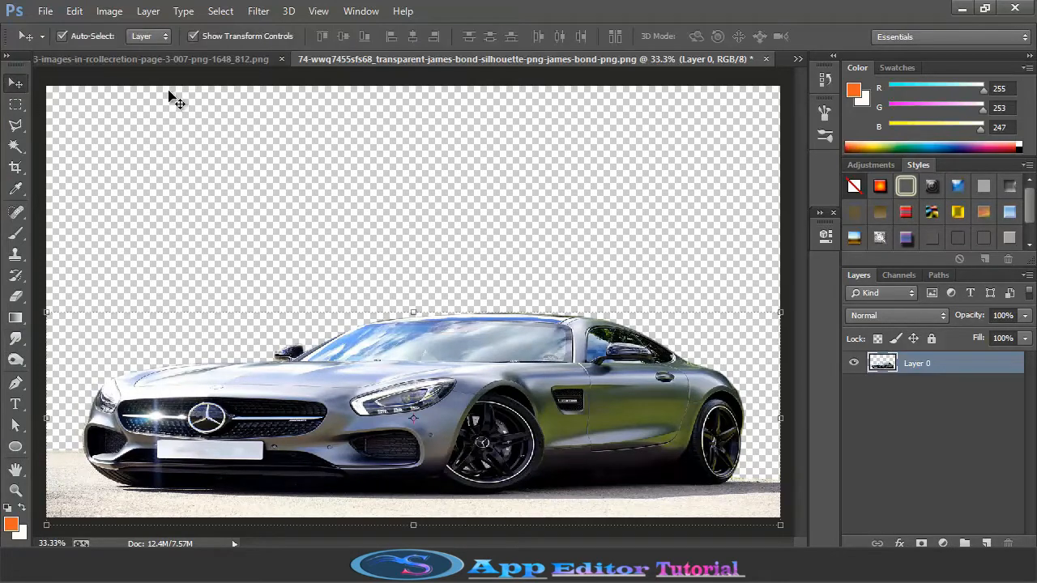
left_click(205, 59)
left_click(797, 60)
left_click(730, 101)
left_click(796, 57)
left_click(731, 118)
left_click(734, 85)
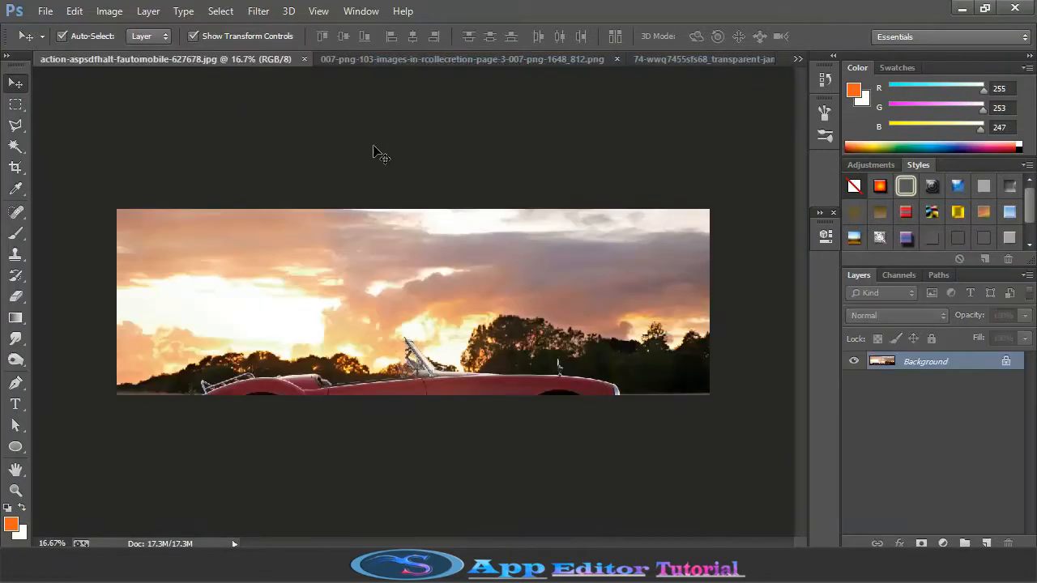
- Select the entire sunset photo with a rectangular marquee and cut it to the clipboard
key("m")
left_click_drag(118, 209, 701, 398)
left_click(74, 10)
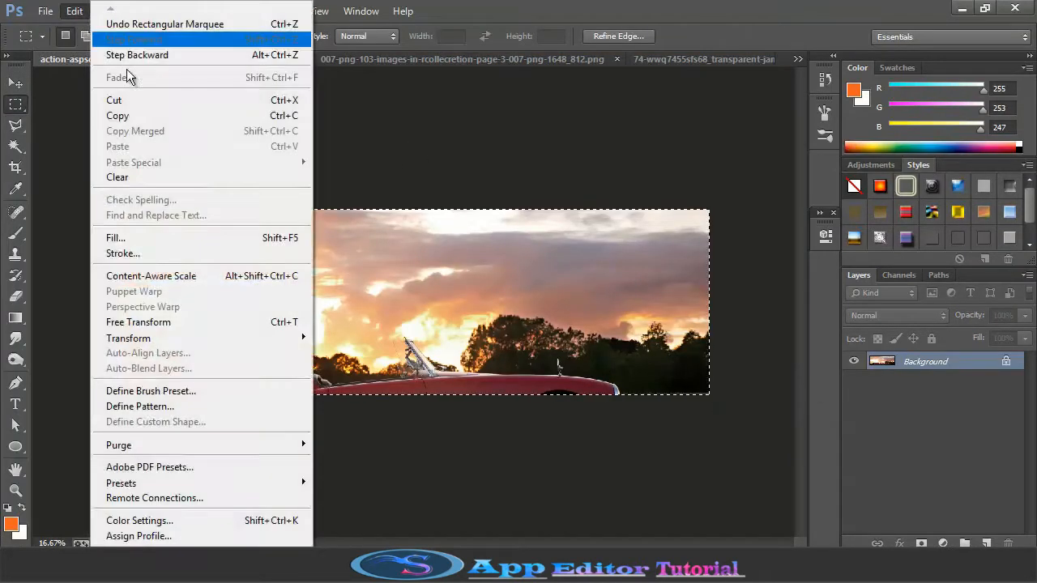
left_click(121, 100)
- Return to the silver car document and paste the sunset photo into it as a new layer
left_click(310, 59)
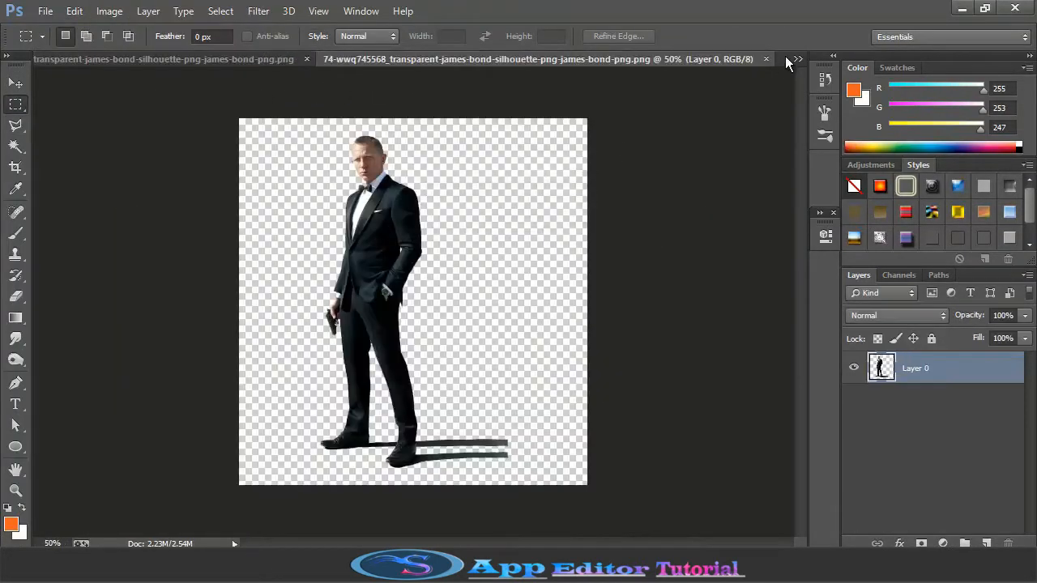
left_click(797, 58)
left_click(546, 63)
left_click(797, 58)
left_click(742, 101)
left_click(797, 58)
left_click(792, 59)
left_click(792, 58)
left_click(713, 82)
left_click(74, 10)
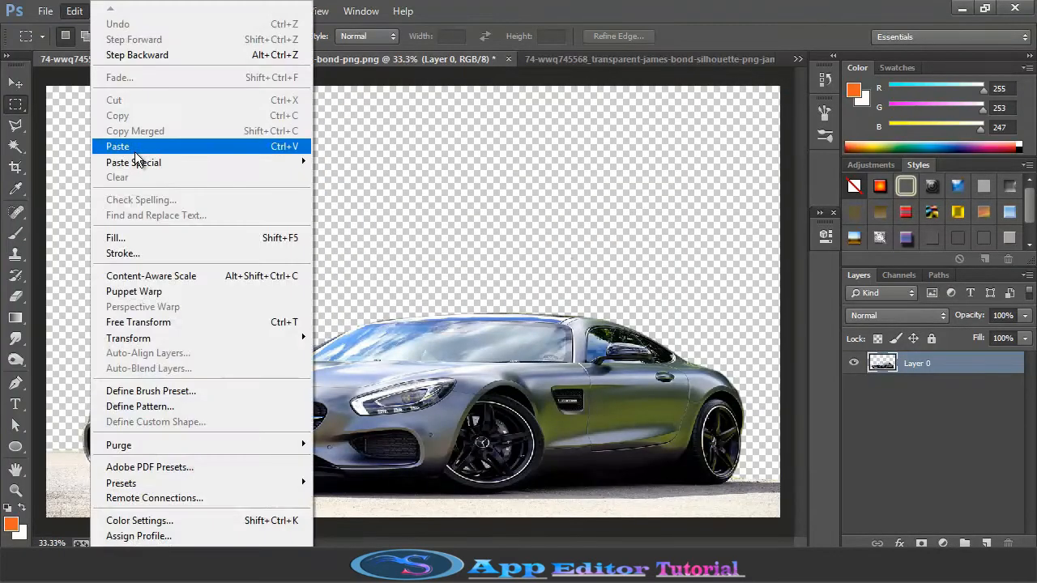
left_click(134, 146)
- Align the sunset layer with the canvas's top edge and squeeze its width to about 62% to span the canvas exactly
key("v")
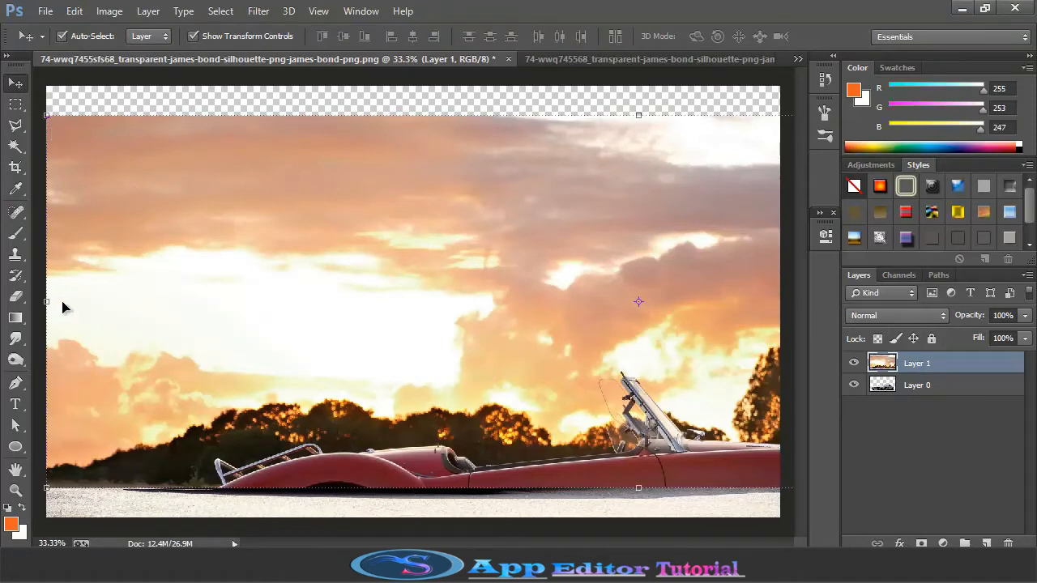
left_click_drag(46, 301, 357, 317)
left_click_drag(466, 314, 157, 288)
left_click_drag(50, 274, 431, 286)
left_click_drag(482, 288, 111, 284)
left_click_drag(435, 295, 424, 294)
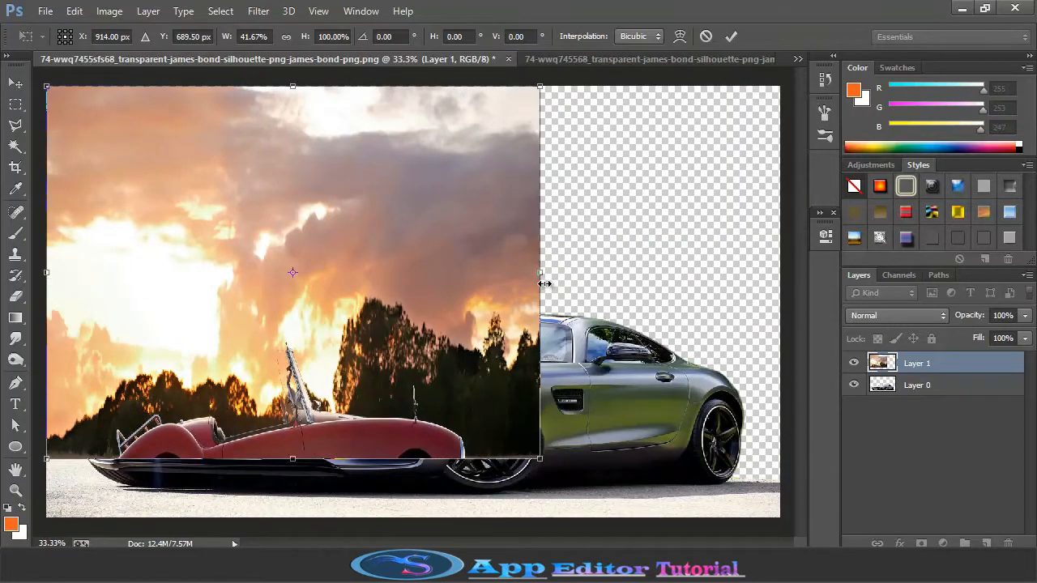
left_click_drag(564, 284, 778, 295)
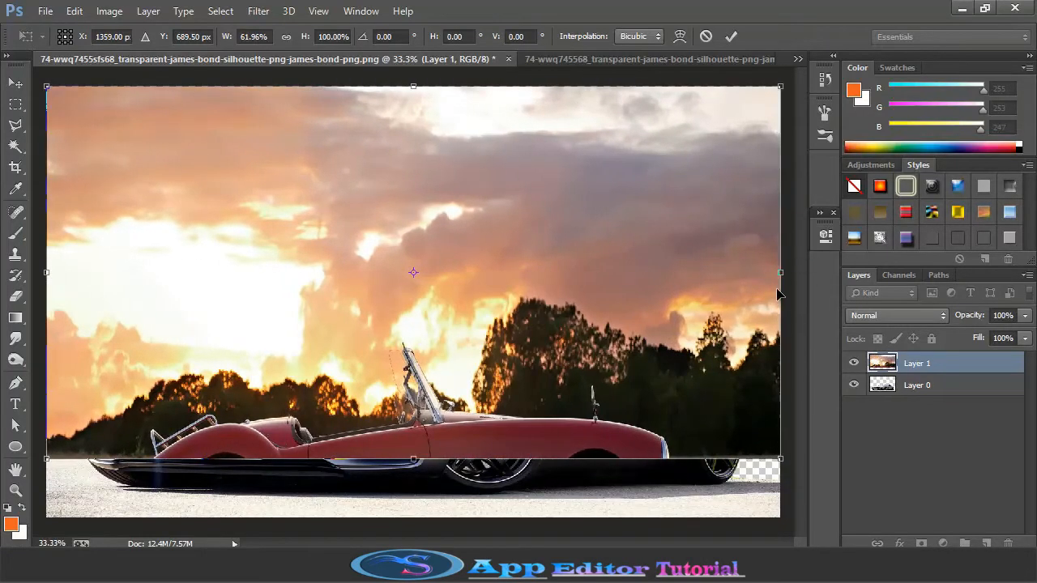
left_click(730, 35)
- Place the car layer above the sunset layer and stretch the car taller by raising its upper edge
left_click_drag(891, 384, 898, 367)
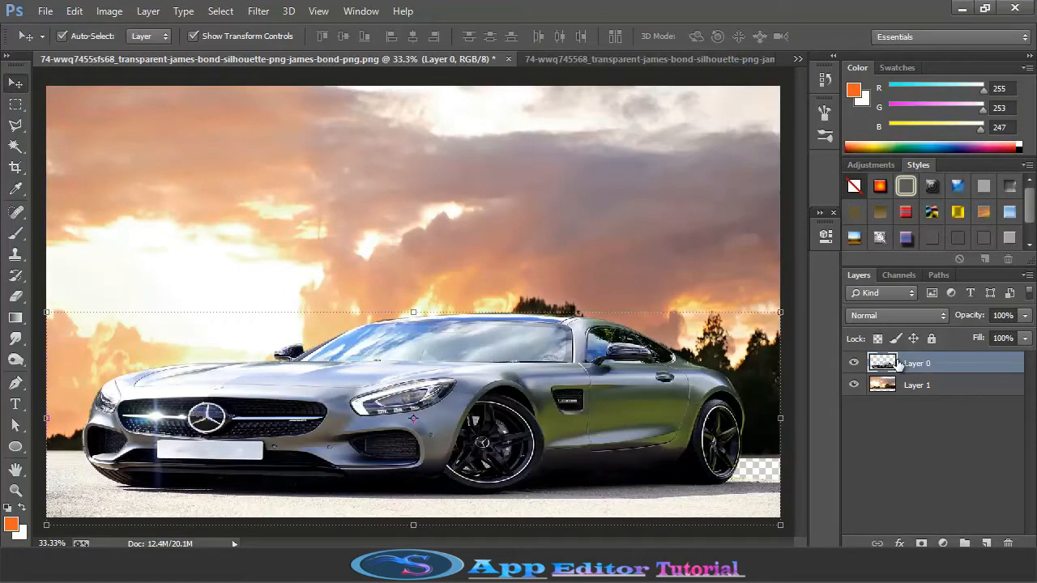
left_click_drag(441, 309, 413, 226)
left_click(730, 36)
- Stretch the sunset layer slightly downward so it covers the transparent gap behind the rear wheel
left_click(913, 384)
key("ctrl+t")
left_click_drag(414, 459, 415, 476)
left_click(731, 35)
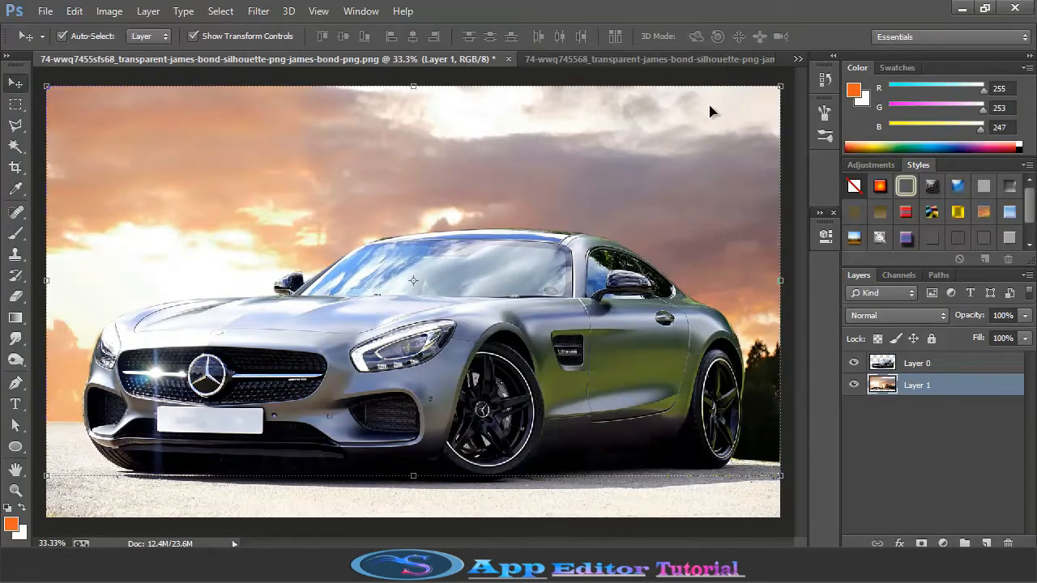
- Copy the cut-out man in the tuxedo into the car document and place his layer above the car
left_click(608, 62)
left_click_drag(345, 183, 524, 337)
left_click_drag(915, 381, 914, 361)
- Scale the man to about 141% width and 127% height and stand him in front of the car's rear wheel area
key("ctrl+t")
left_click_drag(549, 376, 707, 337)
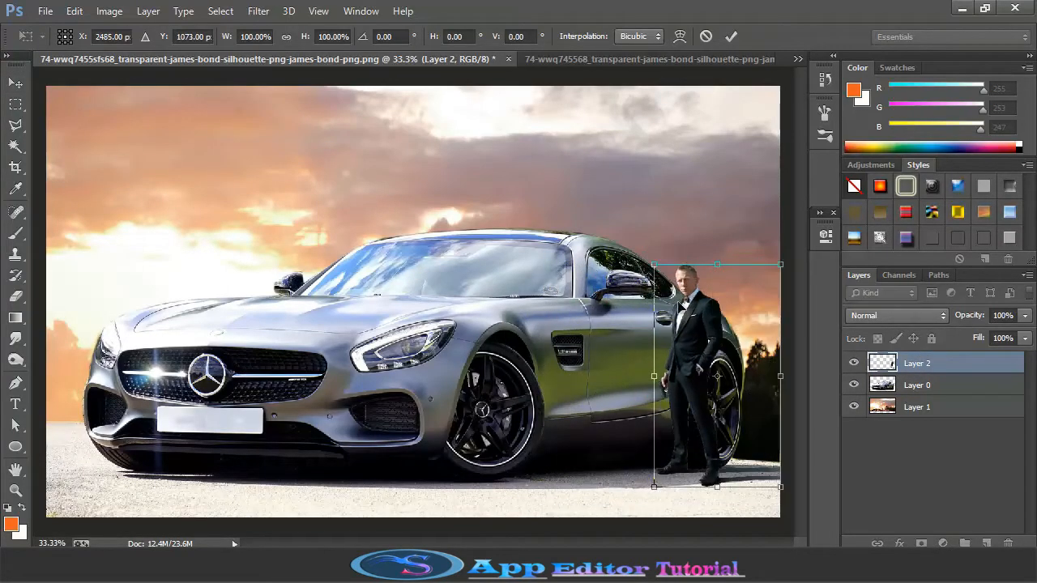
left_click_drag(654, 377, 569, 374)
left_click_drag(675, 264, 673, 205)
left_click_drag(569, 346, 604, 356)
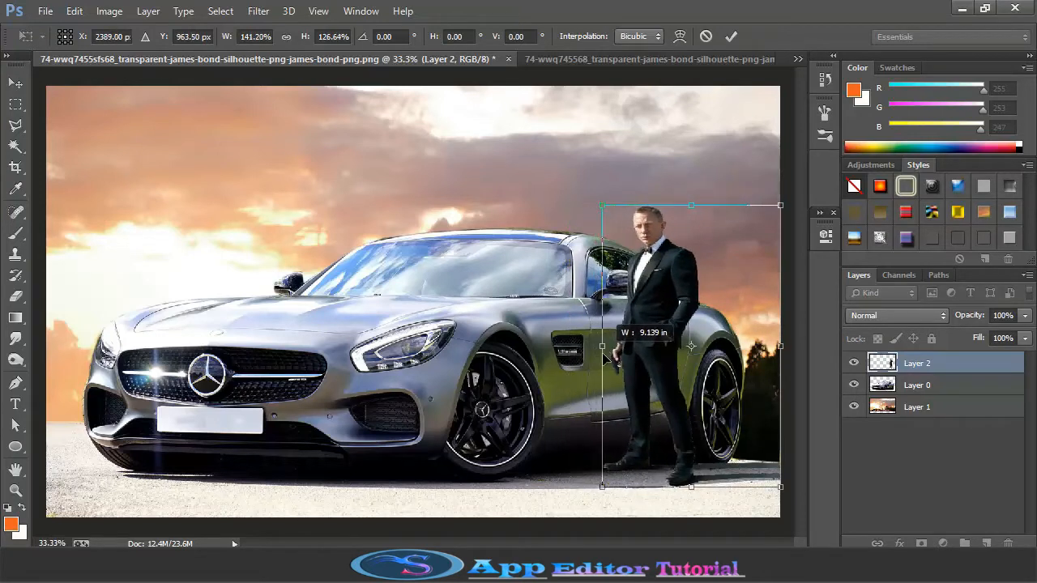
left_click_drag(685, 453, 685, 461)
left_click(732, 39)
- Reduce the height of the car layer by lowering its upper edge to about the man's chest level
left_click(913, 385)
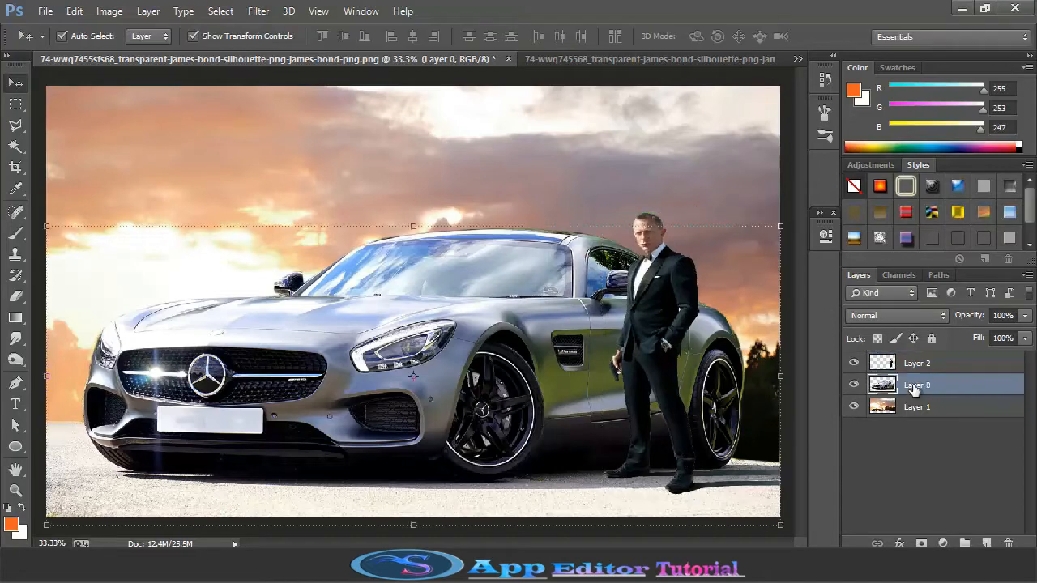
left_click_drag(413, 230, 407, 273)
left_click(730, 35)
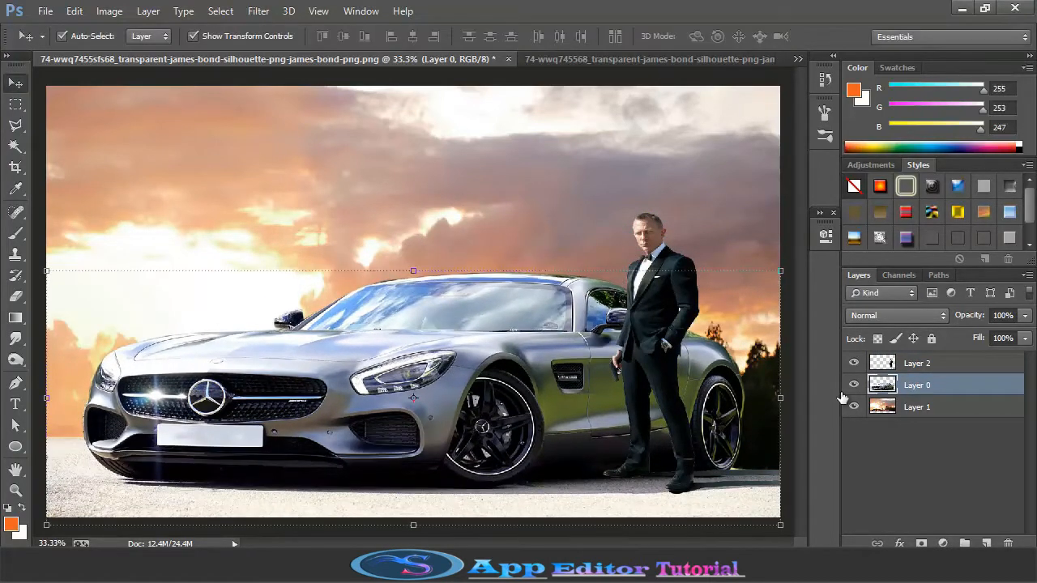
- Shift the man's layer slightly lower so his shoes stand nearer the canvas's lower edge
left_click(917, 363)
key("ctrl+t")
left_click_drag(684, 277, 681, 288)
left_click(730, 35)
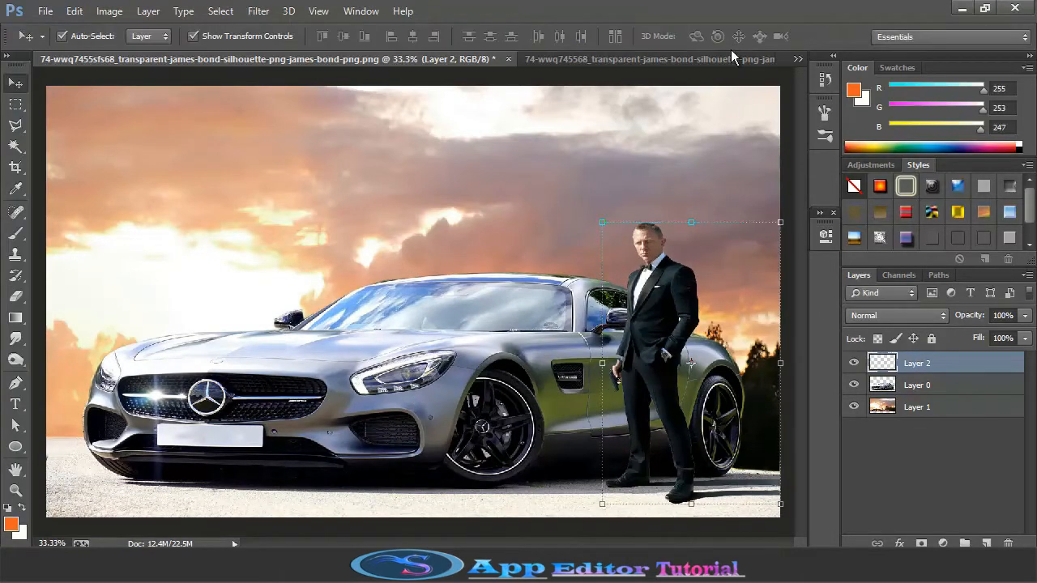
- Try loading the man's outline as a selection and shifting its edge inward with Refine Edge, then deselect
key("ctrl+plus")
left_click_drag(541, 542, 610, 542)
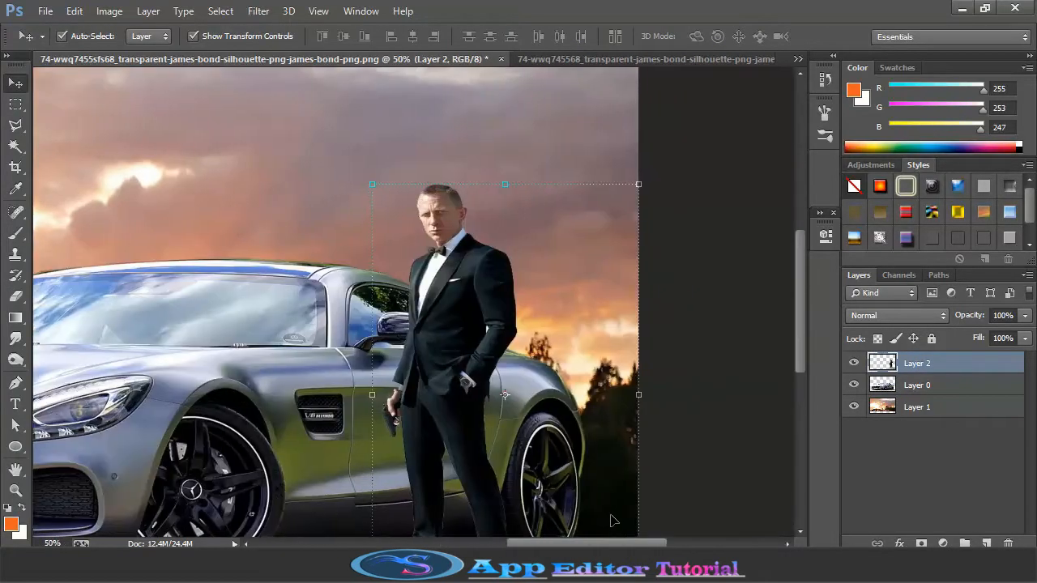
scroll(600, 506, "down", 2)
left_click(888, 364, "ctrl")
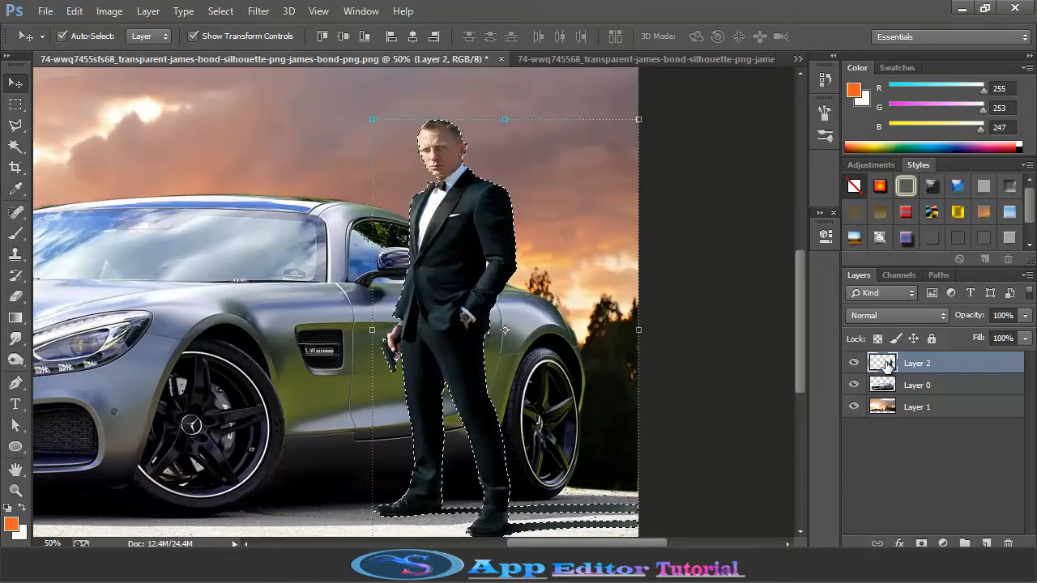
left_click(15, 145)
left_click(648, 37)
key("w")
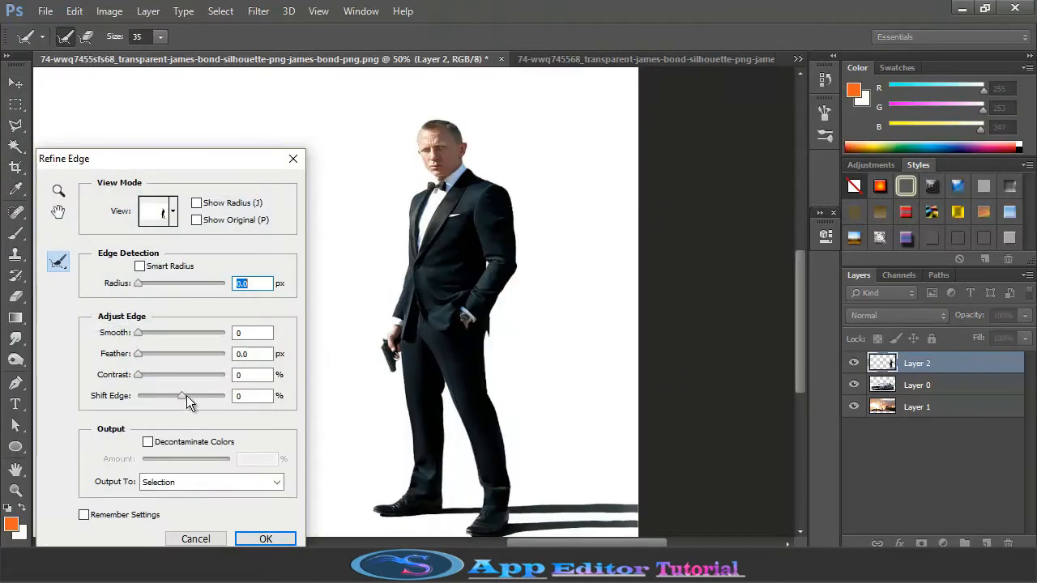
left_click_drag(186, 395, 146, 398)
left_click(264, 538)
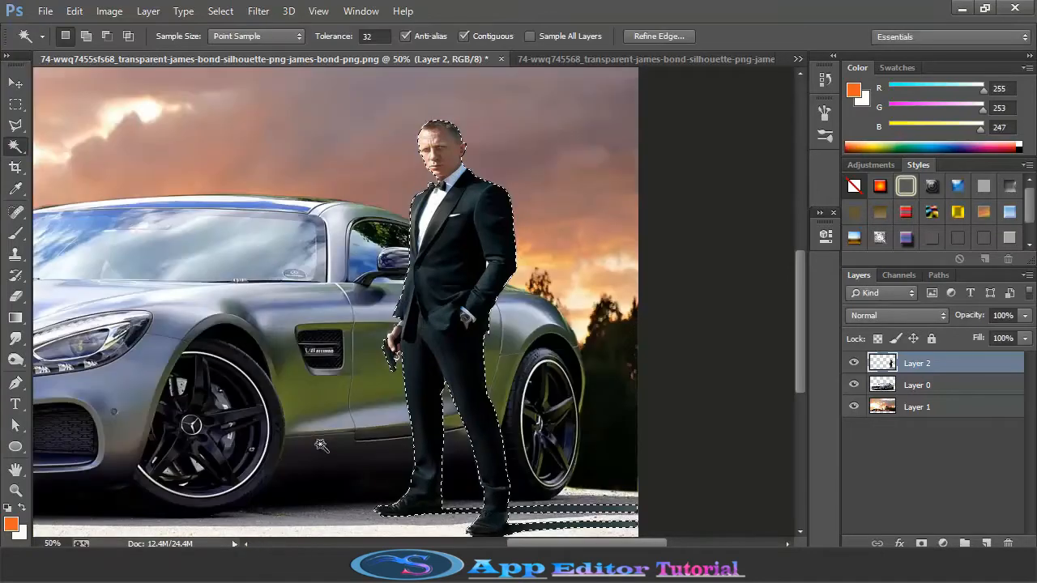
left_click(15, 126)
key("ctrl+d")
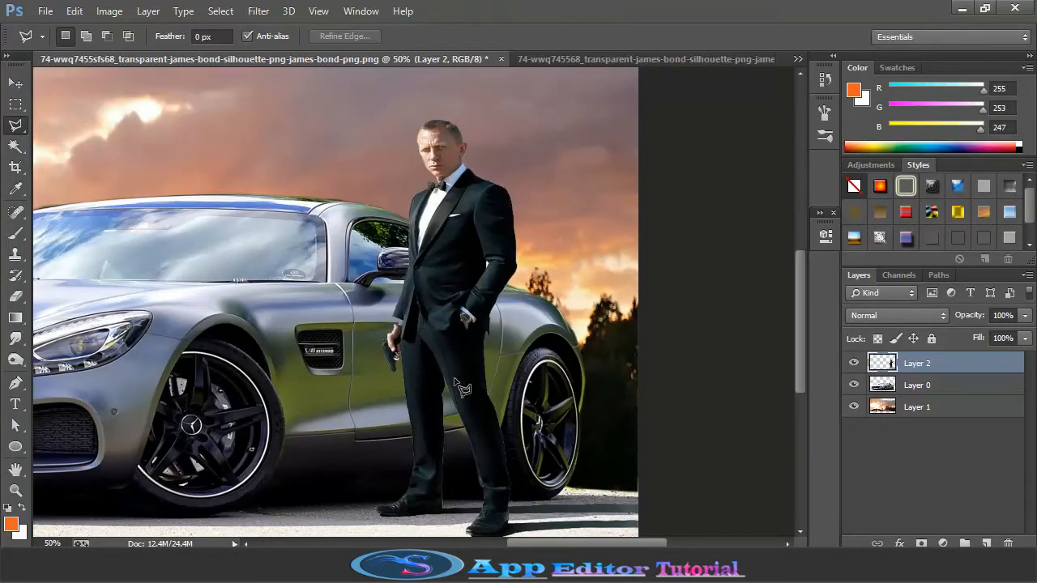
- Soften the jagged edges between the man's legs and along his front trouser leg with the Blur tool at 60% strength
scroll(462, 388, "down", 1)
right_click(16, 344)
left_click(64, 336)
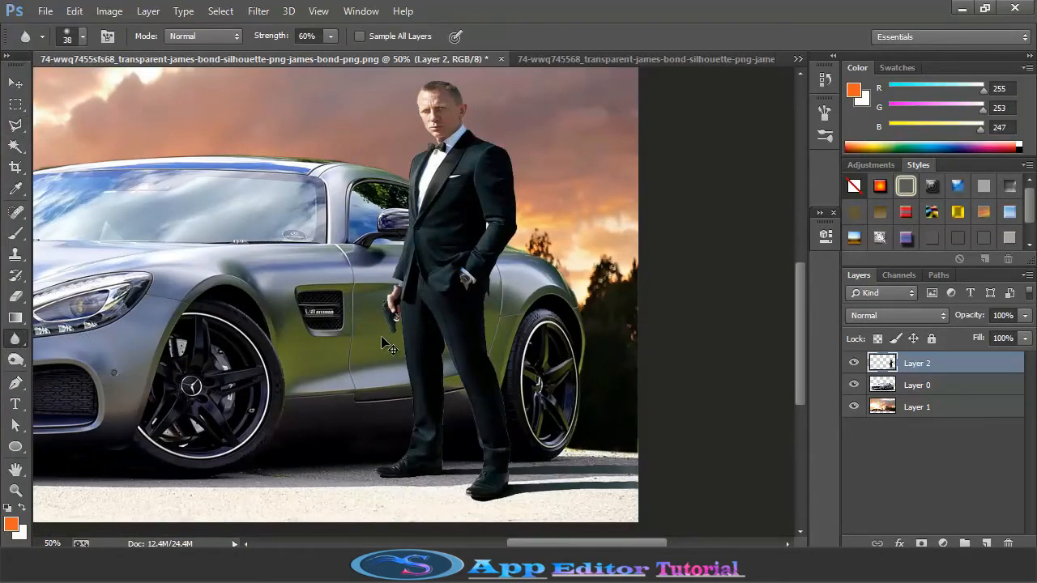
key("ctrl+plus")
key("ctrl+plus")
scroll(525, 378, "down", 1)
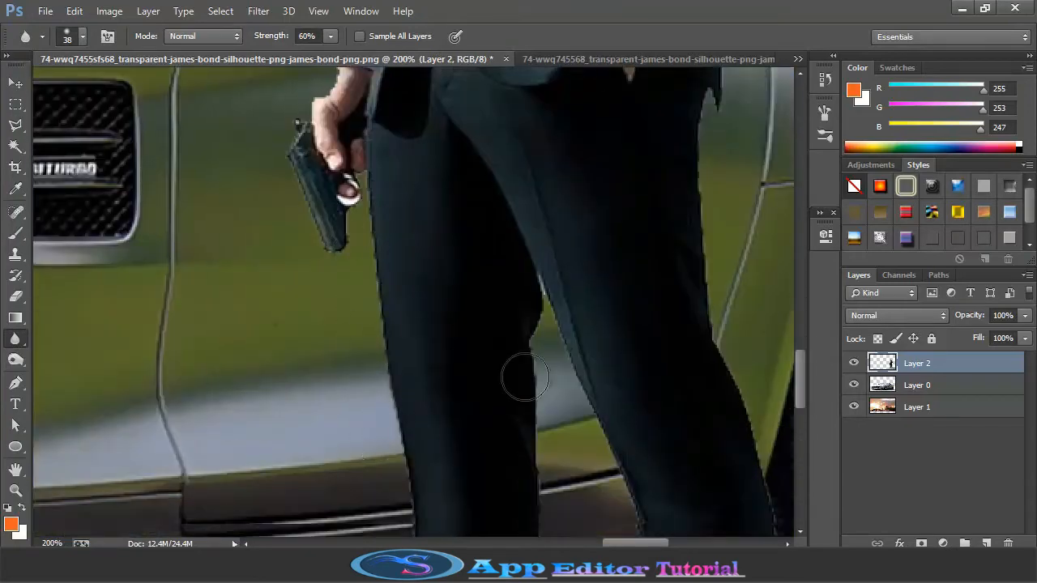
left_click_drag(524, 376, 553, 379)
scroll(558, 443, "down", 4)
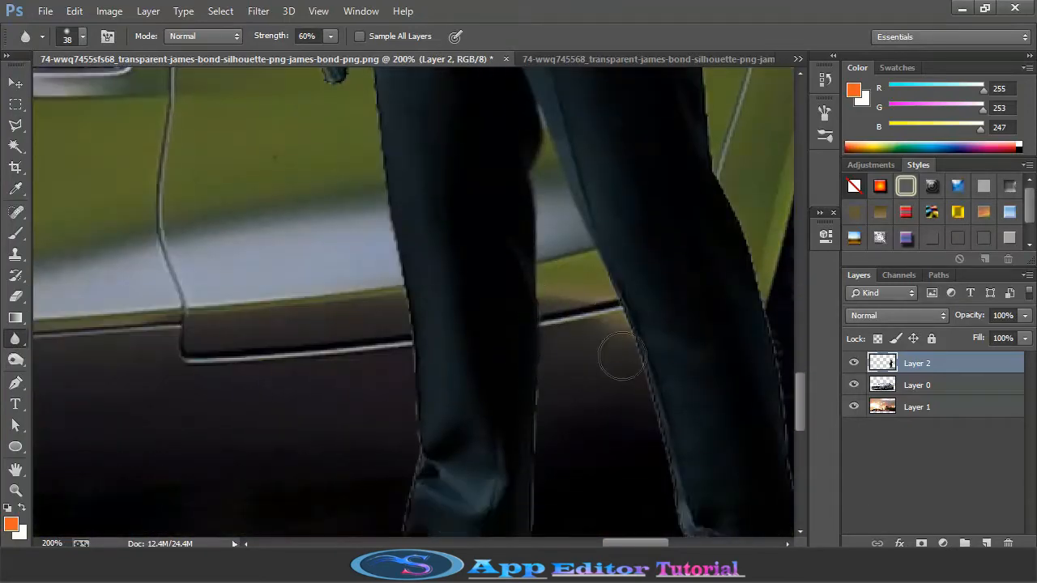
scroll(659, 370, "down", 4)
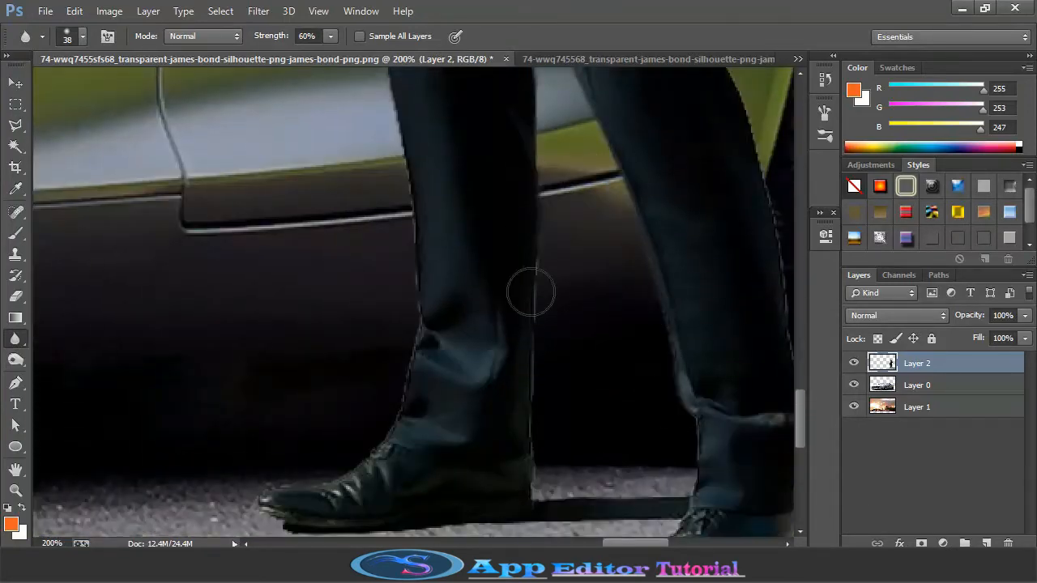
scroll(693, 411, "down", 4)
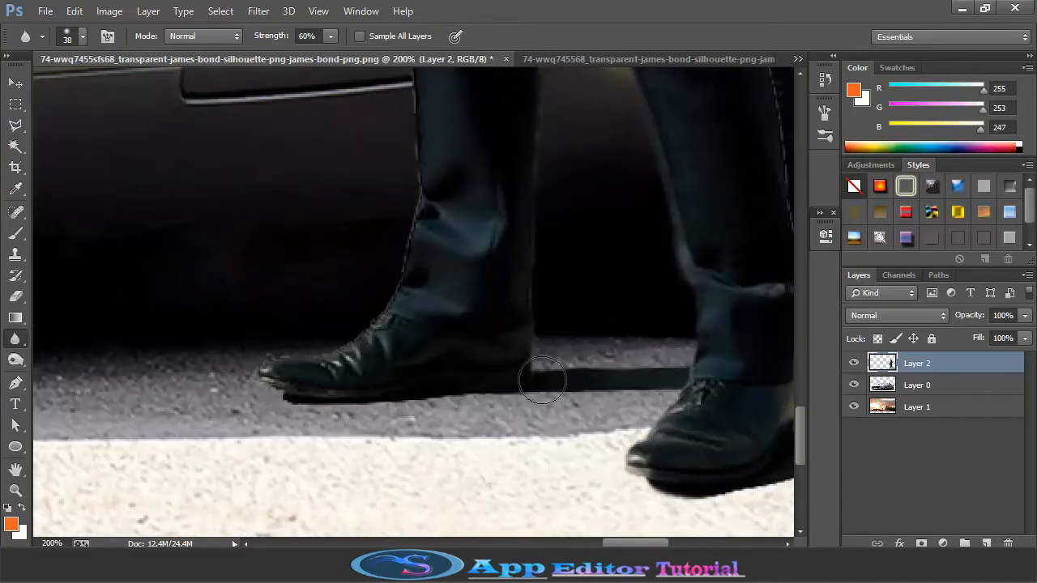
scroll(380, 318, "up", 4)
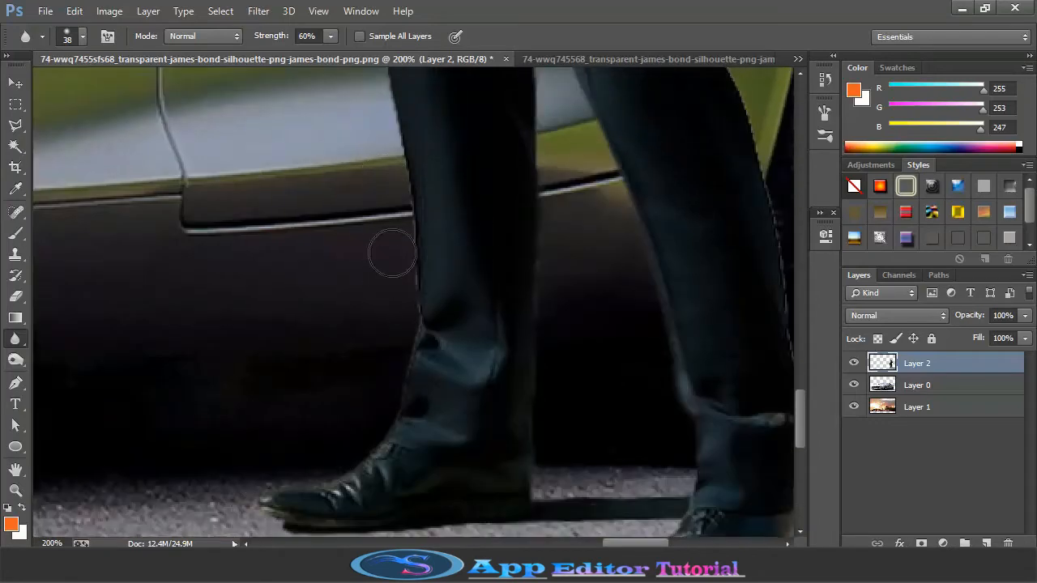
scroll(402, 263, "up", 14)
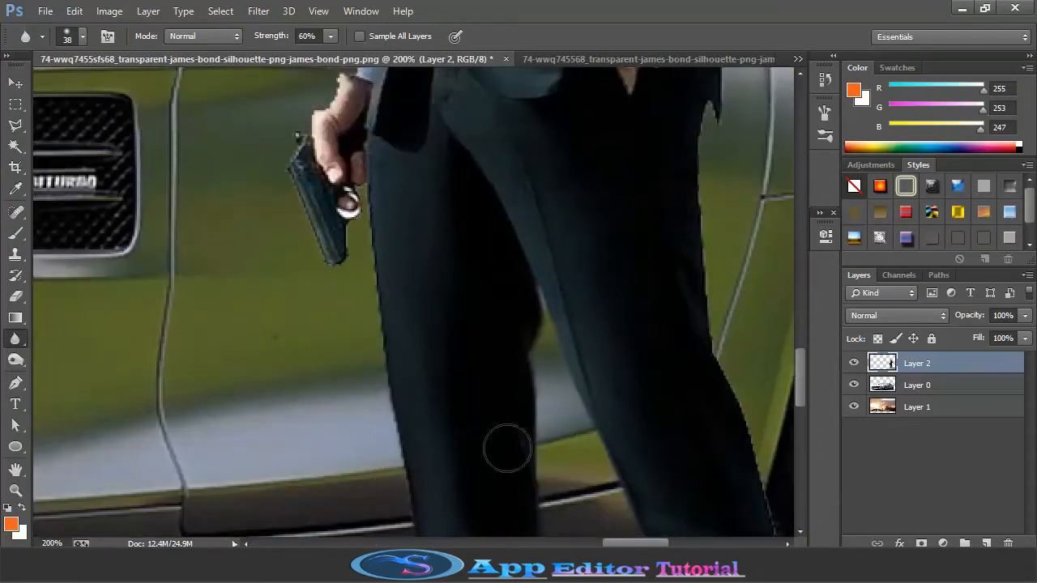
- Blur the outer edge of the trouser leg beside the rear wheel and the edges of the man's ground shadows
scroll(636, 429, "down", 12)
scroll(637, 429, "right", 6)
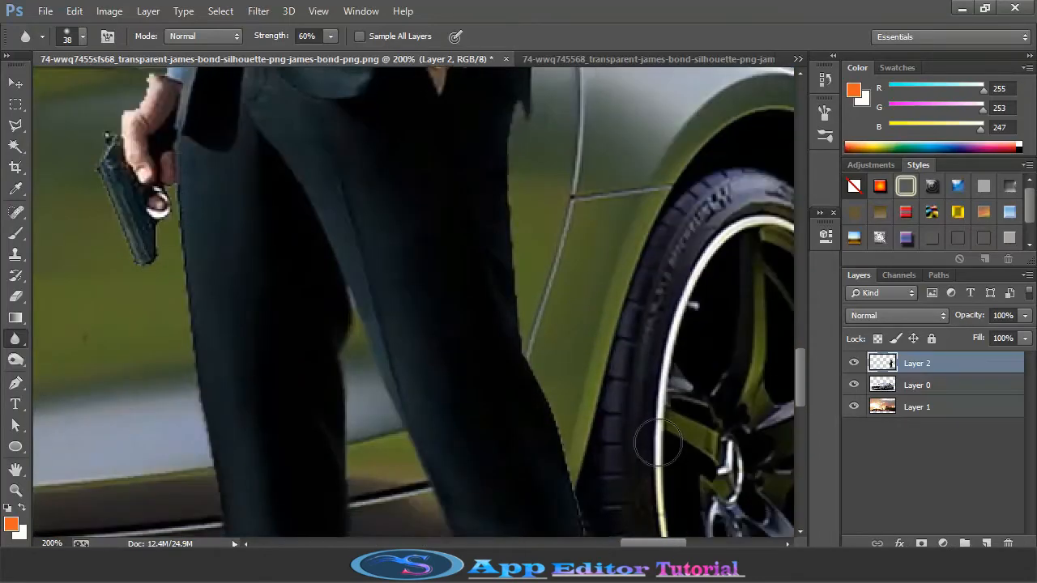
scroll(600, 397, "down", 3)
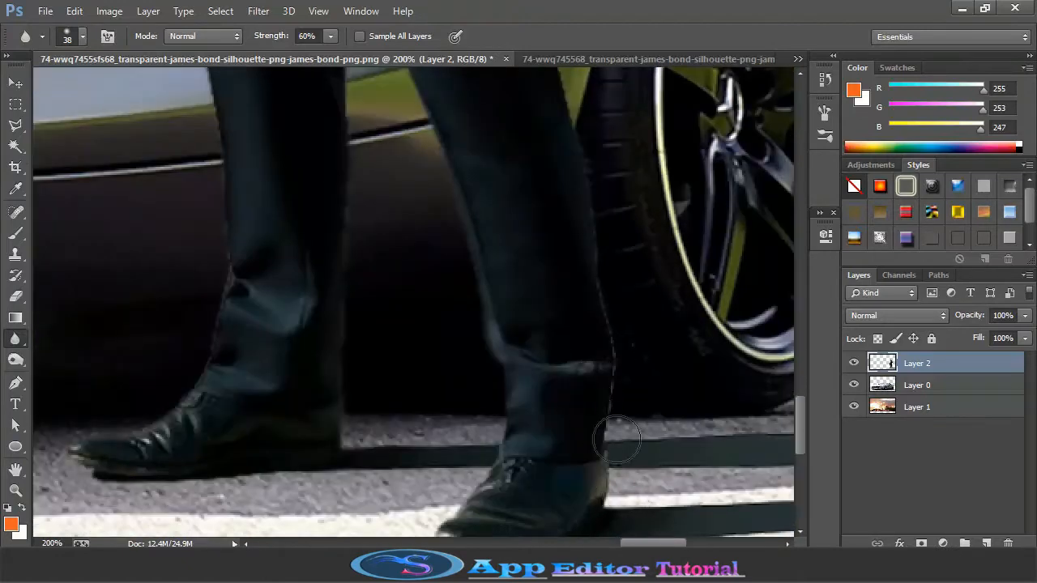
scroll(622, 389, "down", 3)
scroll(610, 515, "right", 5)
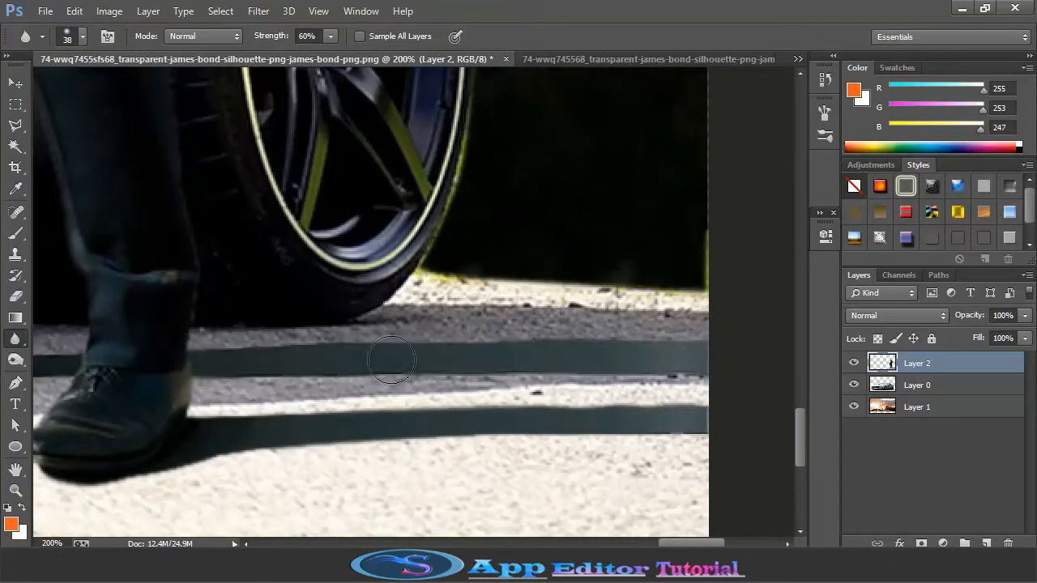
scroll(572, 362, "left", 8)
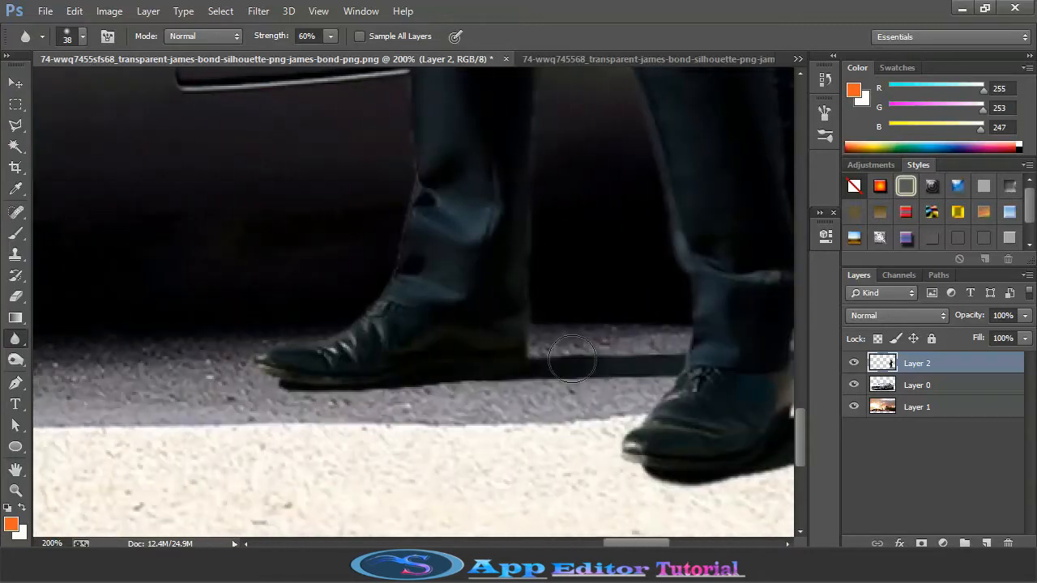
- Blur the cut-out edges of the man's trousers, gun hand and lower jacket where they meet the car body
scroll(386, 221, "up", 8)
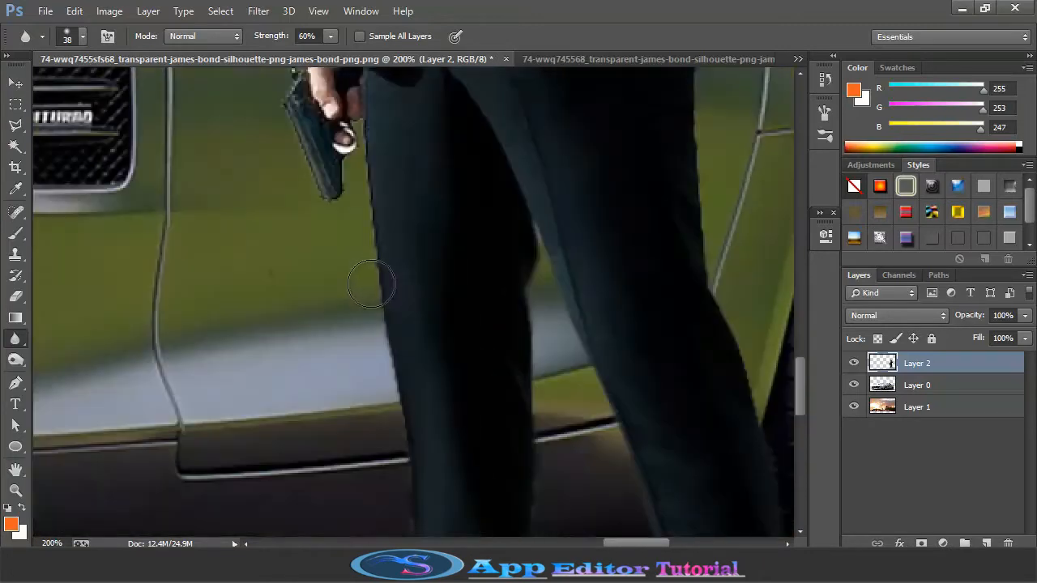
scroll(325, 261, "up", 3)
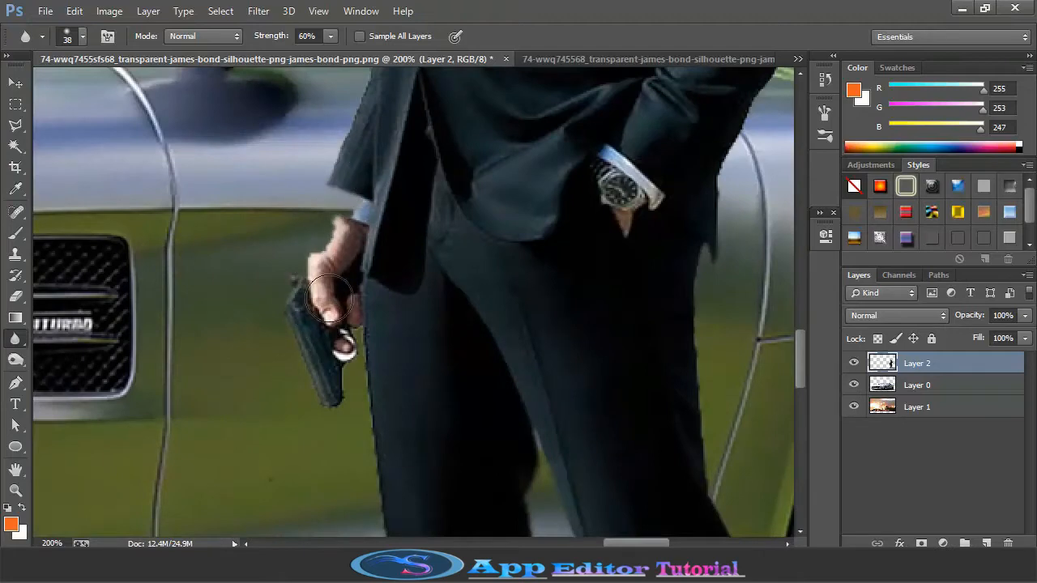
scroll(364, 350, "down", 2)
scroll(718, 274, "up", 8)
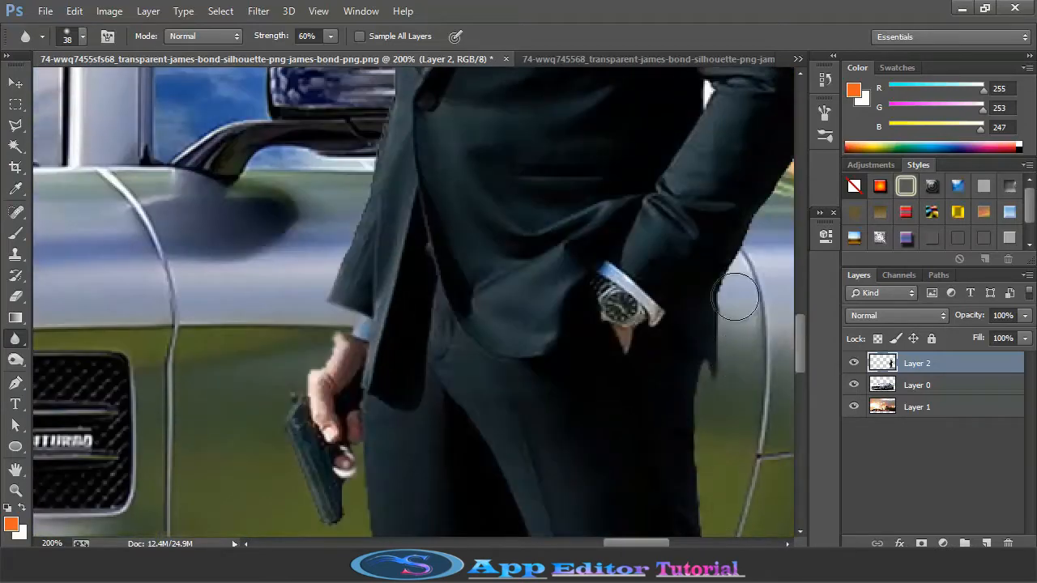
scroll(564, 535, "right", 4)
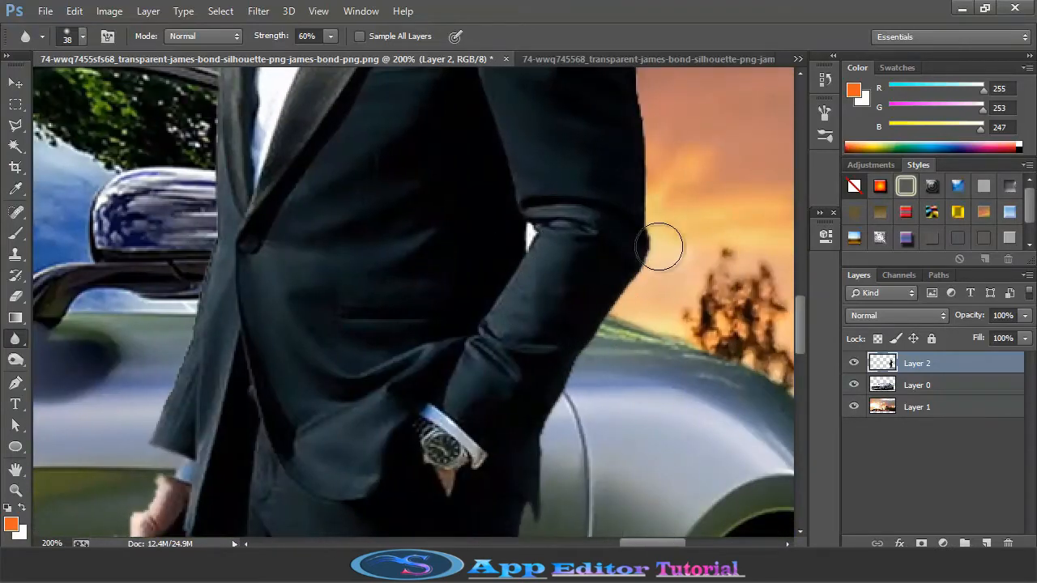
- Soften the jagged outline of the man's elbow, sleeve, shoulders and face against the sky with the Blur tool
scroll(423, 462, "up", 2)
scroll(197, 326, "up", 5)
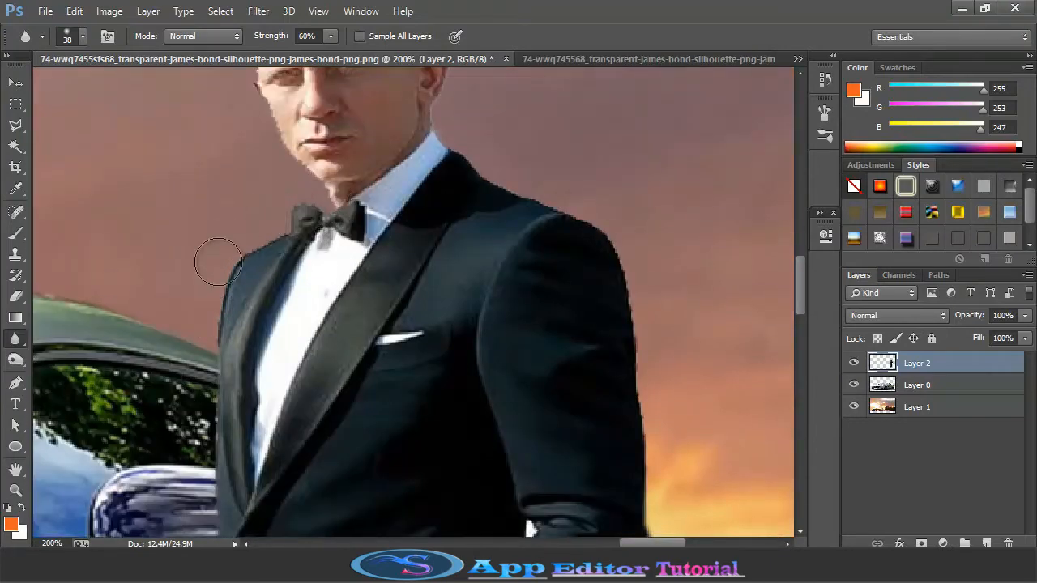
scroll(622, 267, "up", 5)
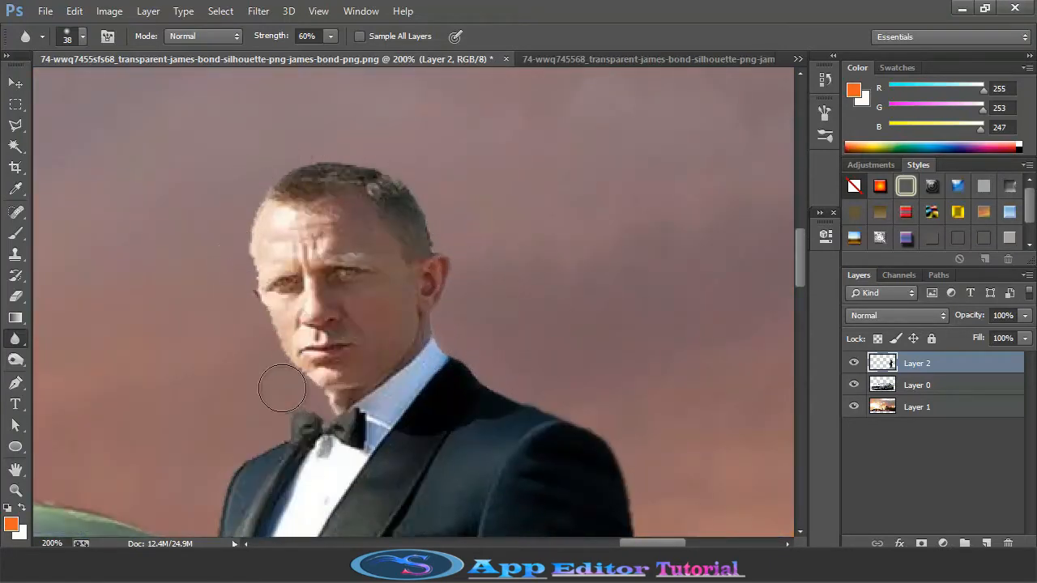
key("ctrl+minus")
key("ctrl+minus")
key("ctrl+minus")
key("ctrl+minus")
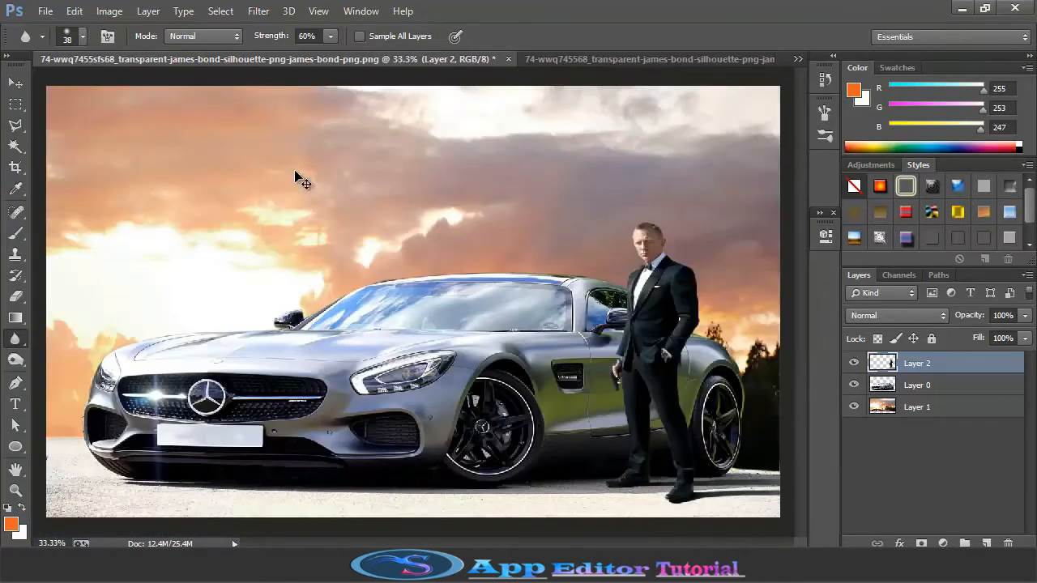
- Erase the white gap between the man's bent arm and his jacket with a soft 8 px Eraser
key("ctrl+plus")
left_click_drag(500, 544, 630, 544)
scroll(569, 497, "down", 2)
key("ctrl+plus")
key("ctrl+plus")
key("ctrl+plus")
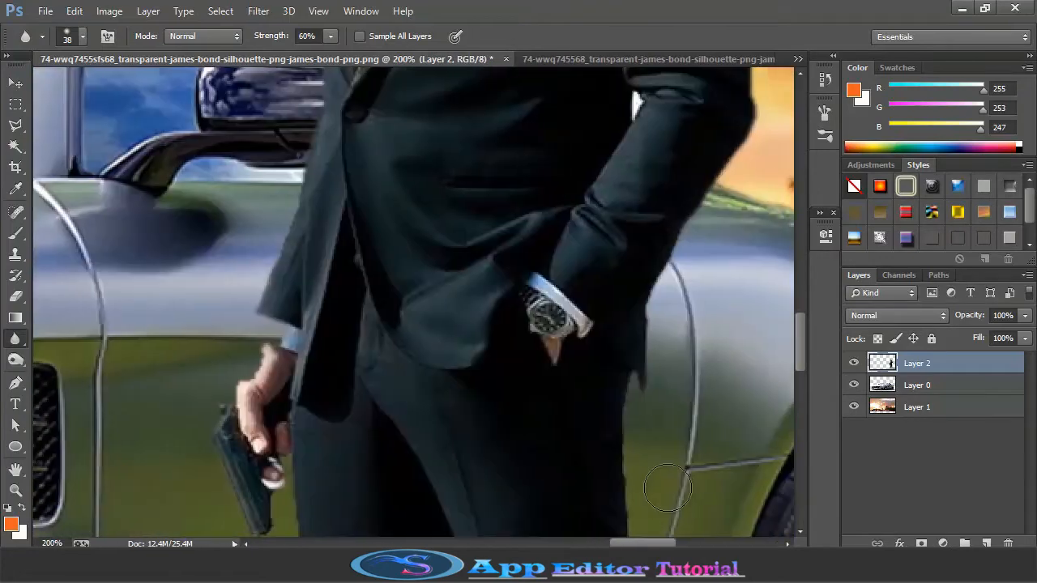
key("e")
left_click(82, 35)
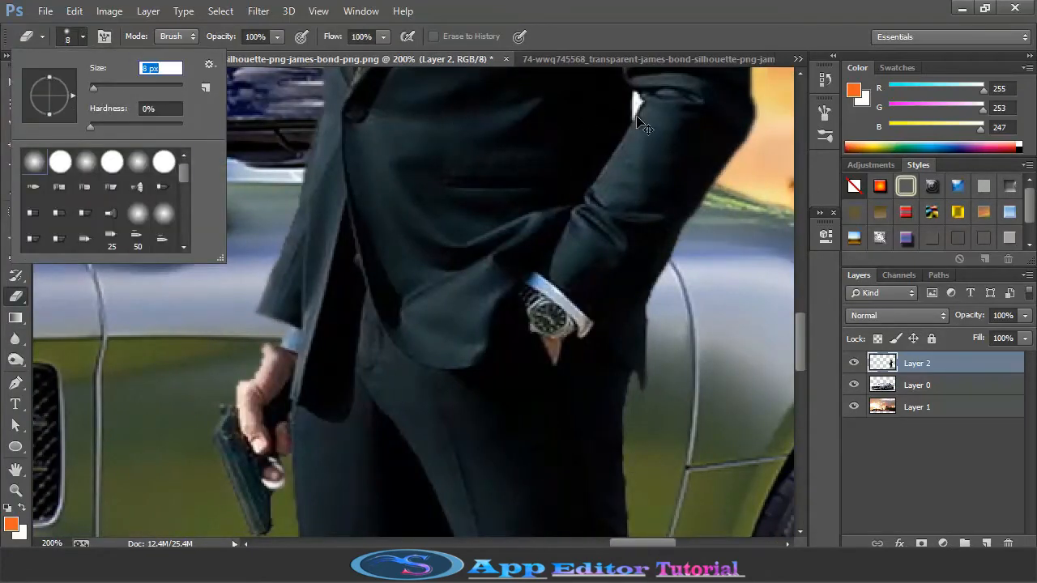
key("Return")
key("ctrl+plus")
left_click_drag(666, 542, 678, 542)
scroll(640, 456, "up", 5)
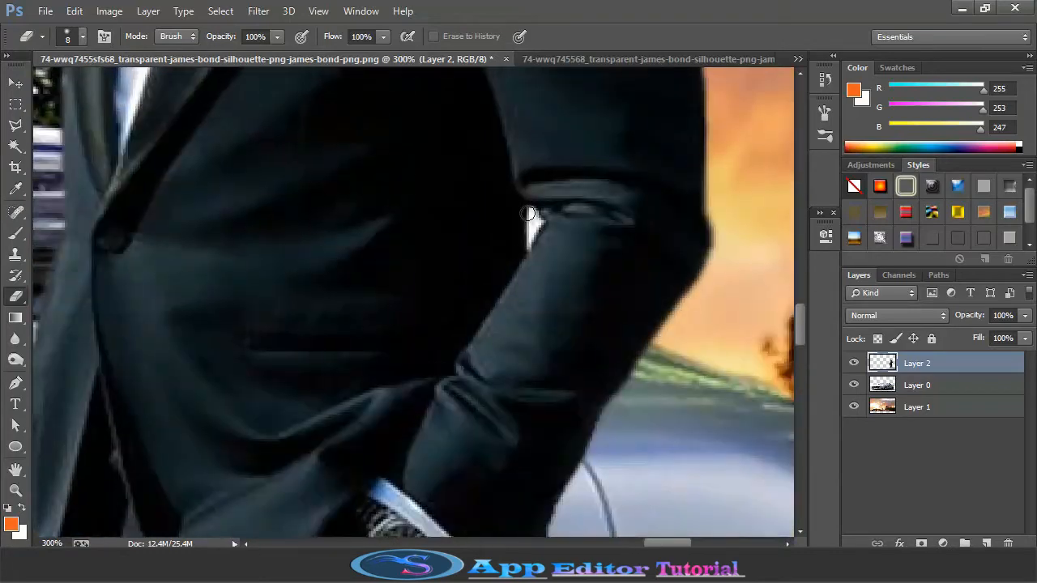
scroll(488, 317, "down", 5)
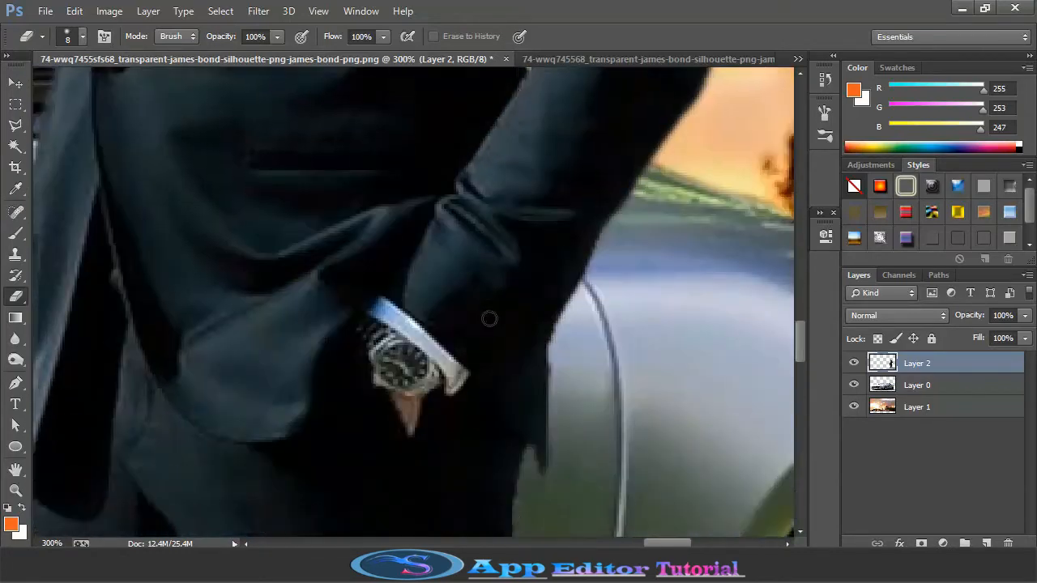
- Clean up the white remnant around the finger at the pistol's trigger and soften that edge with the Blur tool
left_click_drag(680, 541, 636, 541)
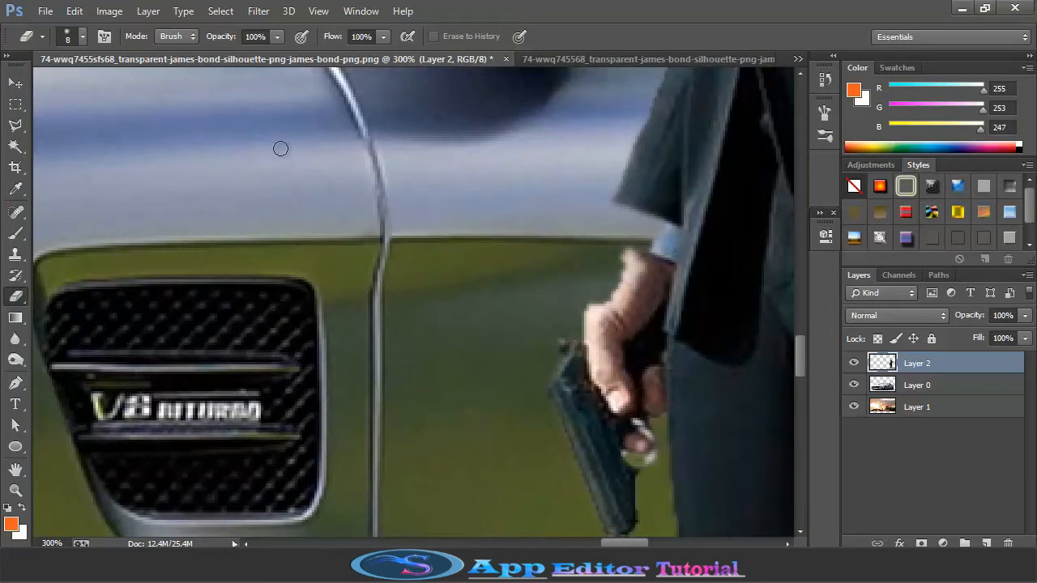
left_click(78, 37)
key("Return")
scroll(637, 423, "down", 3)
key("r")
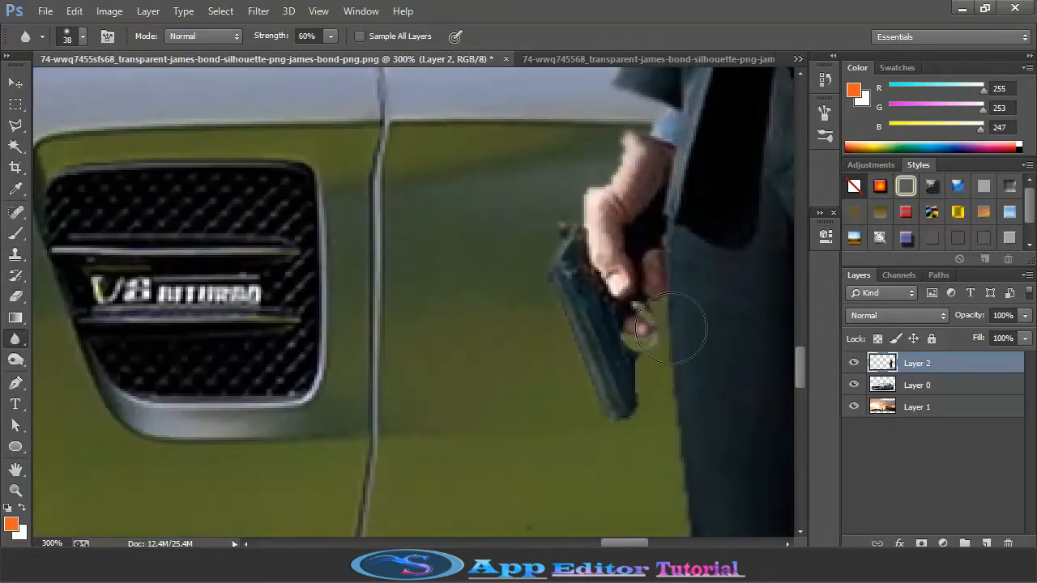
key("ctrl+minus")
key("ctrl+minus")
key("ctrl+minus")
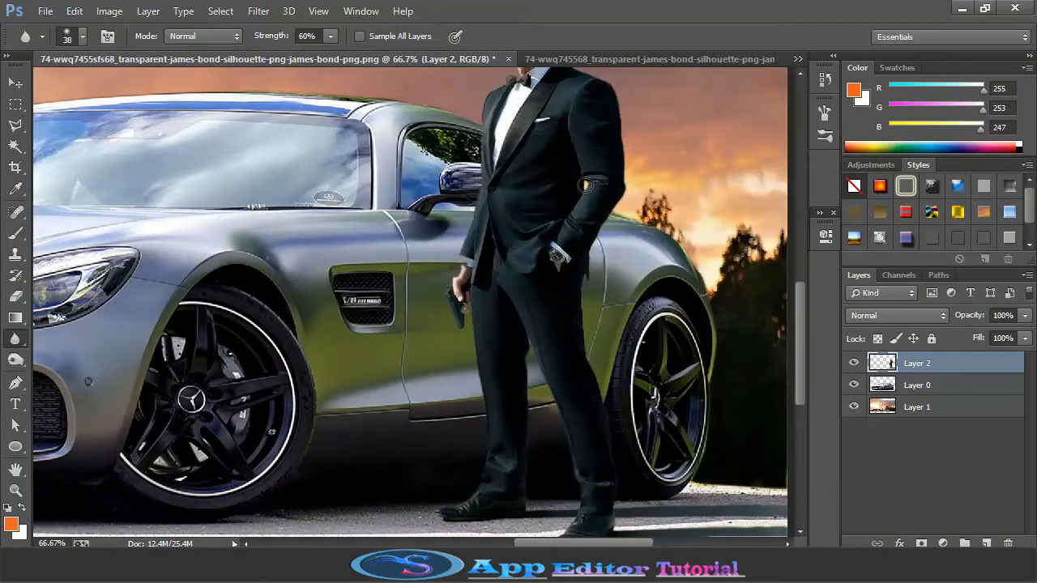
key("ctrl+minus")
key("ctrl+minus")
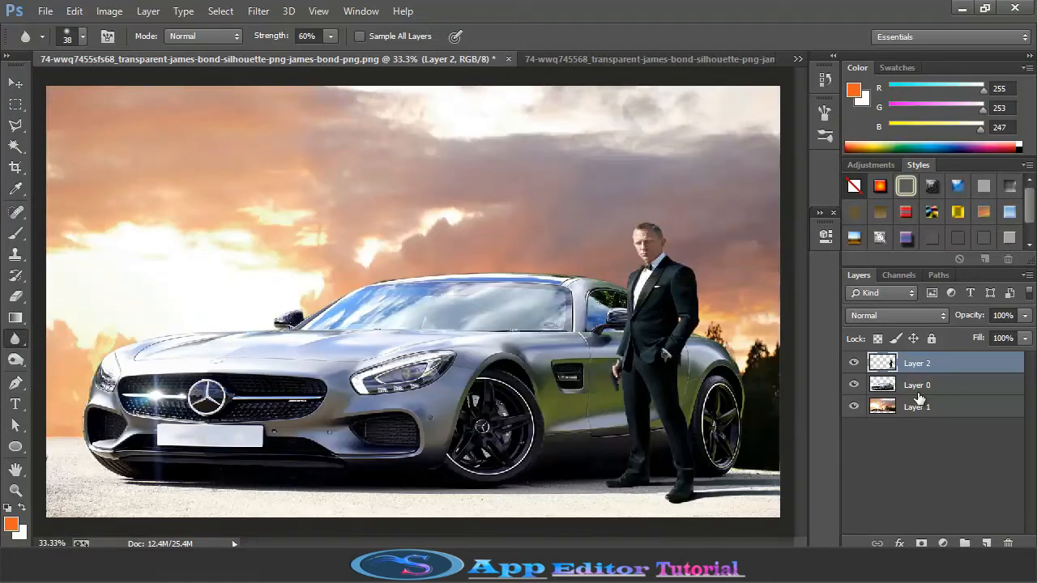
- Add a layer mask to each of the man, car and sunset sky layers
left_click(922, 541)
left_click(905, 387)
left_click(921, 542)
left_click(911, 406)
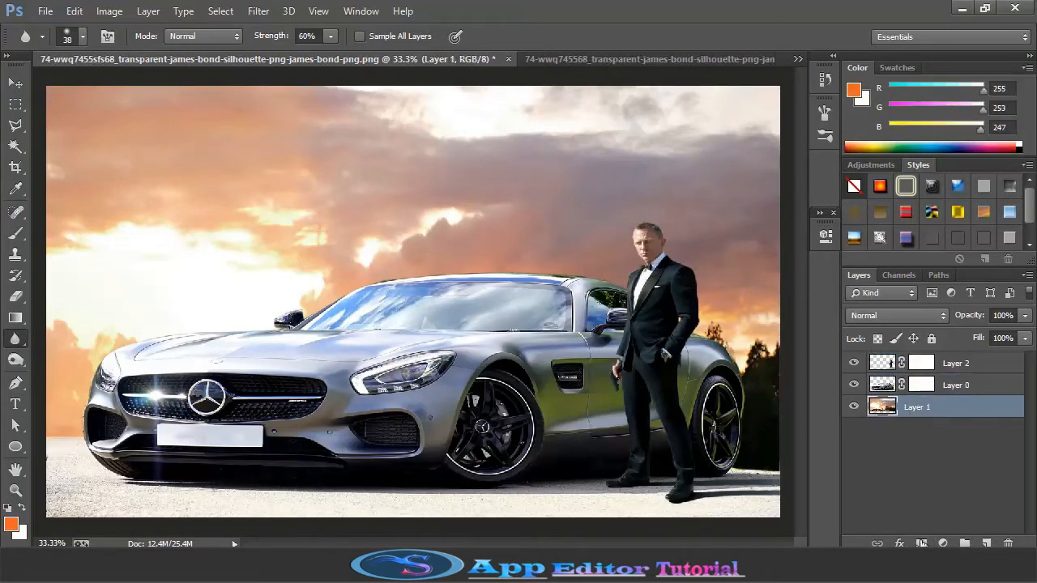
left_click(922, 542)
- Start the Camera Raw filter on the car layer and set temperature to +24 and tint to +11
left_click(882, 385)
left_click(258, 10)
left_click(286, 102)
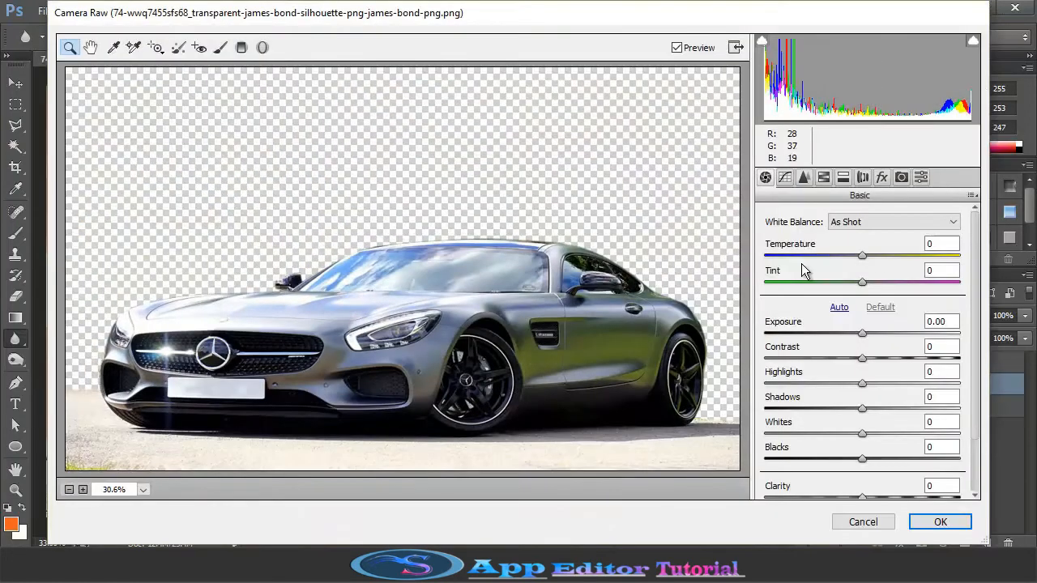
left_click_drag(862, 255, 885, 256)
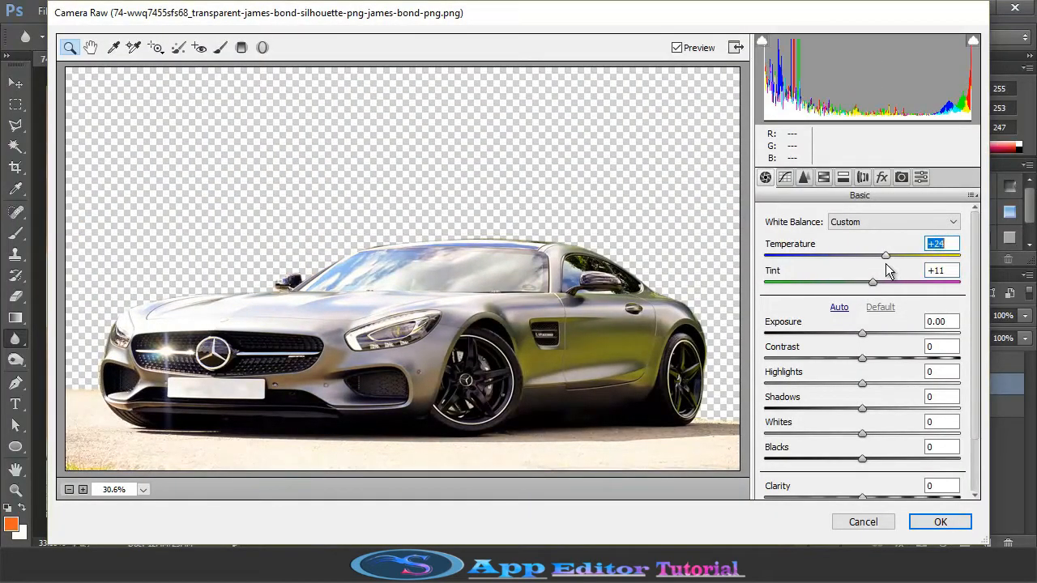
- Apply exposure +0.05, contrast -3, highlights -3, shadows -2, whites -4, blacks -6, clarity +4, vibrance -2 and saturation -4 to the car
left_click_drag(862, 333, 858, 384)
left_click_drag(862, 408, 856, 460)
scroll(860, 460, "down", 3)
left_click_drag(861, 460, 867, 433)
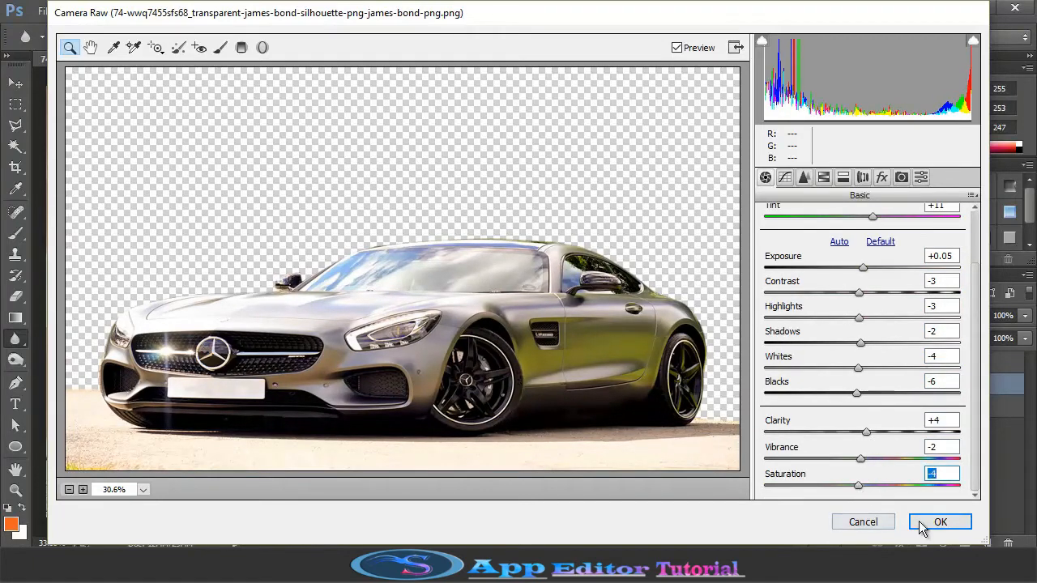
left_click(940, 522)
- Start the Camera Raw filter on the sky layer with temperature +12, exposure -0.20 and contrast -11
left_click(886, 406)
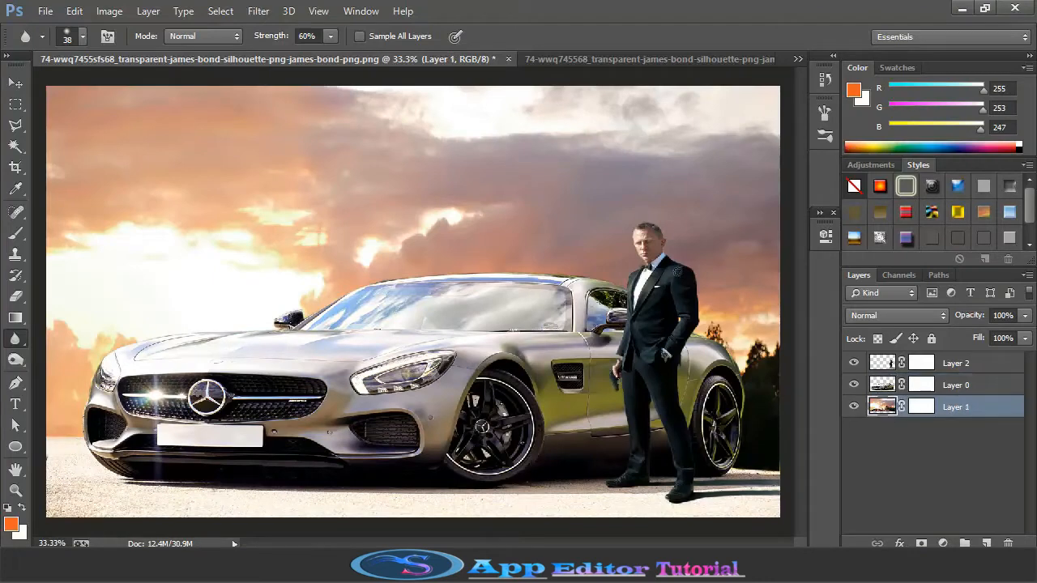
left_click(258, 11)
left_click(297, 104)
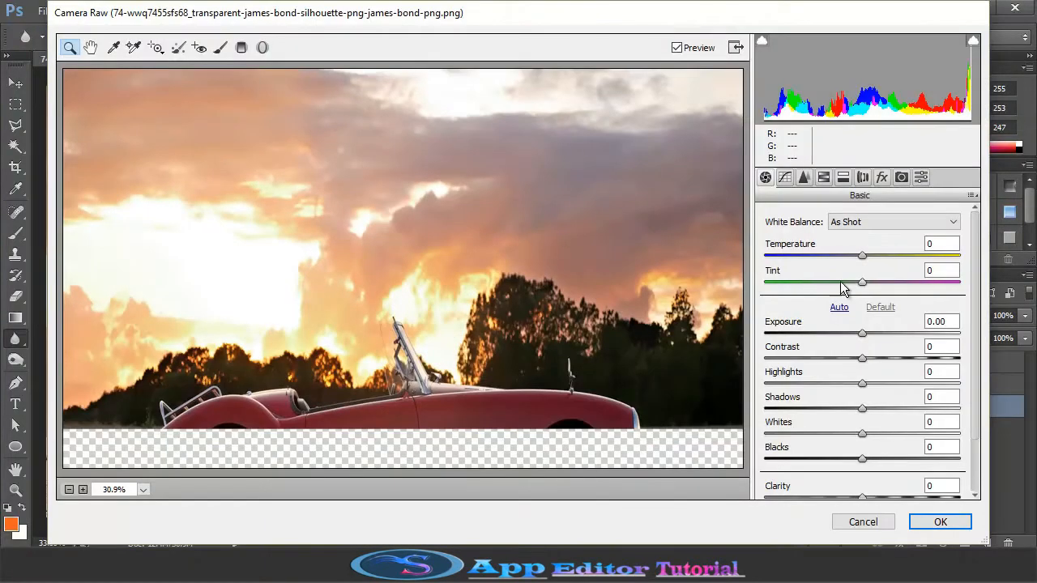
left_click_drag(862, 255, 873, 258)
left_click_drag(861, 333, 851, 361)
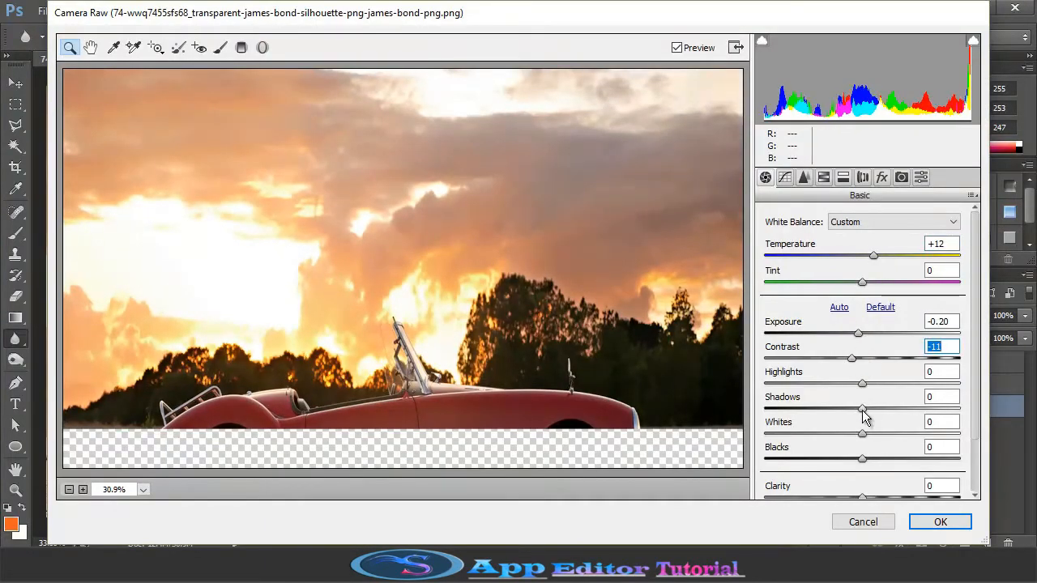
- Set the sky's highlights to -3, shadows -5, whites -5, blacks -8, vibrance +18 and saturation -3, and apply the filter
left_click_drag(863, 410, 858, 409)
left_click_drag(863, 384, 861, 384)
left_click_drag(863, 434, 857, 434)
left_click_drag(862, 458, 859, 486)
scroll(876, 345, "down", 2)
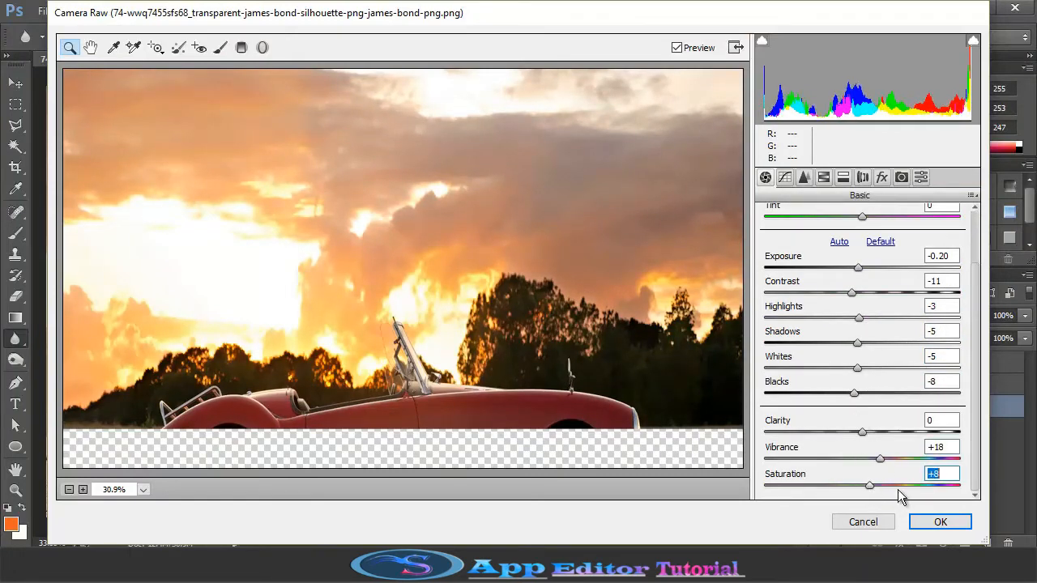
left_click(939, 522)
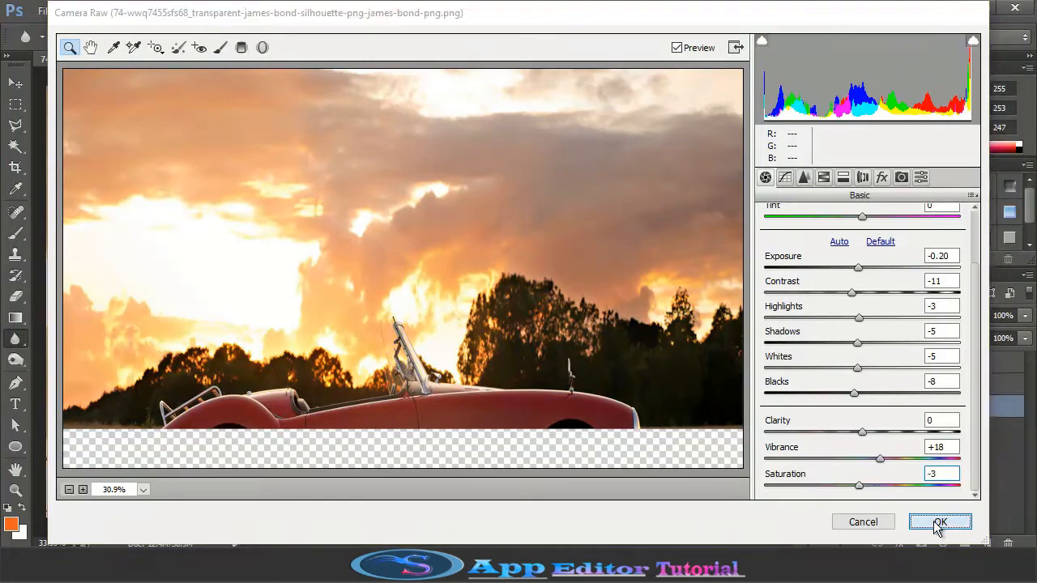
- Make the car layer active and open the flame image fire_PNG6025.png from the ol folder
left_click(884, 384)
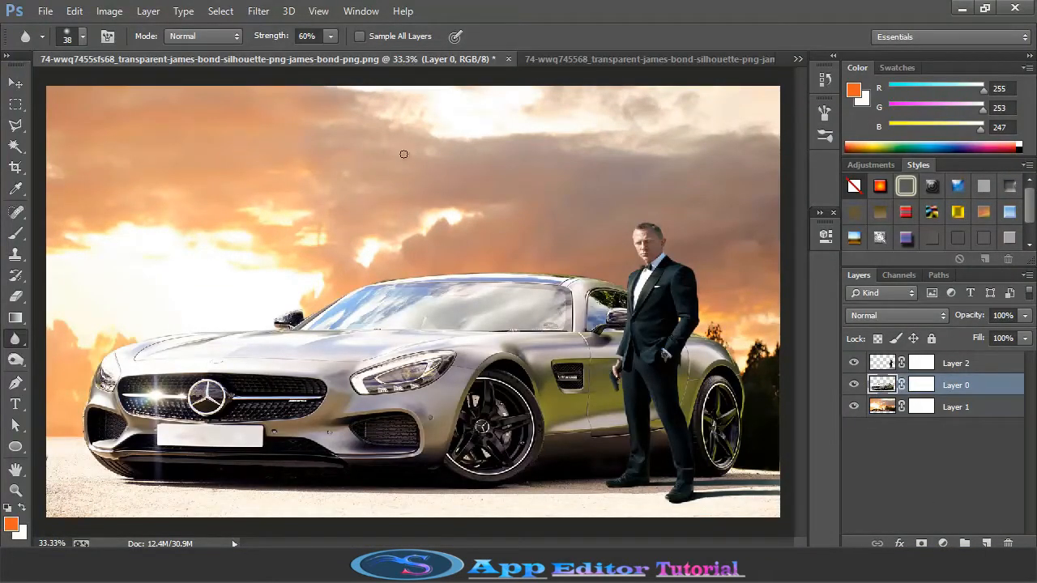
left_click(45, 10)
left_click(53, 41)
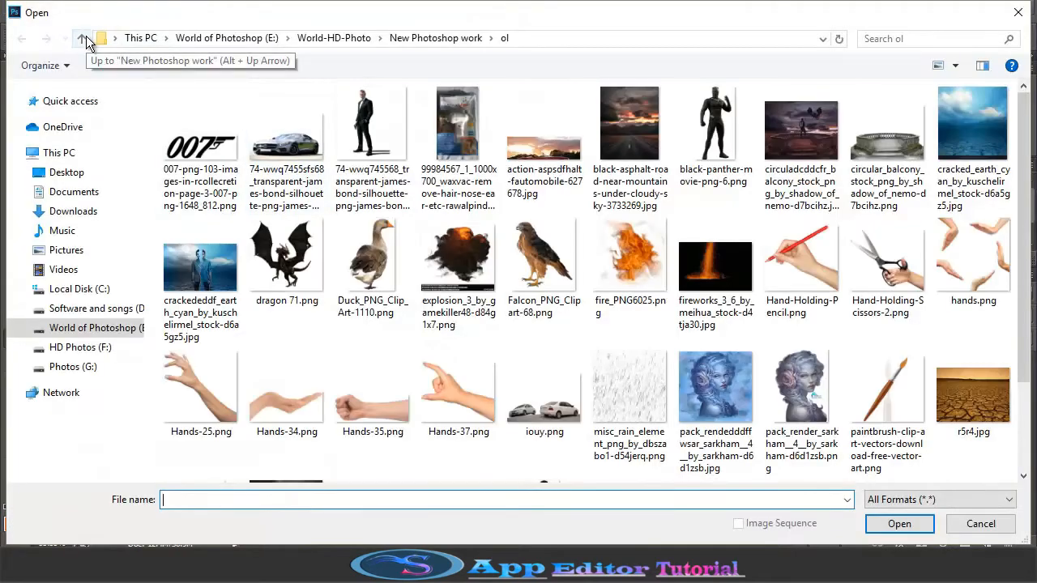
left_click(630, 263)
left_click(902, 523)
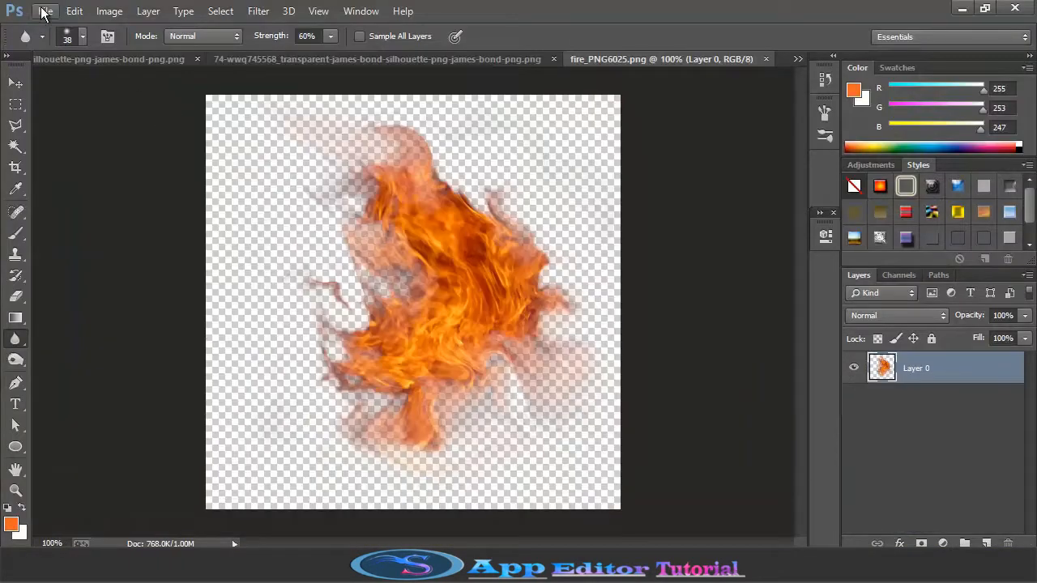
- Open the glowing spark ring image maxresdefault (2).jpg from the effecthd folder inside All Frame pic > effects
left_click(44, 11)
left_click(61, 42)
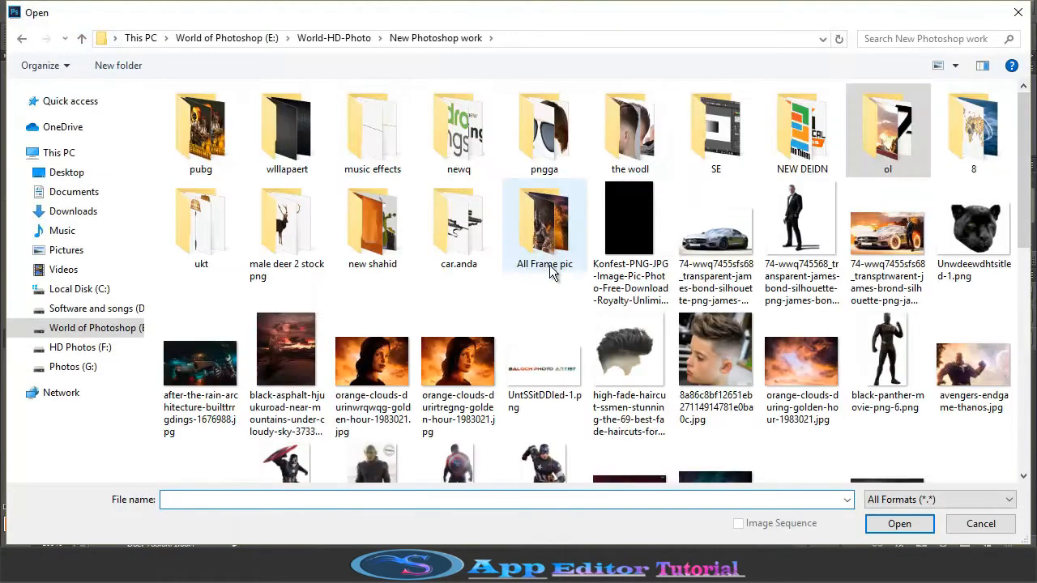
left_click(547, 243)
left_click(897, 523)
left_click(894, 529)
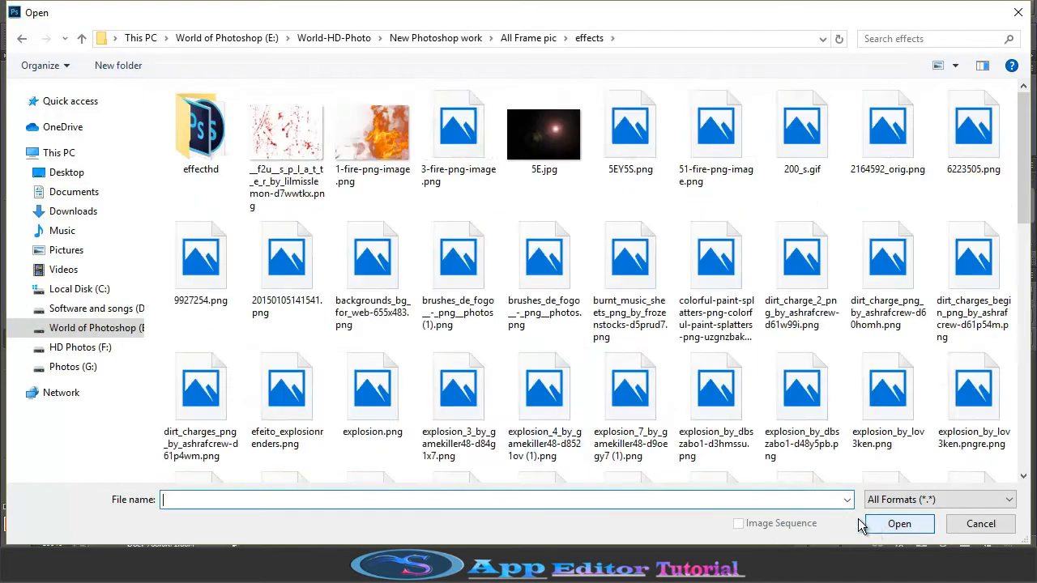
left_click(201, 134)
left_click(901, 527)
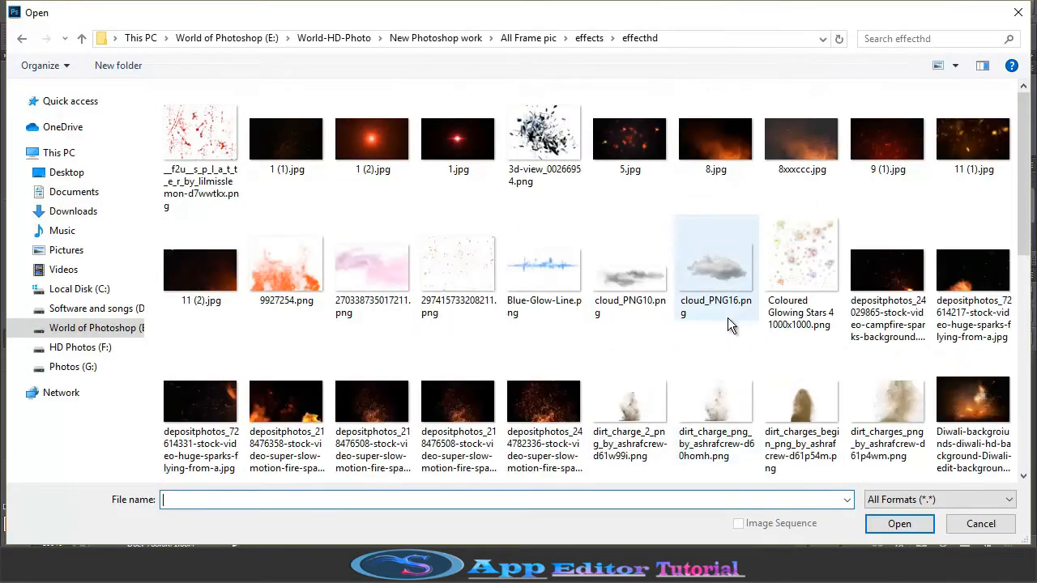
scroll(712, 340, "down", 3)
left_click(694, 368)
left_click(917, 524)
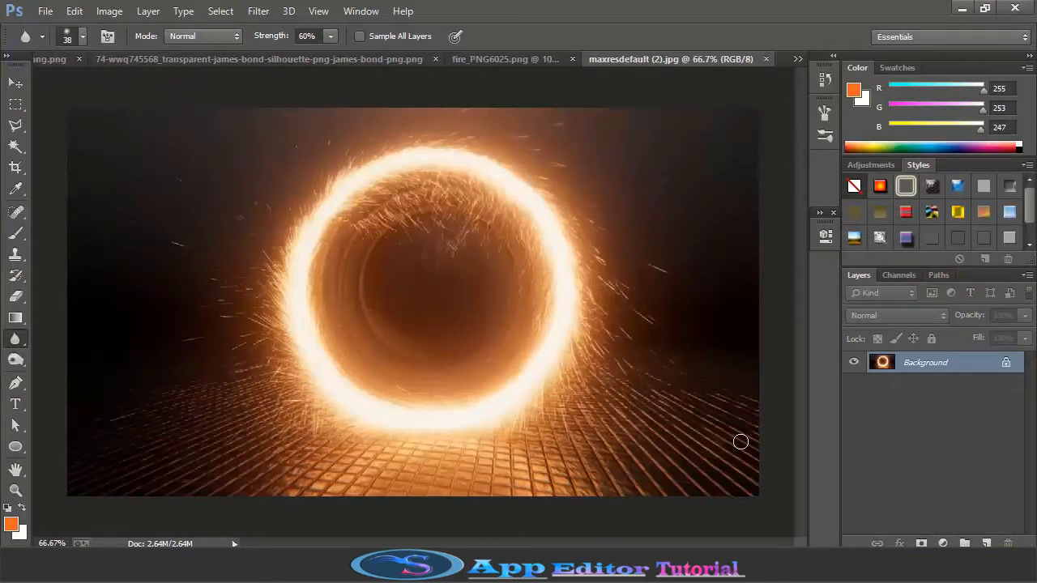
- Select the glowing ring of sparks with a rectangular marquee starting at the image's upper edge, and clear the selected area
left_click(15, 105)
left_click_drag(67, 106, 683, 484)
left_click(118, 261)
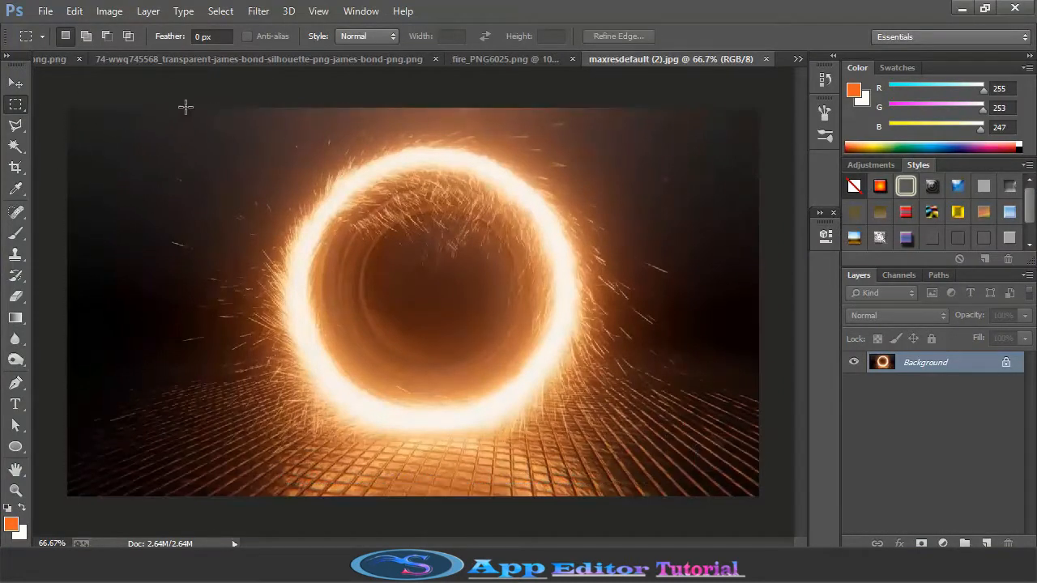
left_click_drag(178, 107, 694, 484)
left_click(74, 11)
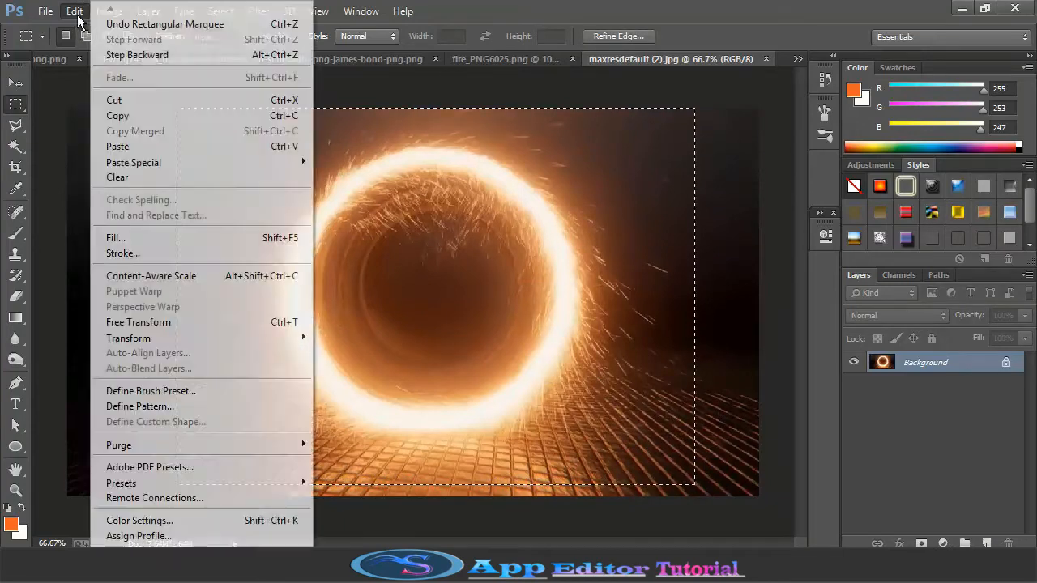
left_click(117, 177)
- Close the spark ring image and return to the sports car composition document
left_click(761, 59)
left_click(518, 224)
left_click(797, 59)
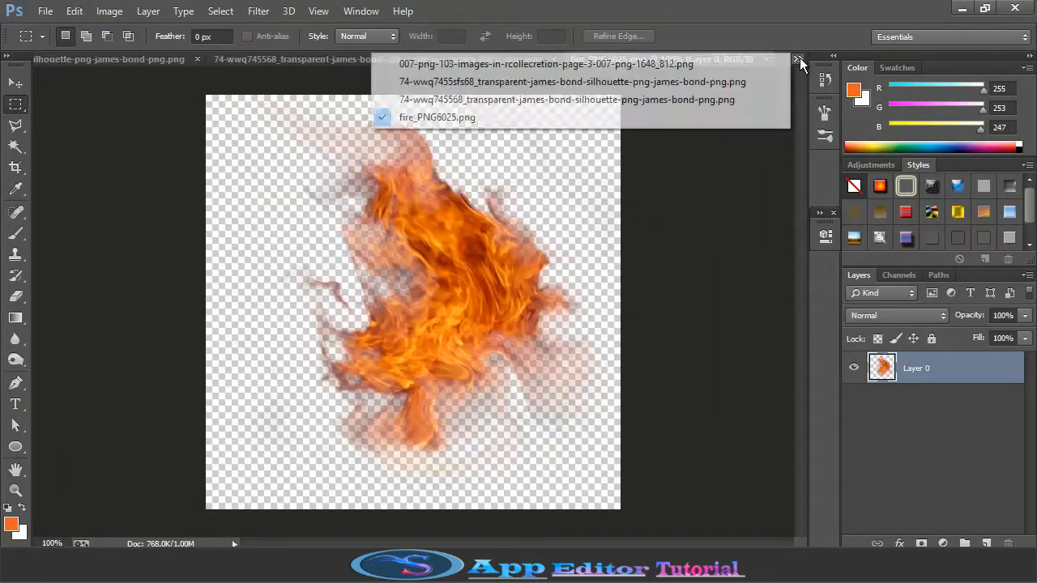
left_click(773, 64)
left_click(799, 59)
left_click(717, 120)
left_click(798, 59)
left_click(761, 99)
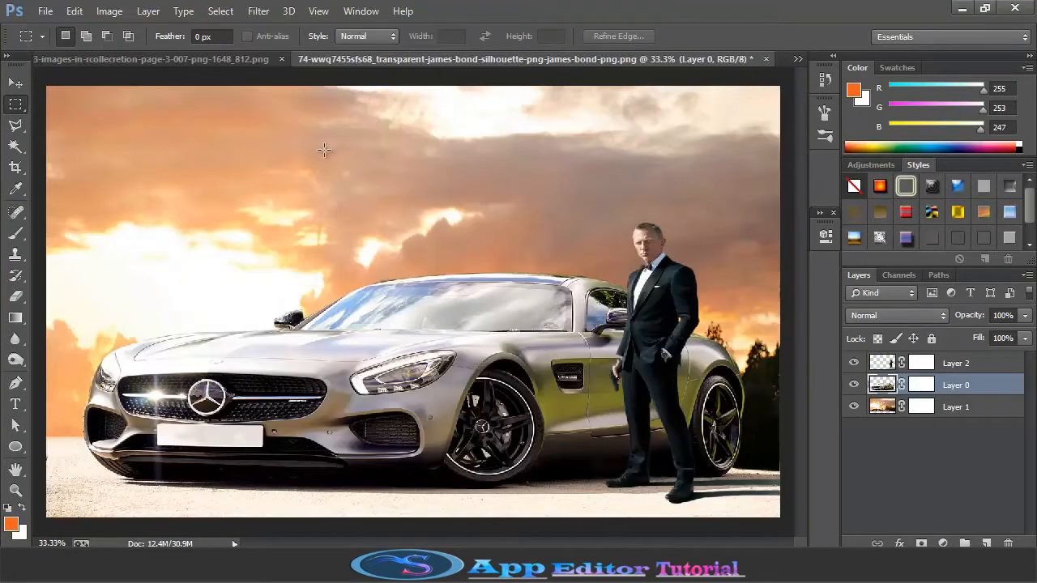
- Paste the copied spark ring image into the composition as a new layer above the car and move it towards the front wheel
left_click(74, 10)
left_click(113, 143)
key("v")
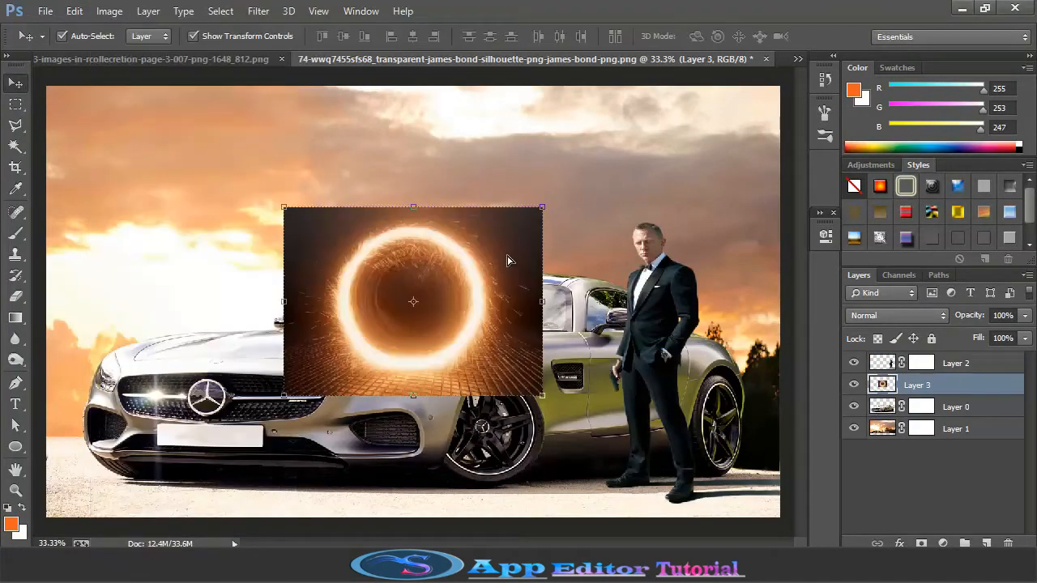
left_click_drag(511, 261, 570, 335)
- Erase the dark background around the glowing spark ring with a large soft eraser
left_click(14, 298)
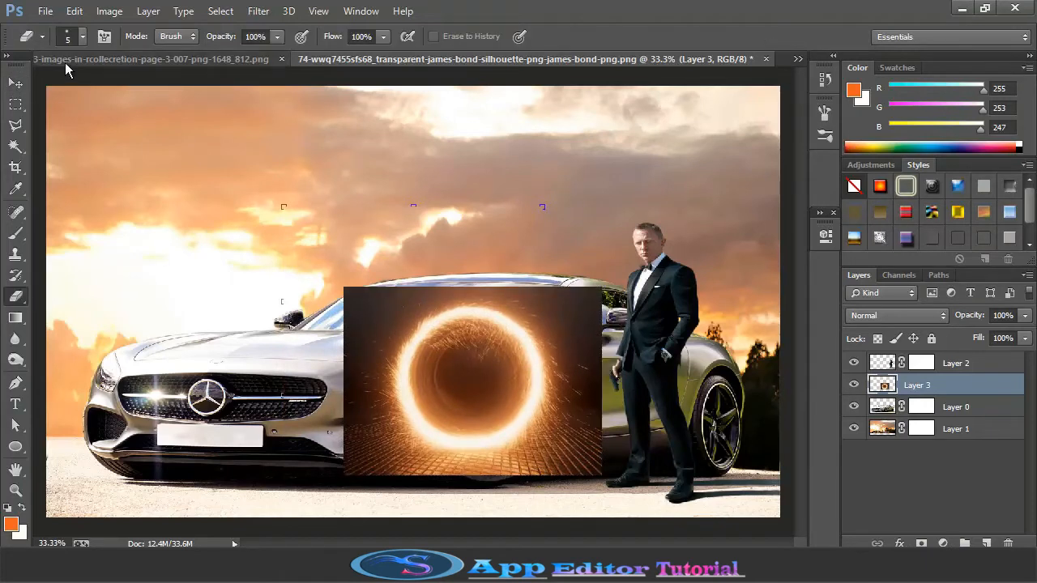
left_click(84, 38)
mouse_move(348, 295)
left_mouse_down()
mouse_move(331, 368)
mouse_move(374, 284)
mouse_move(583, 293)
mouse_move(596, 480)
mouse_move(425, 473)
mouse_move(361, 353)
mouse_move(413, 285)
mouse_move(394, 306)
mouse_move(492, 285)
mouse_move(579, 289)
mouse_move(575, 457)
mouse_move(501, 483)
mouse_move(340, 459)
left_mouse_up()
mouse_move(523, 490)
left_mouse_down()
mouse_move(543, 465)
mouse_move(467, 483)
mouse_move(372, 443)
left_mouse_up()
- Move the spark ring over the car's front wheel and set its blend mode to Linear Dodge (Add)
key("v")
key("ctrl+t")
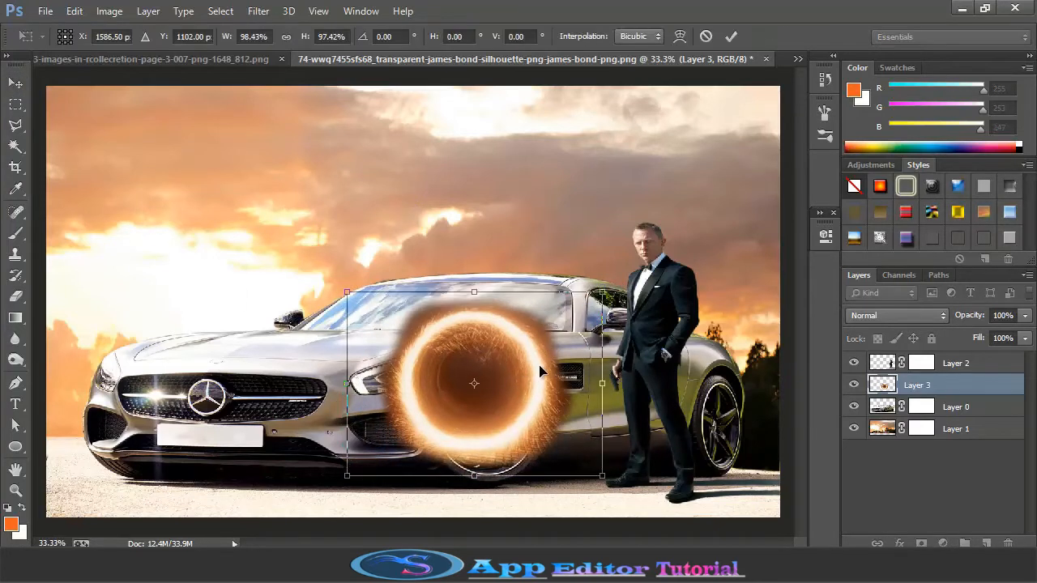
left_click_drag(537, 370, 556, 400)
left_click(731, 35)
left_click(897, 315)
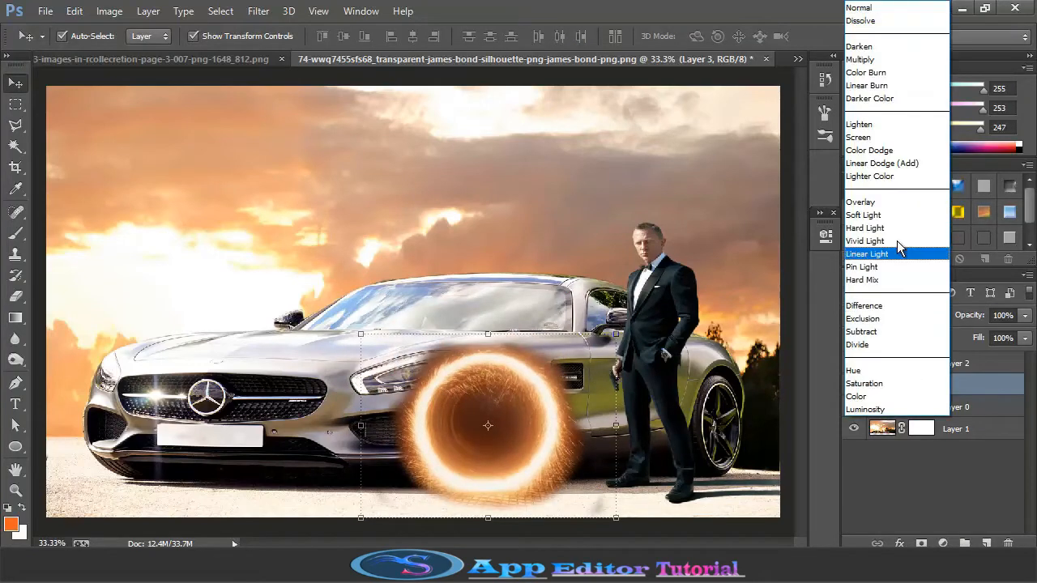
left_click(887, 158)
- Scale the spark ring to 57.69% width and 90.44% height to fit the front wheel
key("ctrl+plus")
key("ctrl+plus")
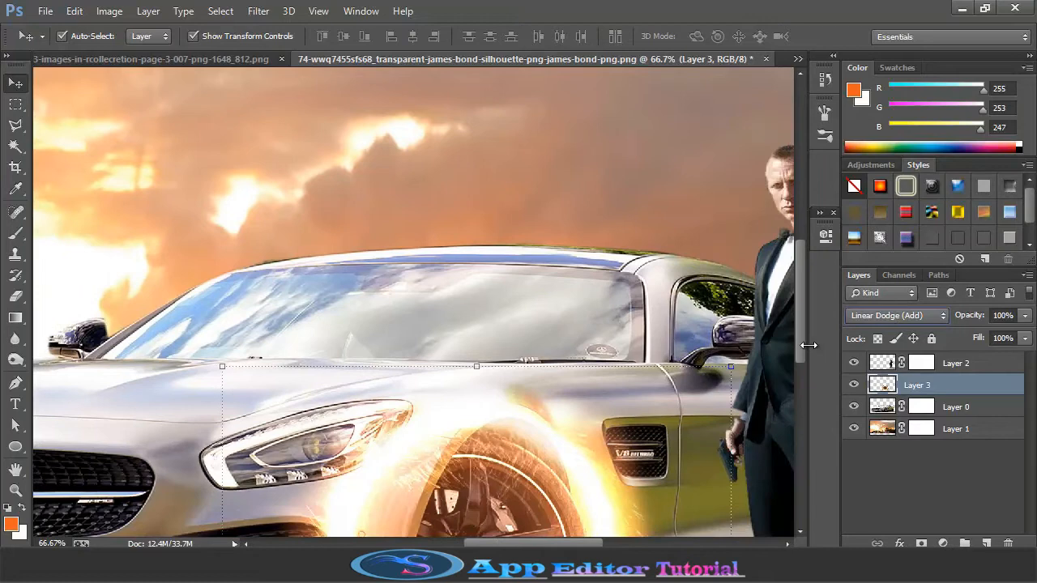
left_click_drag(800, 345, 800, 403)
key("ctrl+t")
left_click_drag(223, 157, 381, 187)
left_click_drag(546, 293, 518, 269)
left_click_drag(672, 332, 650, 332)
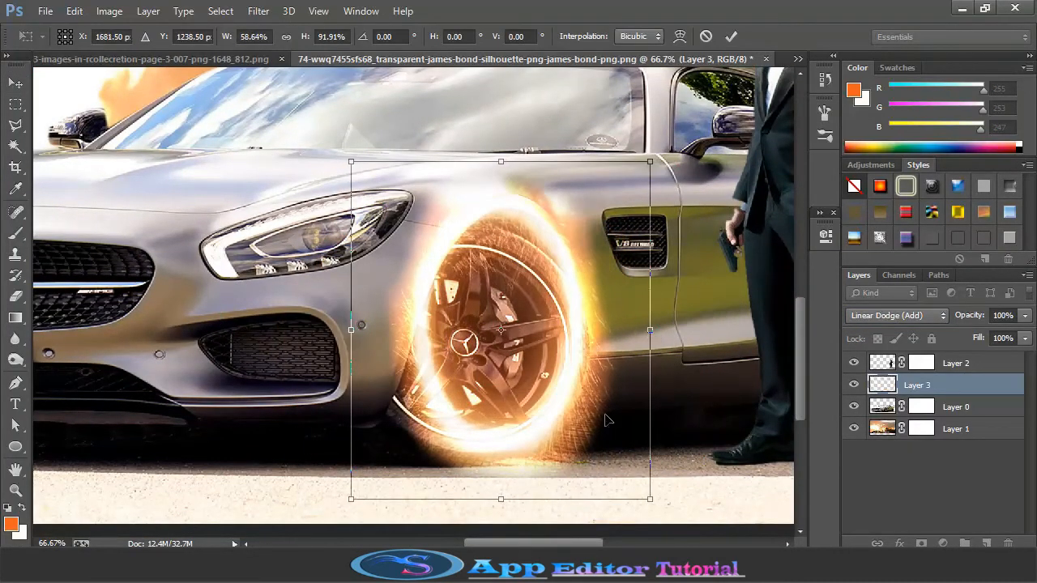
left_click_drag(350, 499, 350, 497)
left_click_drag(348, 161, 356, 167)
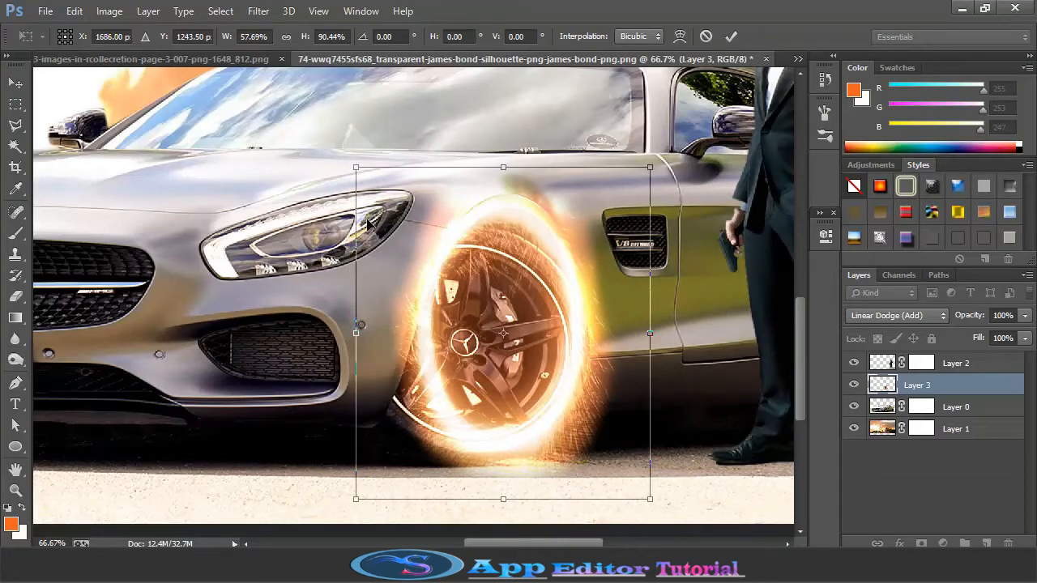
- Warp the spark ring so it follows the front wheel's tyre outline, and apply the transformation
left_click(682, 37)
left_click_drag(373, 415, 357, 424)
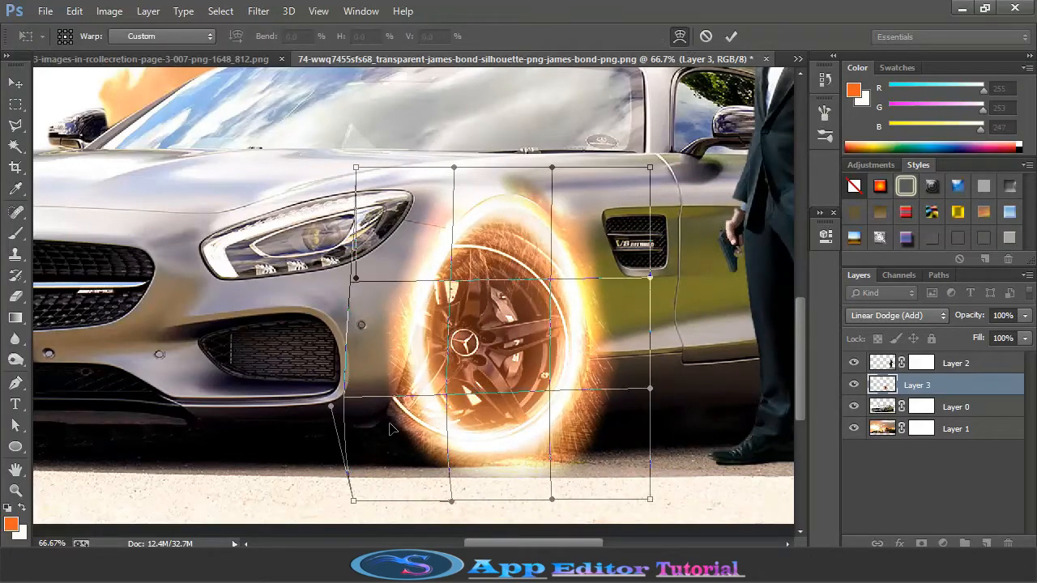
left_click_drag(571, 457, 567, 444)
left_click_drag(526, 197, 520, 238)
left_click(730, 36)
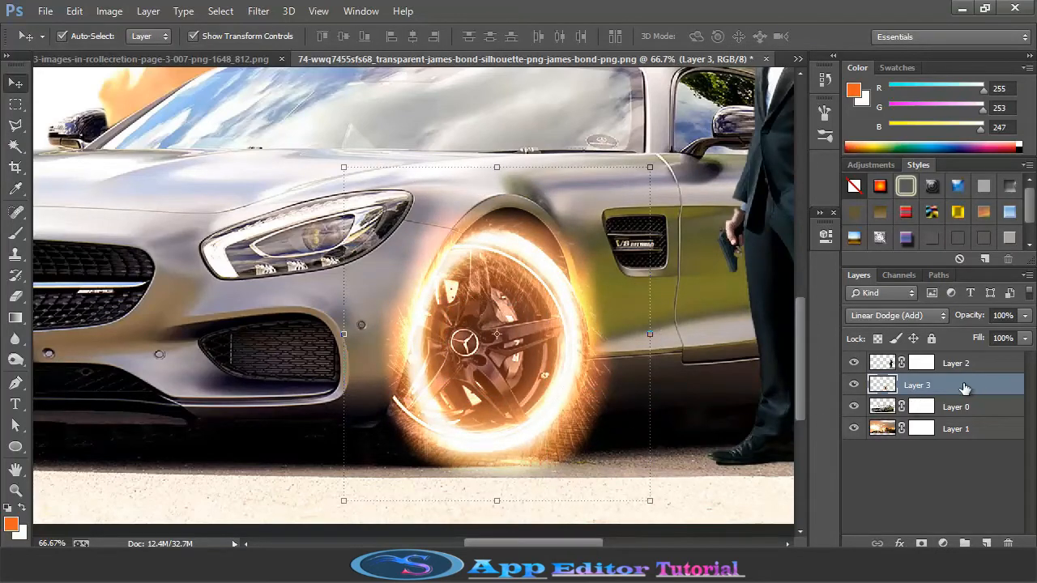
- Duplicate the spark ring layer and move the copy onto the rear wheel behind the man
key("ctrl+j")
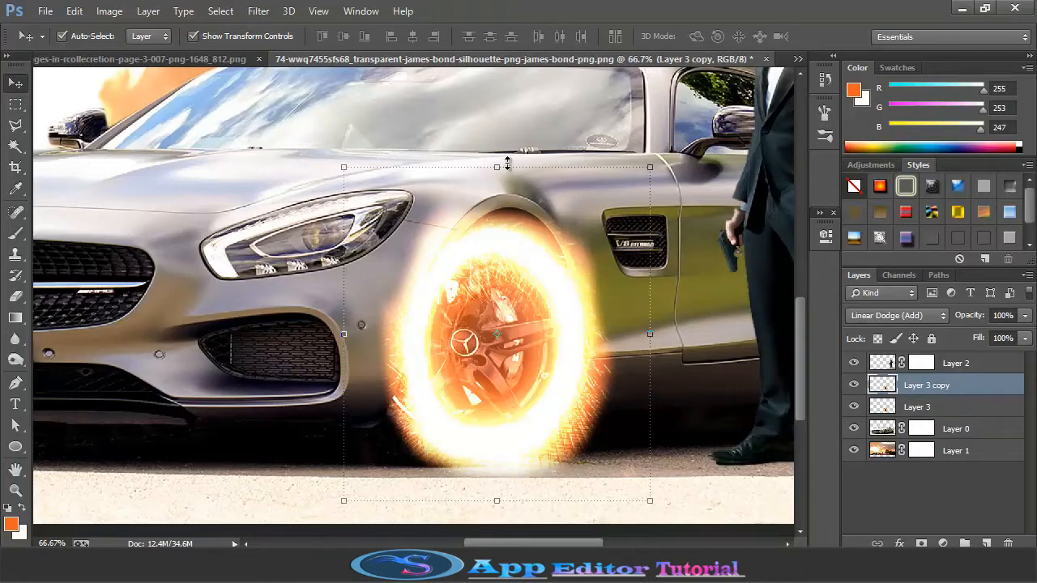
key("ctrl+t")
left_click_drag(528, 278, 620, 280)
key("ctrl+minus")
key("ctrl+minus")
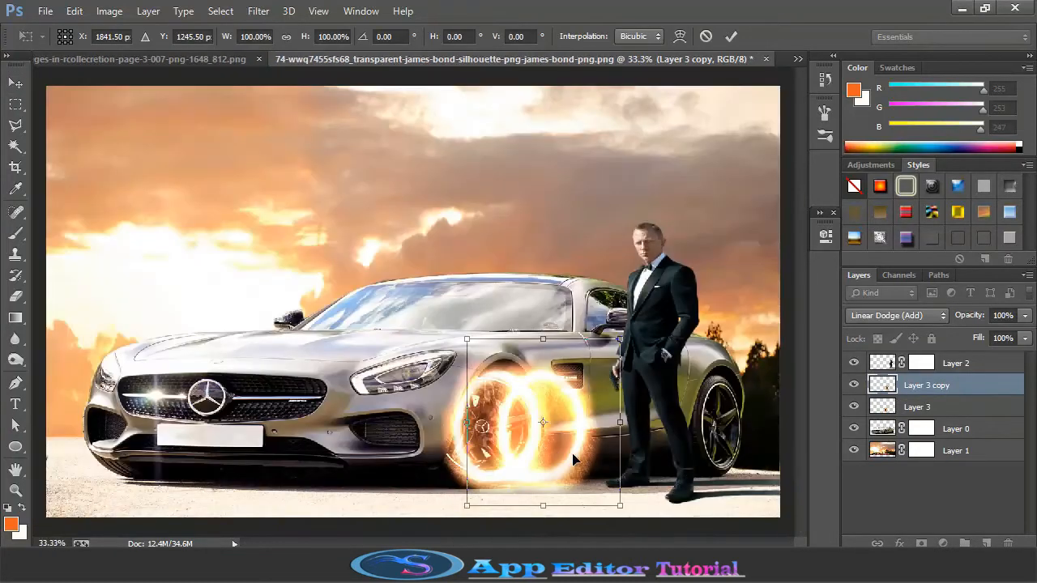
left_click_drag(573, 459, 746, 464)
- Warp the copied spark ring to fit the narrower rear wheel and apply the transformation
key("ctrl+plus")
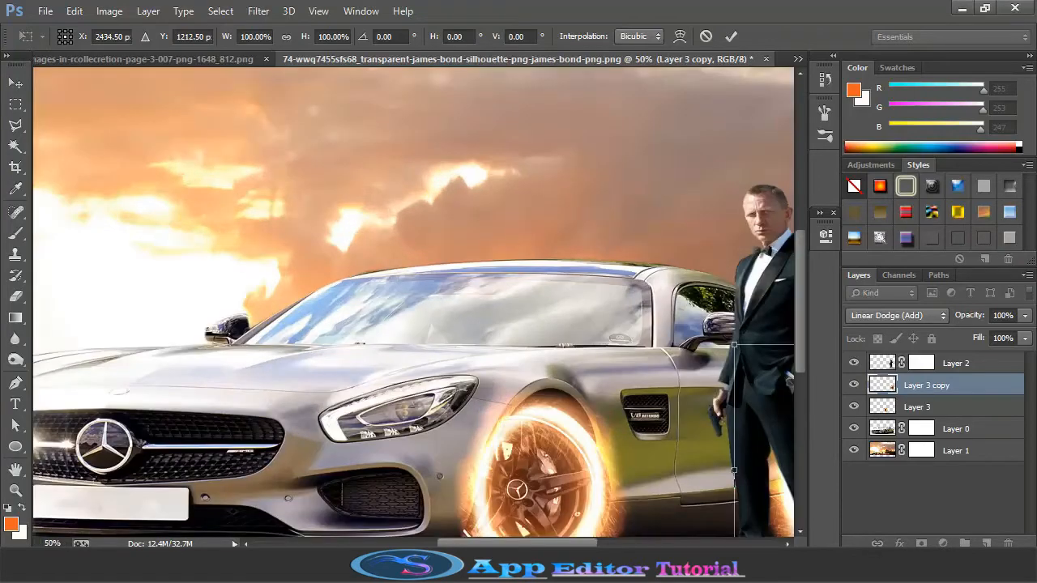
scroll(623, 532, "right", 6)
scroll(623, 532, "down", 3)
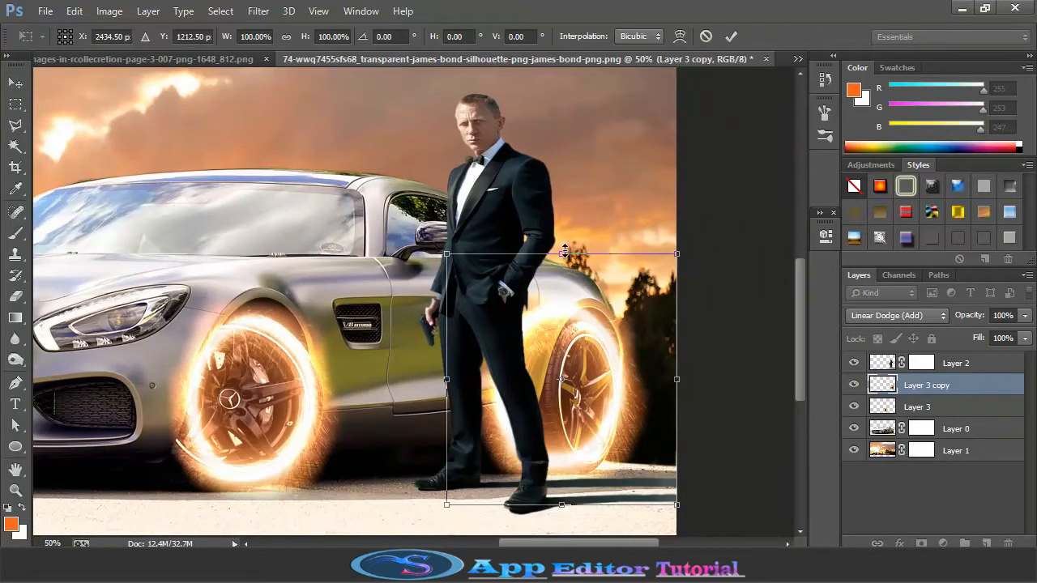
left_click(680, 36)
left_click_drag(459, 342, 532, 397)
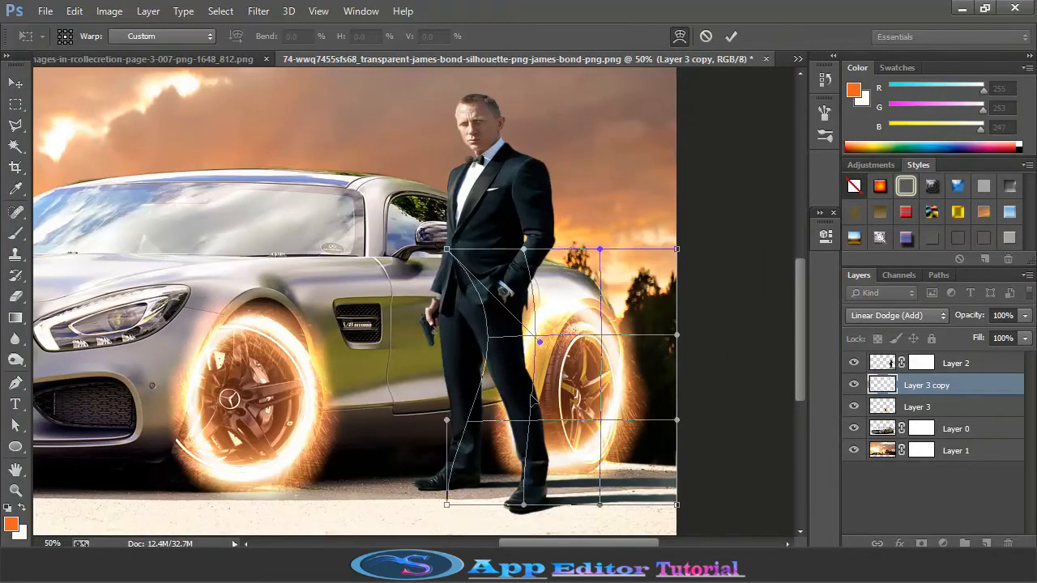
left_click_drag(462, 511, 507, 506)
left_click_drag(677, 334, 669, 336)
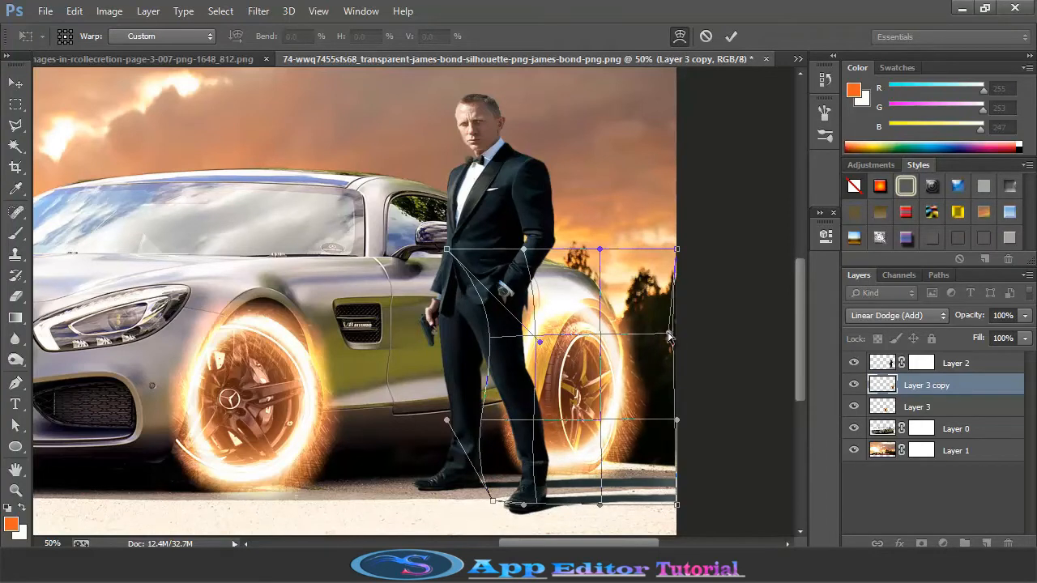
left_click_drag(608, 244, 637, 240)
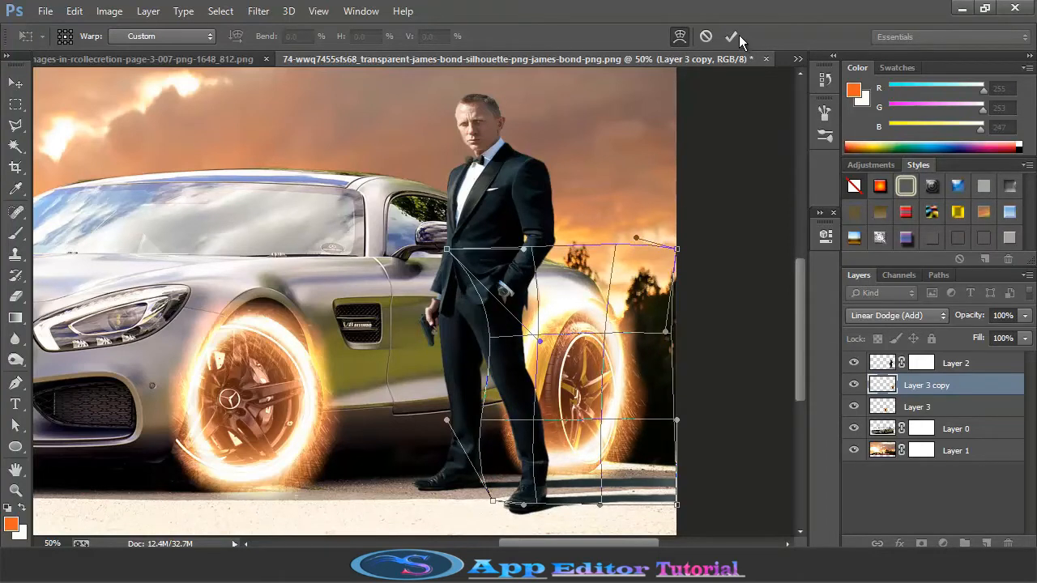
left_click(731, 37)
- Try other blend modes such as Hard Light and Screen on the rear ring, and return it to Linear Dodge (Add)
left_click(886, 315)
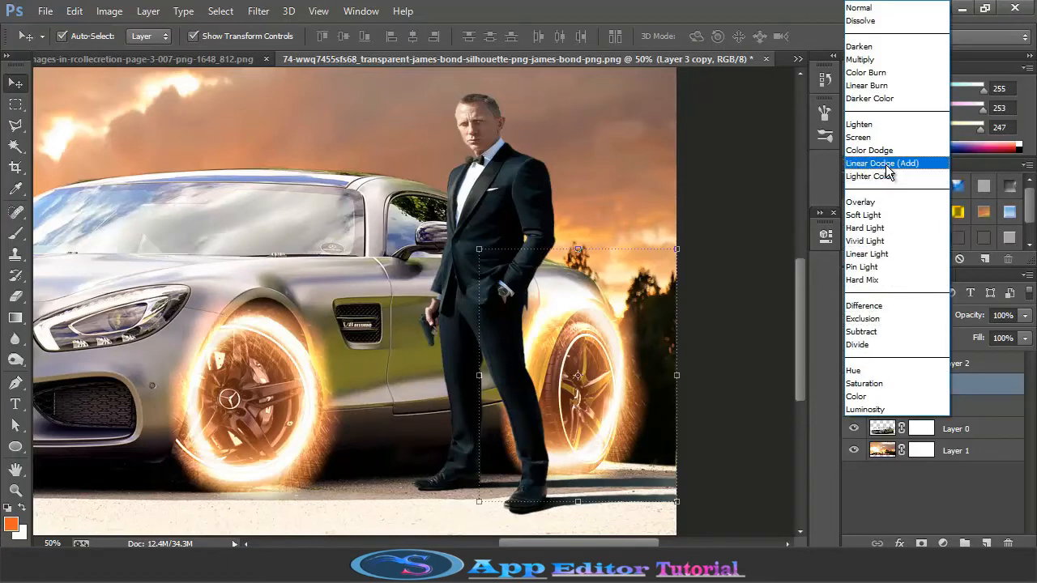
left_click(888, 167)
left_click(890, 312)
left_click(887, 240)
scroll(886, 315, "up", 5)
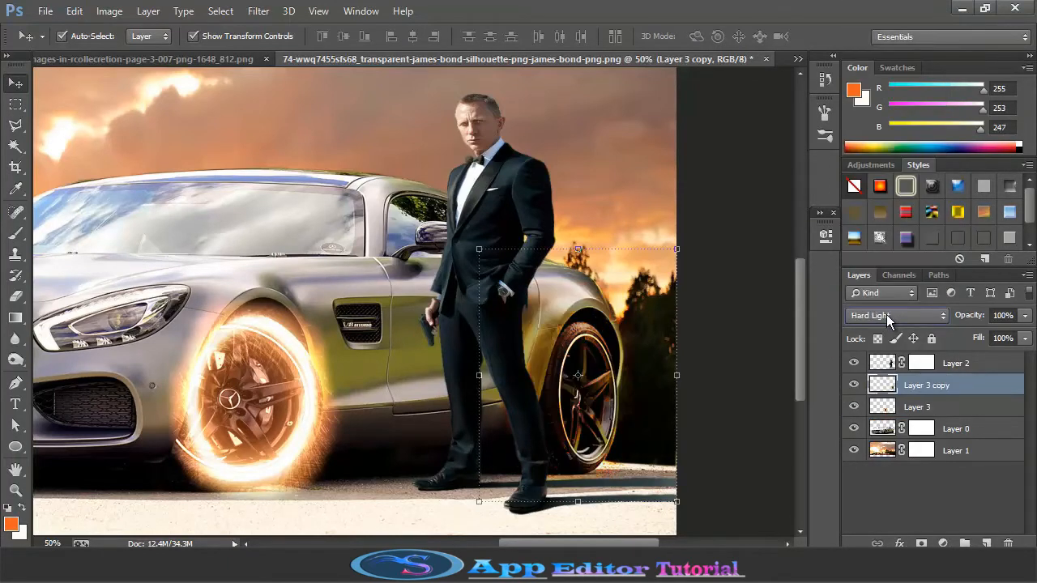
scroll(886, 318, "up", 7)
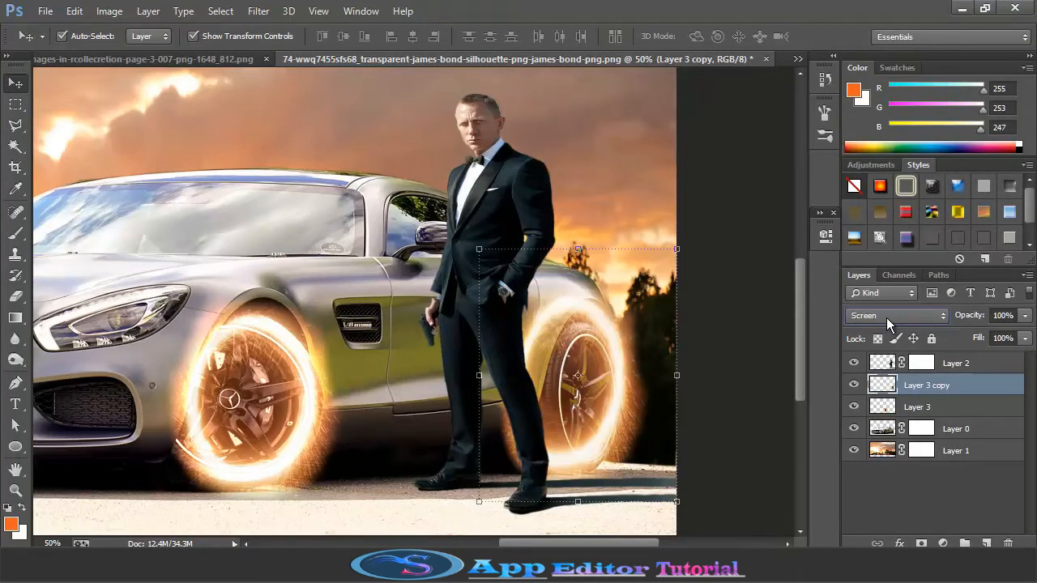
left_click(887, 316)
left_click(877, 166)
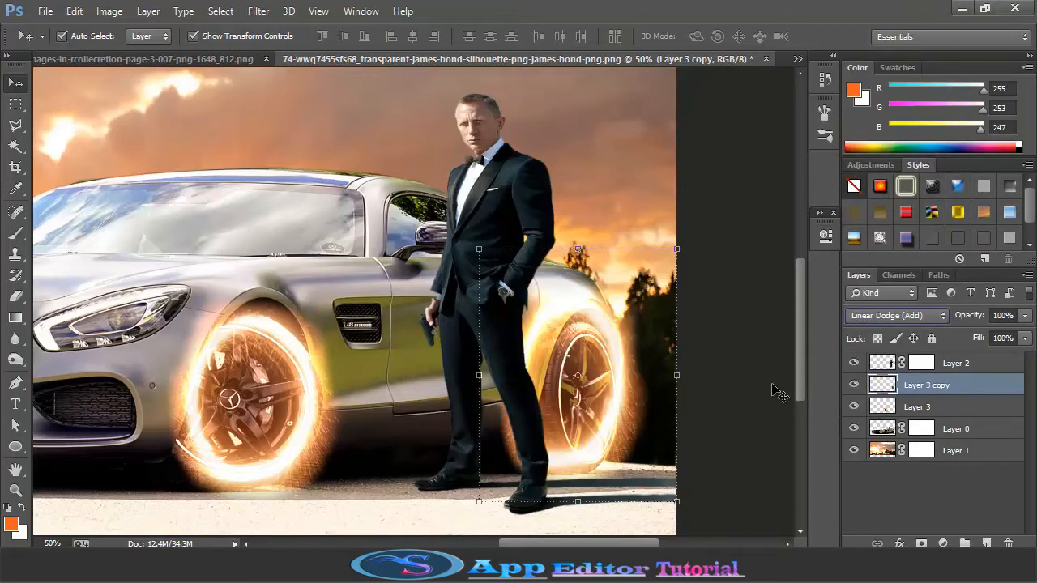
- Add a layer mask to the rear ring layer, try an orange brush dab beside the wheel, and undo the dab
left_click(923, 542)
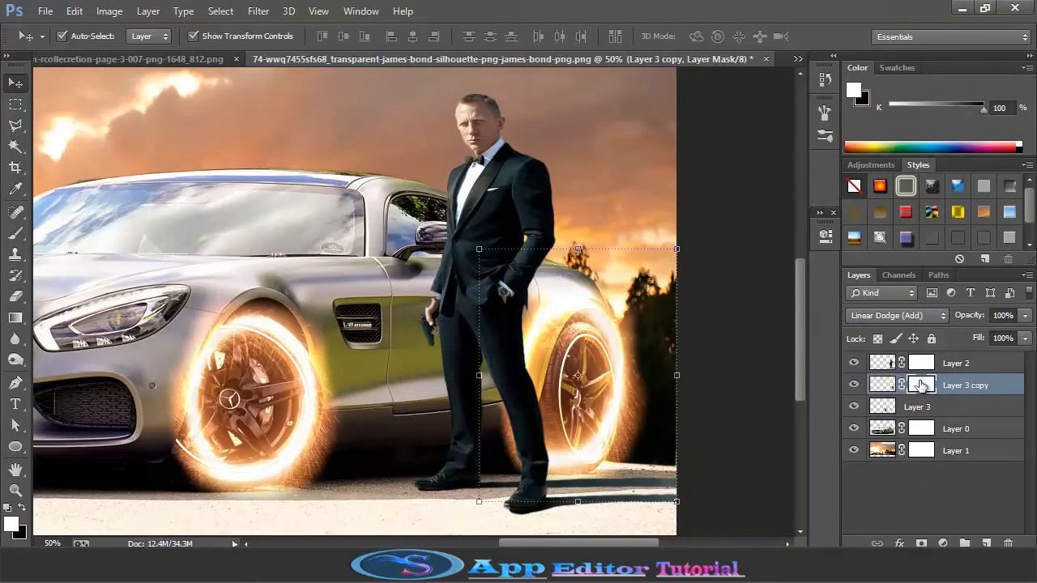
left_click(15, 233)
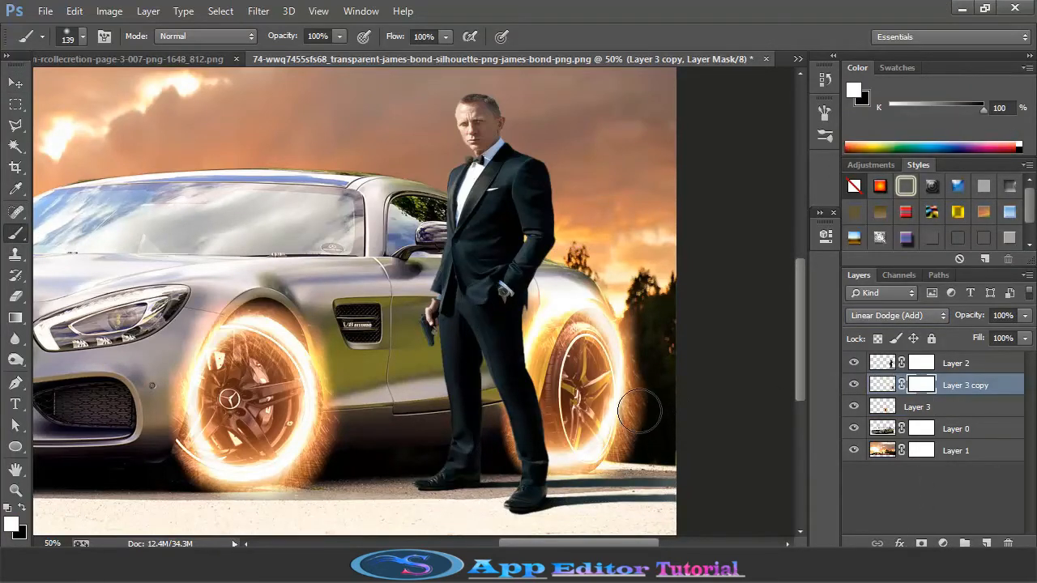
key("ctrl+plus")
left_click(881, 384)
left_click(731, 441)
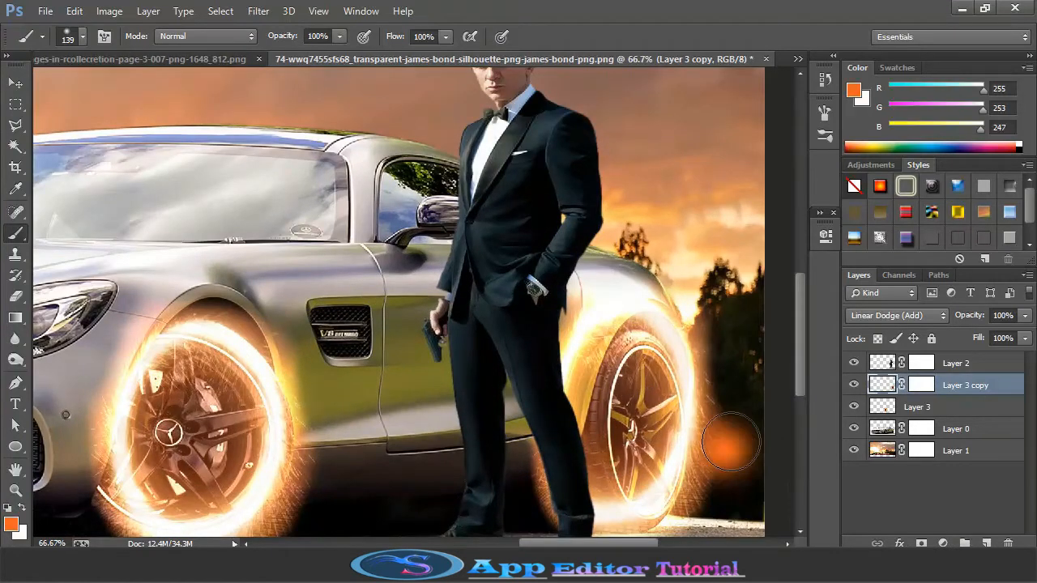
key("ctrl+z")
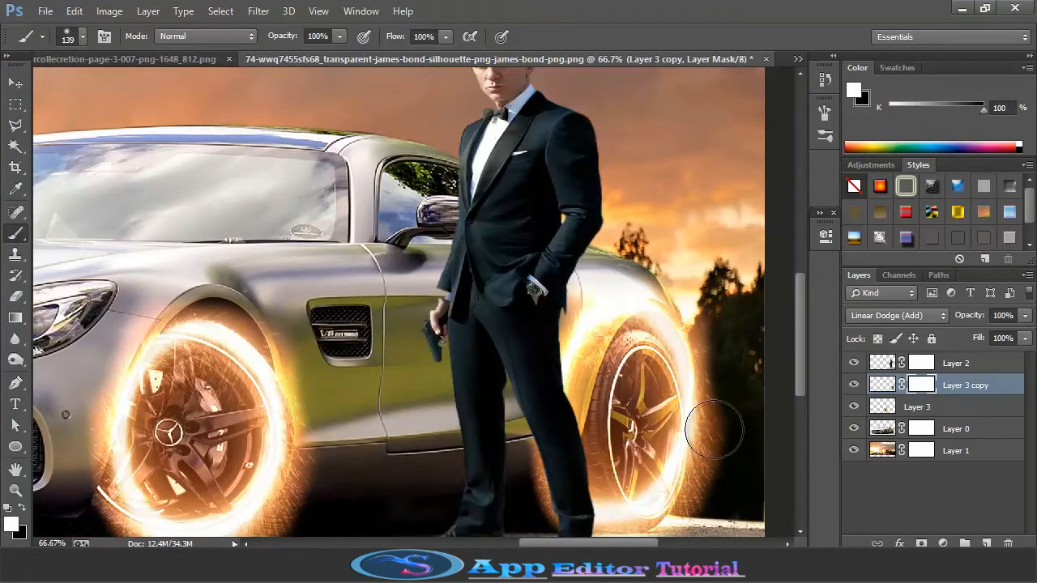
- Erase the excess sparks around the outside of the rear wheel's ring with a 121 px soft eraser
left_click(15, 295)
left_click(881, 385)
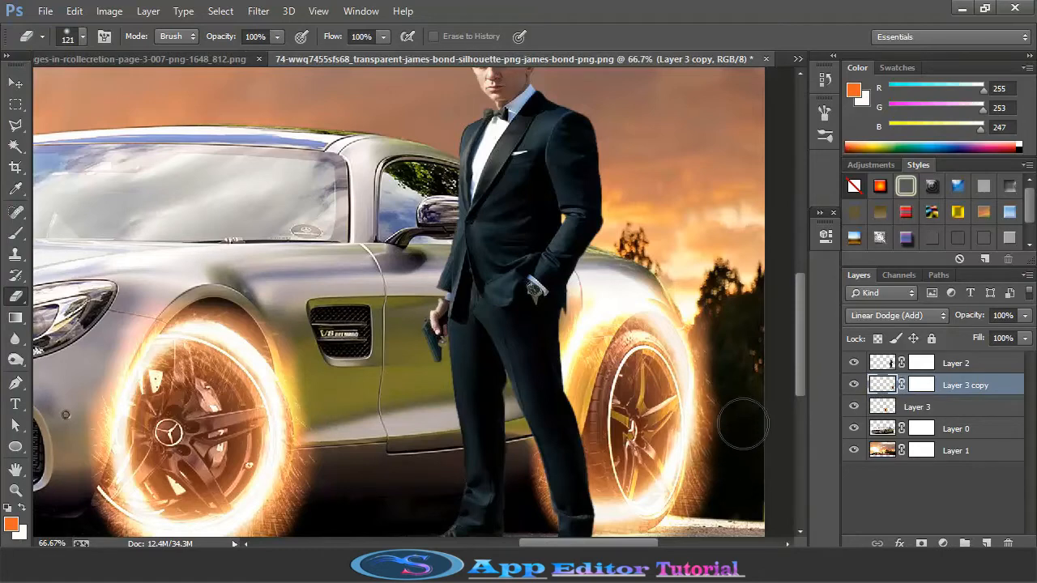
scroll(713, 478, "down", 3)
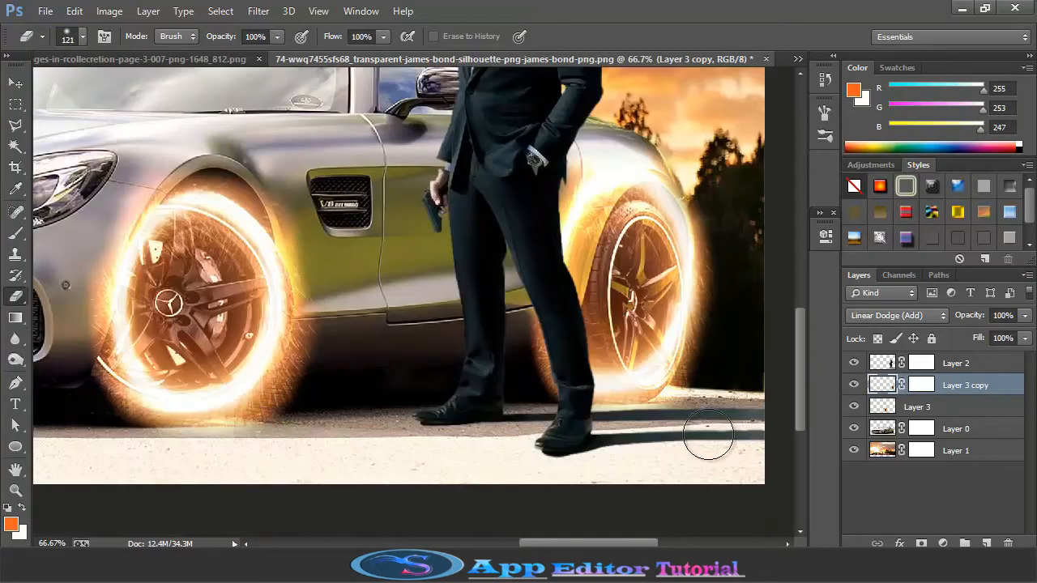
key("ctrl+minus")
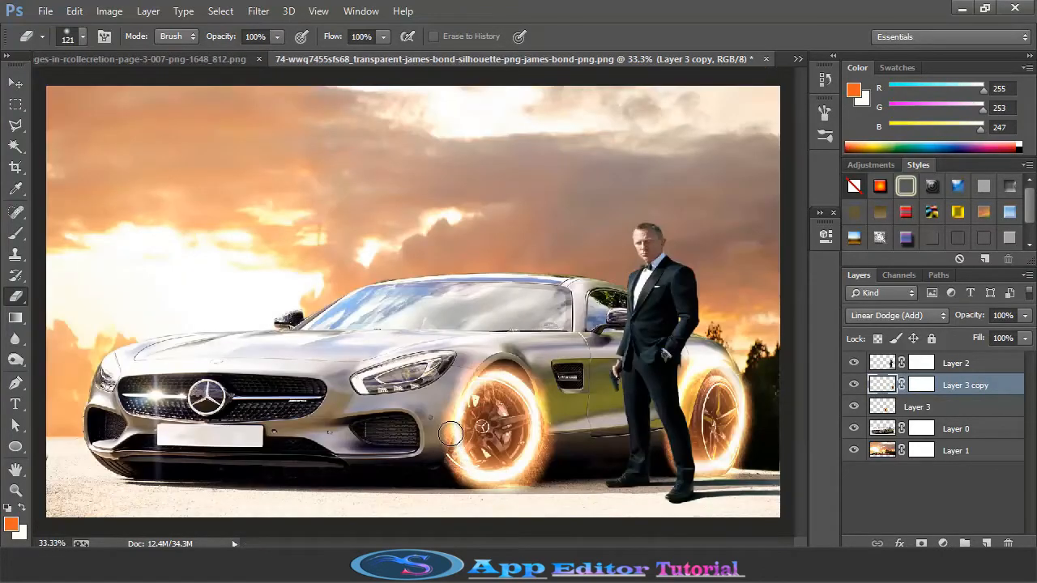
- Load the car layer's outline as a selection and paint orange along the car's upper edges on a new layer clipped to it
left_click(879, 429)
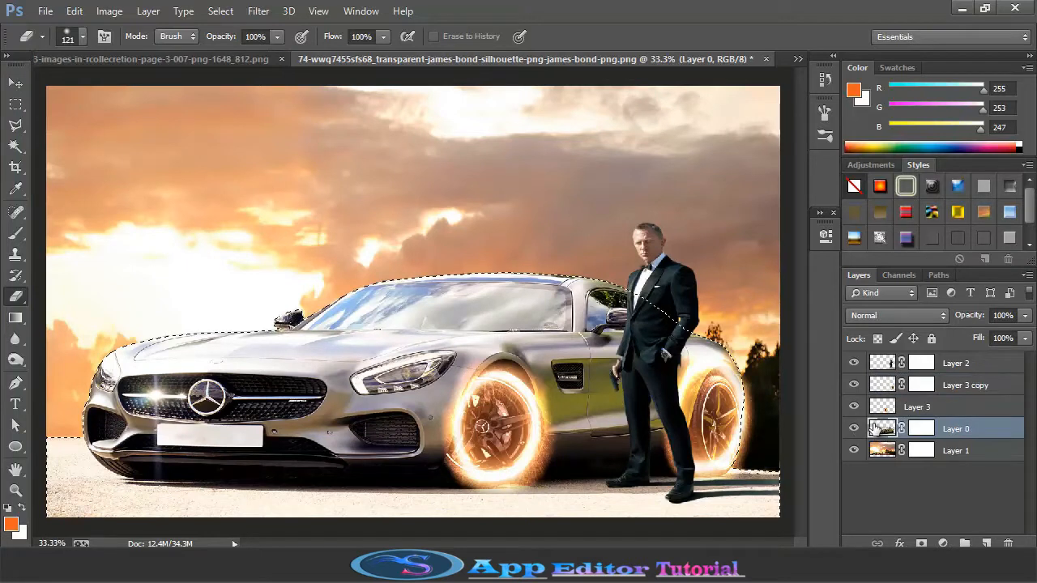
left_click(17, 234)
left_click(986, 542)
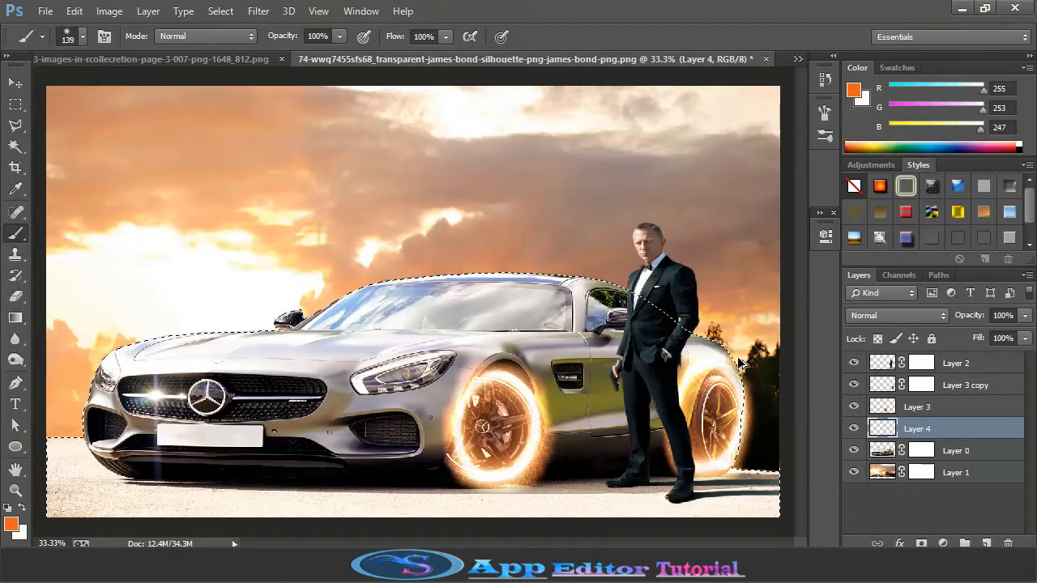
key("ctrl+alt+g")
mouse_move(708, 327)
left_mouse_down()
mouse_move(629, 281)
mouse_move(573, 266)
mouse_move(400, 277)
mouse_move(155, 335)
mouse_move(92, 377)
mouse_move(84, 418)
left_mouse_up()
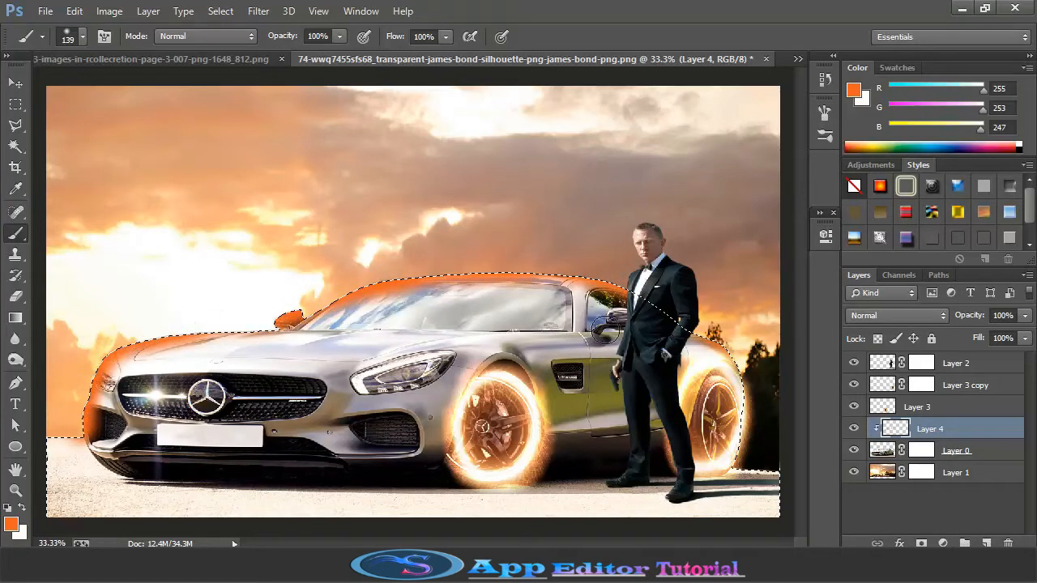
- Set the orange edge glow layer's blend mode to Screen and remove the selection
left_click(865, 320)
left_click(872, 220)
scroll(880, 315, "up", 5)
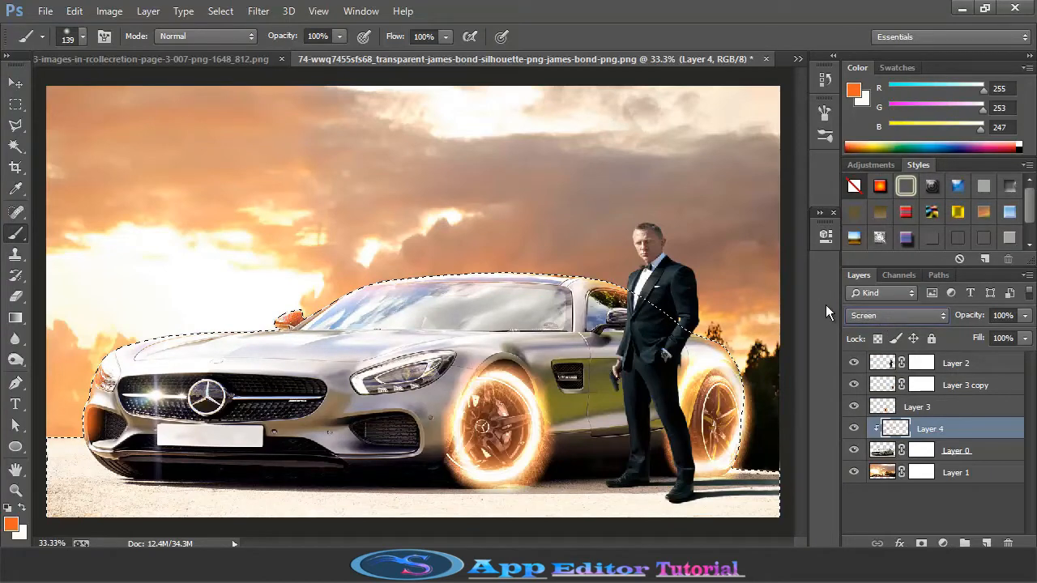
key("l")
key("ctrl+plus")
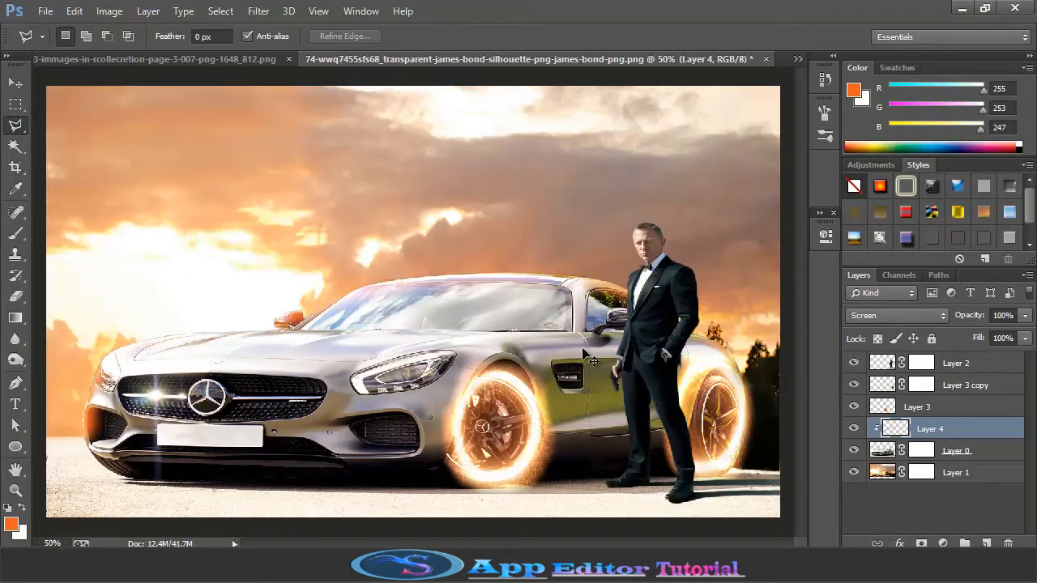
- Soften the roof and front fender edges on the car layer with a 64 px Blur tool at 60% strength
key("alt+bracketleft")
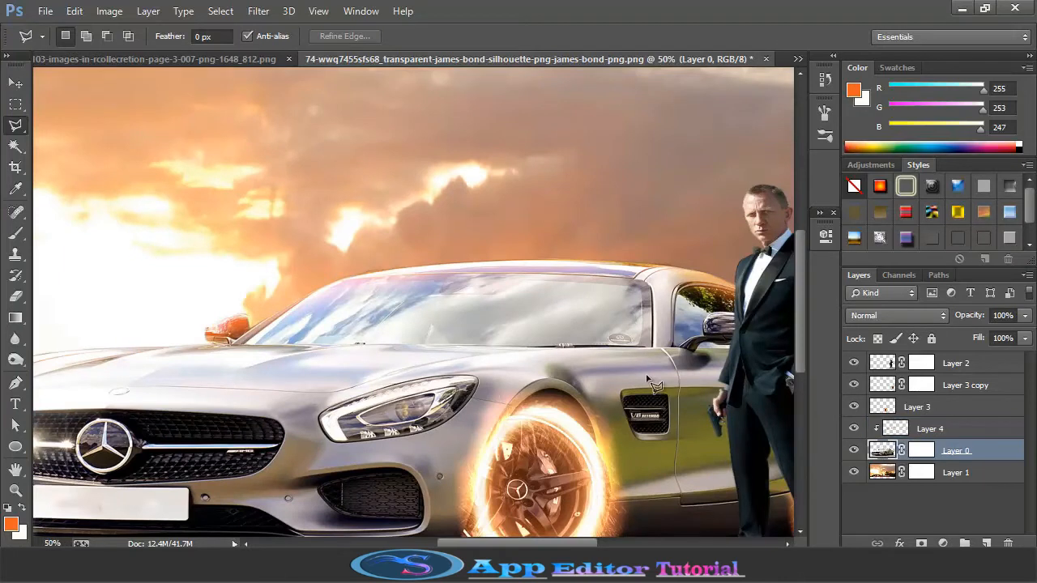
left_click(15, 339)
left_click(78, 36)
left_click(621, 257)
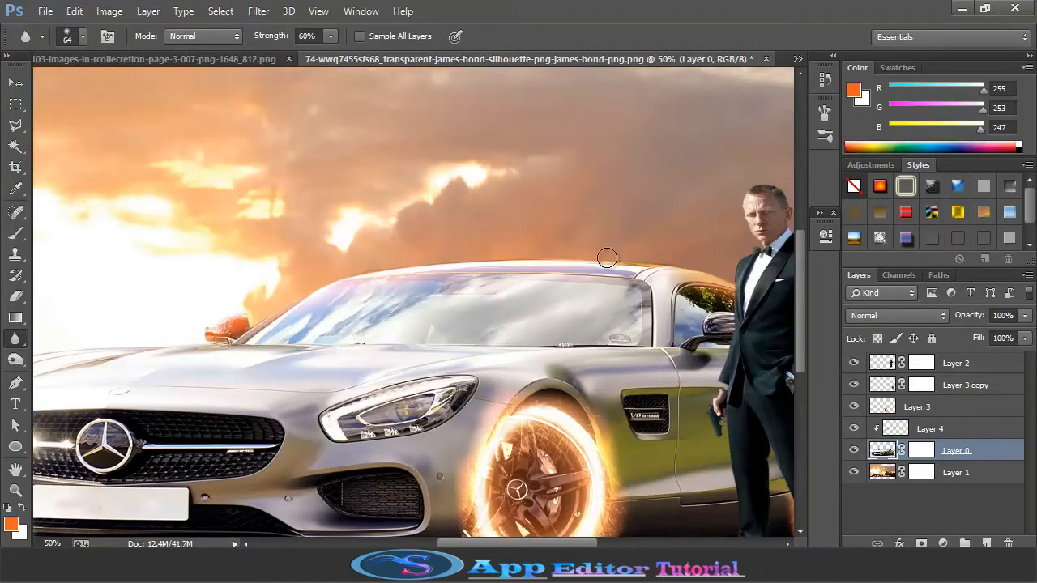
left_click_drag(597, 544, 516, 543)
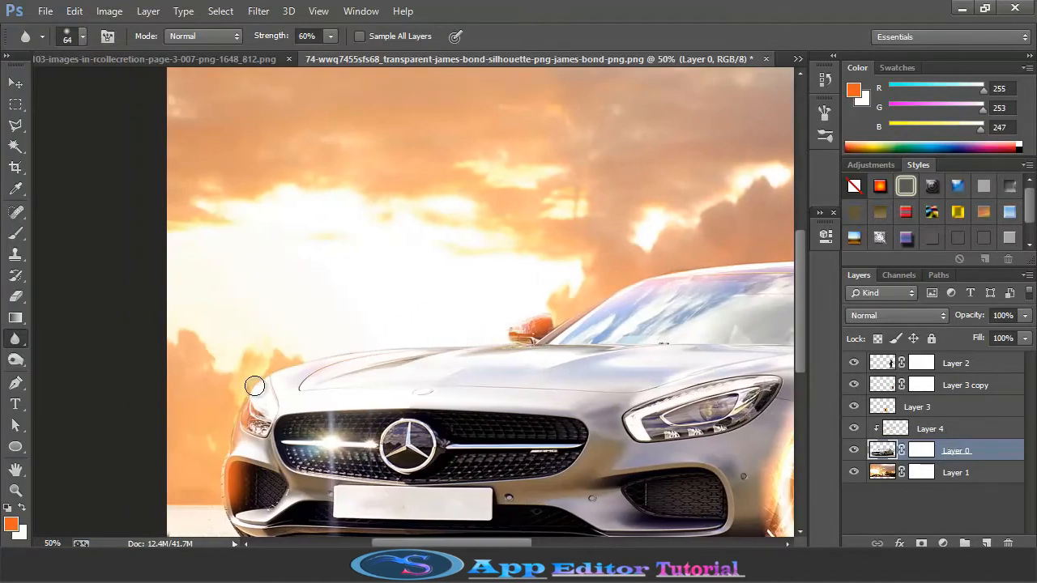
scroll(228, 380, "down", 2)
key("ctrl+minus")
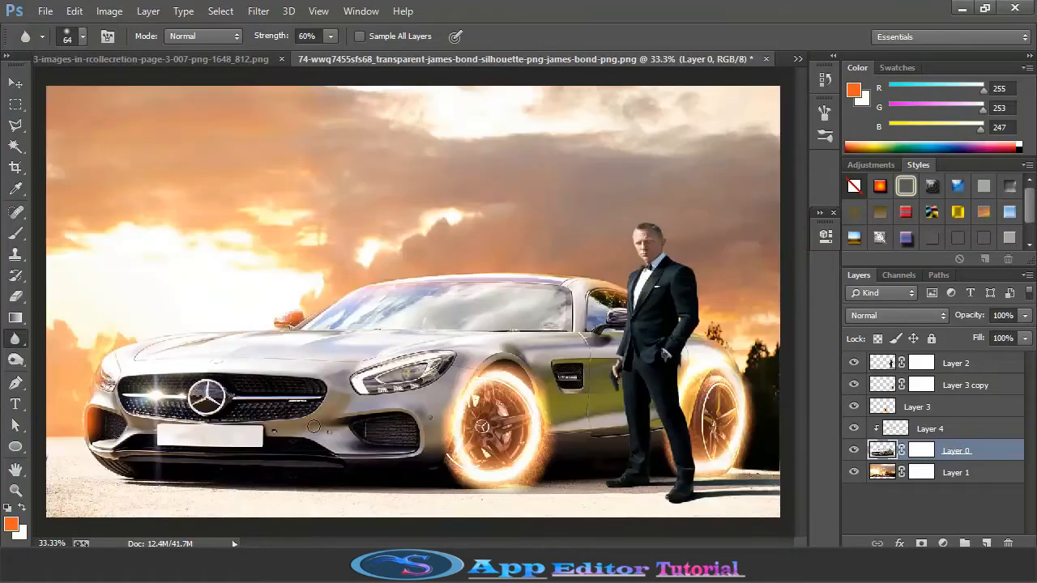
- Open the fire and sparks image 8.jpg from the effecthd folder
left_click(208, 57)
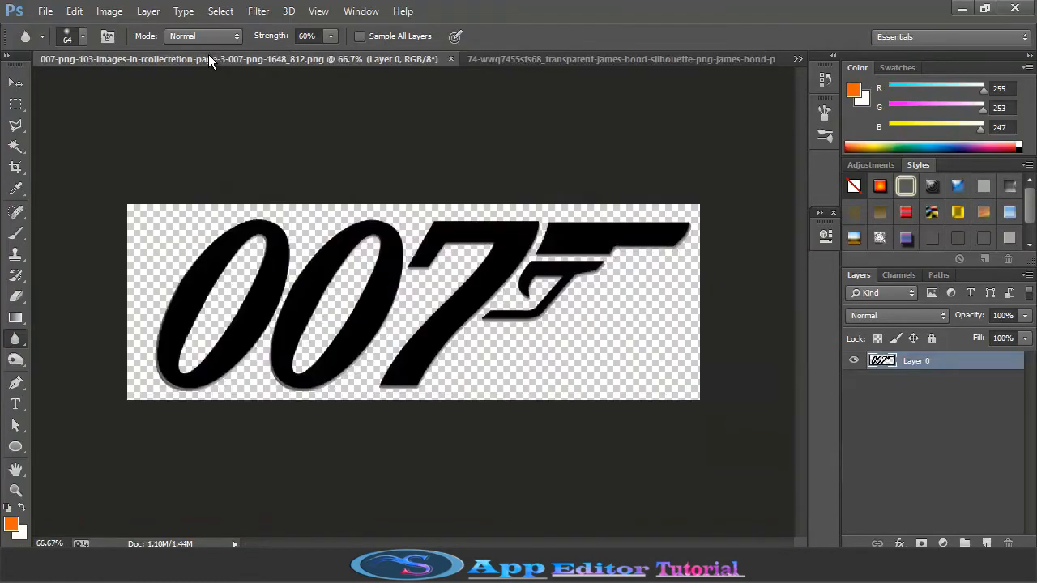
left_click(46, 10)
left_click(49, 43)
scroll(464, 201, "down", 5)
scroll(464, 201, "up", 10)
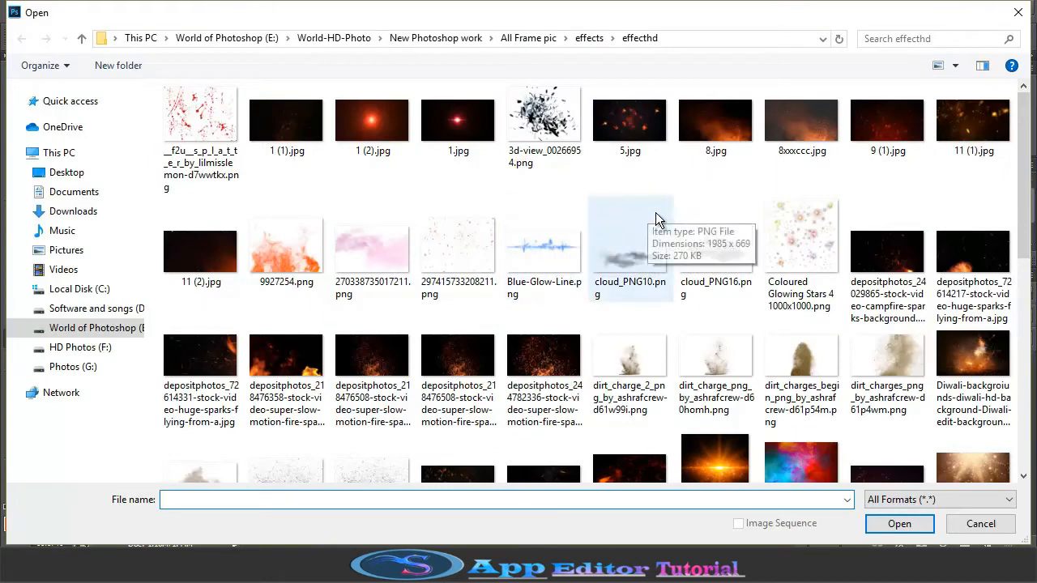
left_click(715, 121)
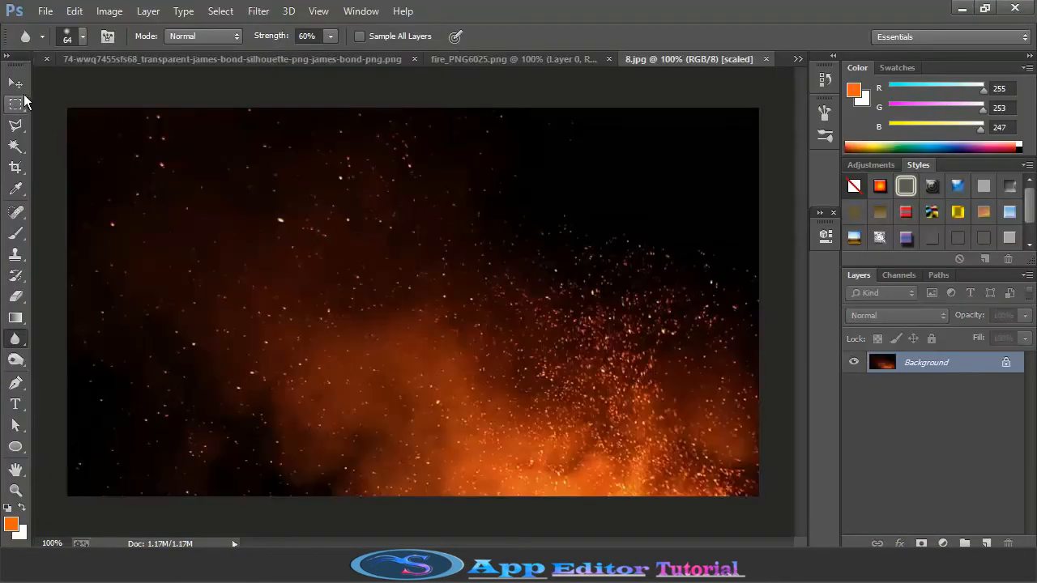
- Open the explosion image explosion_3_by_gamekiller48-d84g1x7.png from the ol folder in New Photoshop work
left_click(46, 10)
left_click(49, 44)
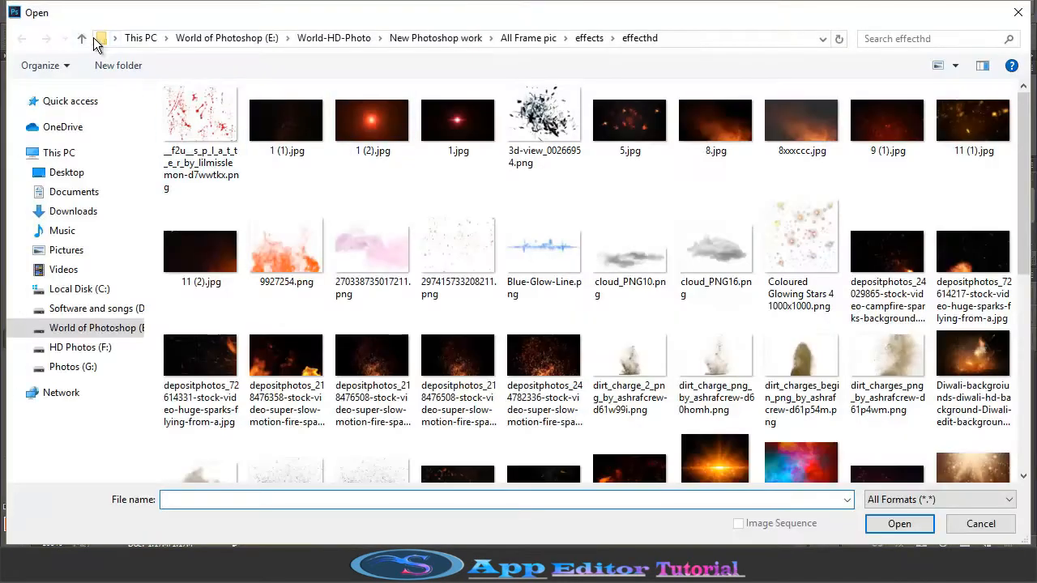
left_click(82, 38)
left_click(82, 38)
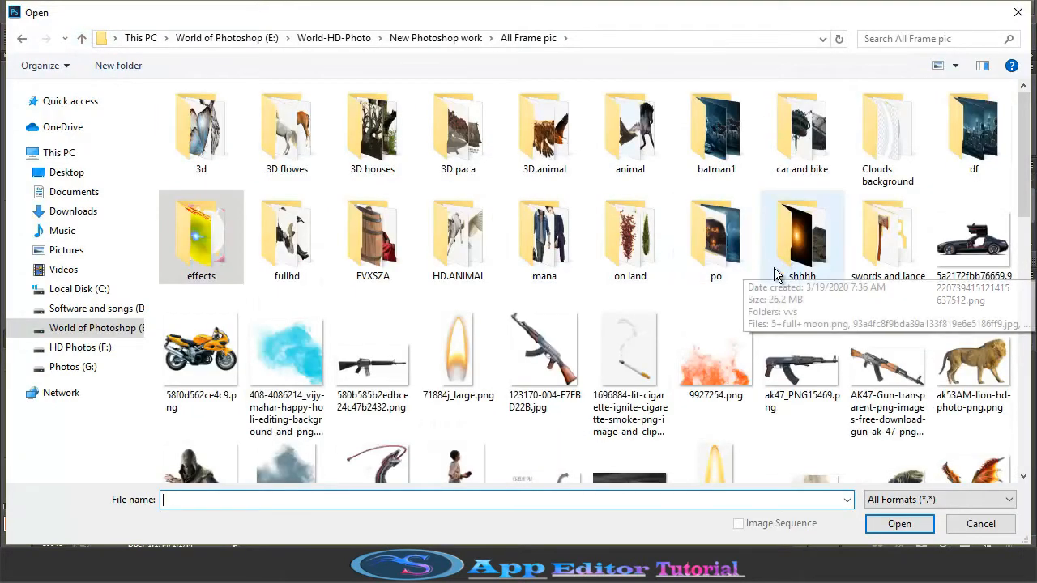
left_click(82, 38)
left_click(887, 129)
left_click(892, 511)
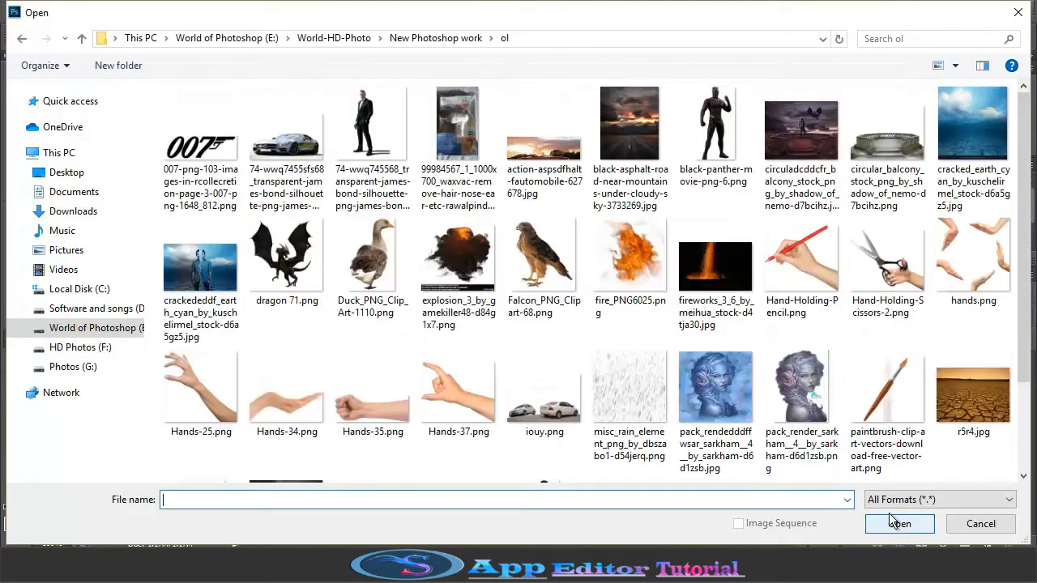
left_click(463, 279)
left_click(903, 524)
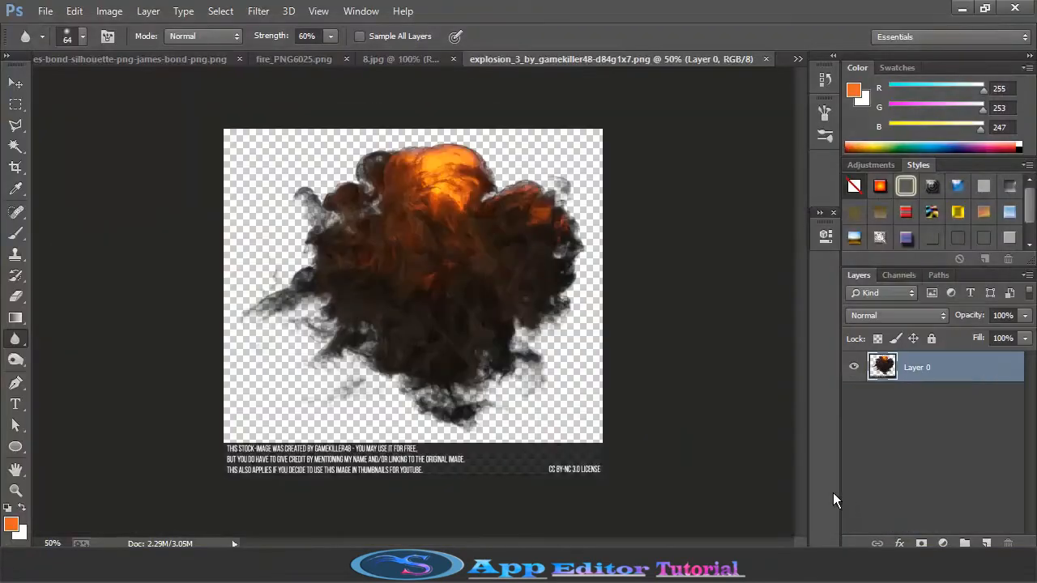
- Cut the explosion area above the credit strip with a rectangular selection and close that image without saving
left_click(15, 103)
left_click_drag(221, 125, 620, 445)
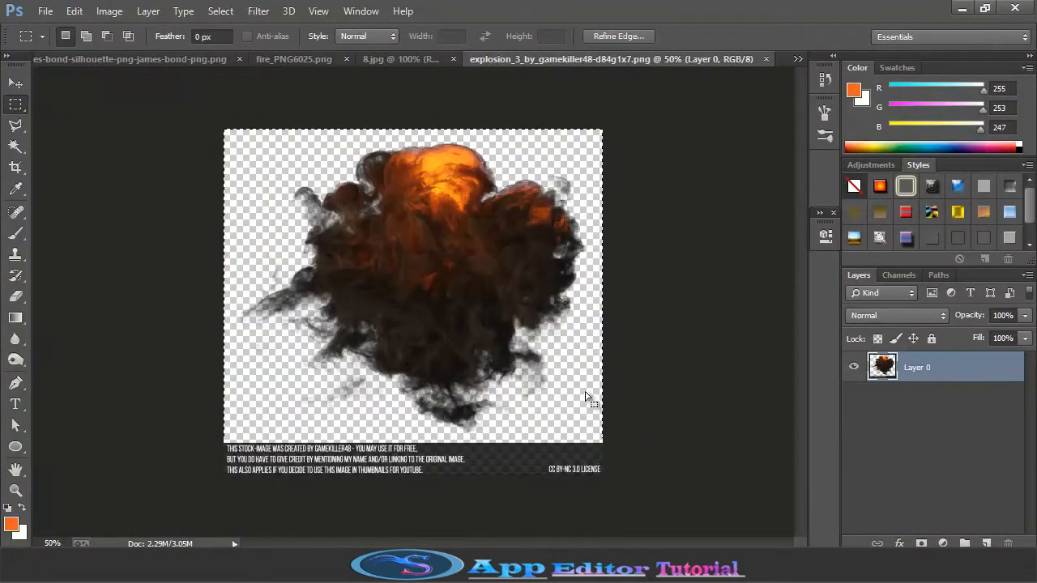
left_click(73, 13)
left_click(136, 99)
left_click(765, 59)
left_click(519, 229)
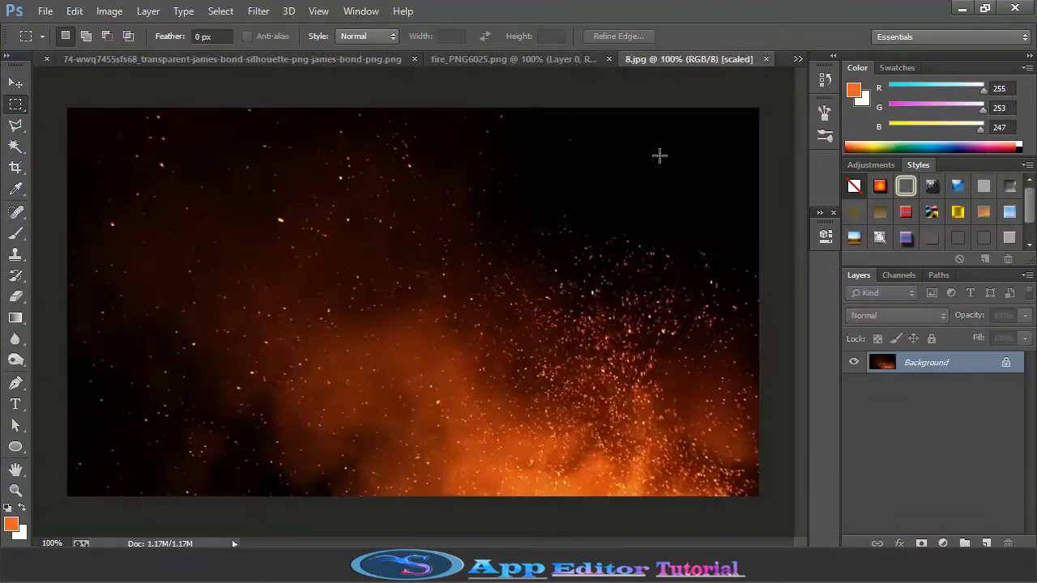
- Paste the explosion into the car composition and place its layer below the car layer
left_click(795, 59)
left_click(709, 82)
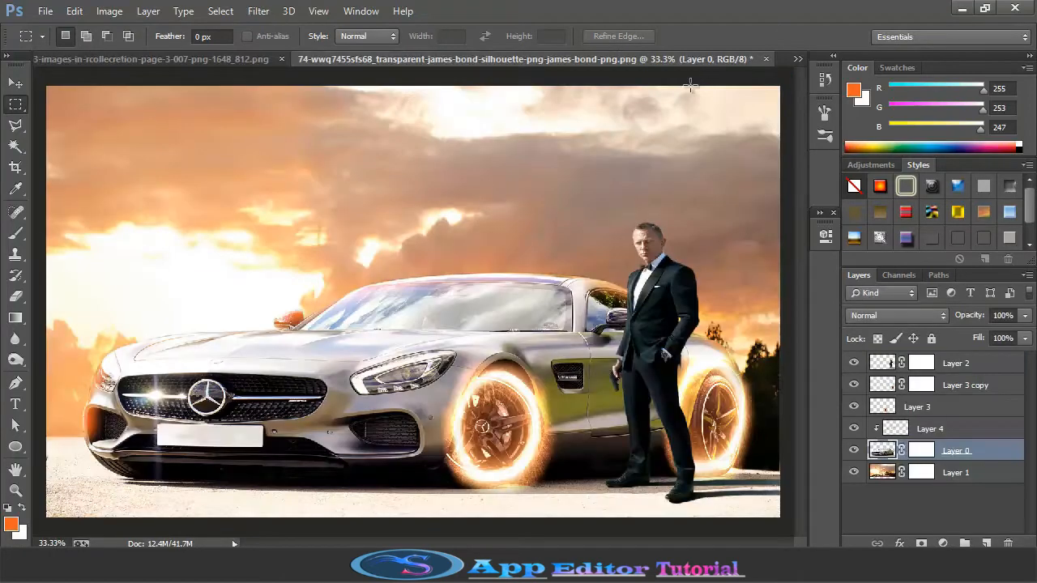
left_click(73, 10)
left_click(132, 146)
key("v")
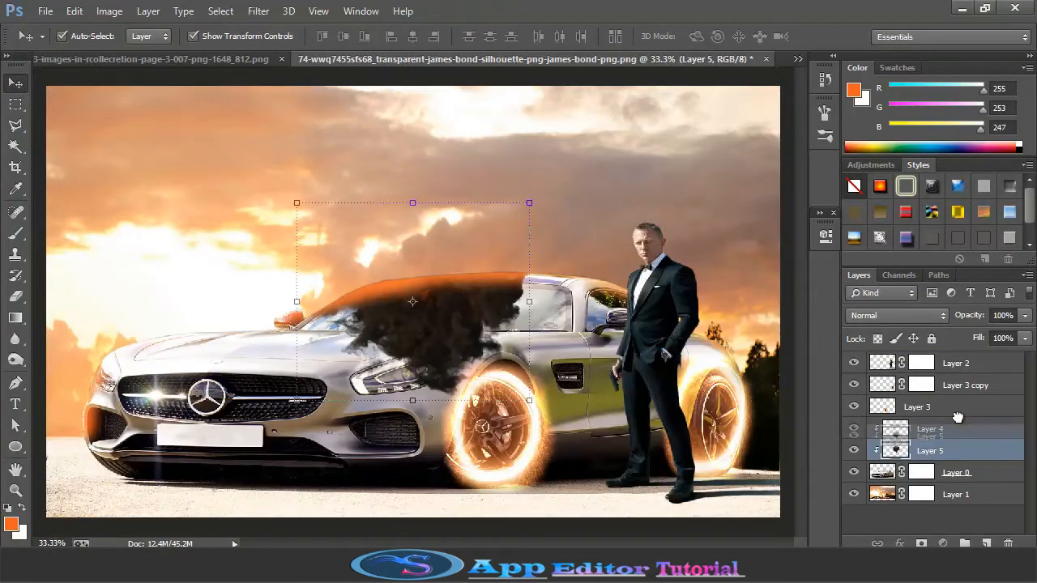
left_click_drag(931, 450, 947, 484)
- Scale the explosion to about 179% width and 194% height and position it behind the man and the car's rear
key("ctrl+t")
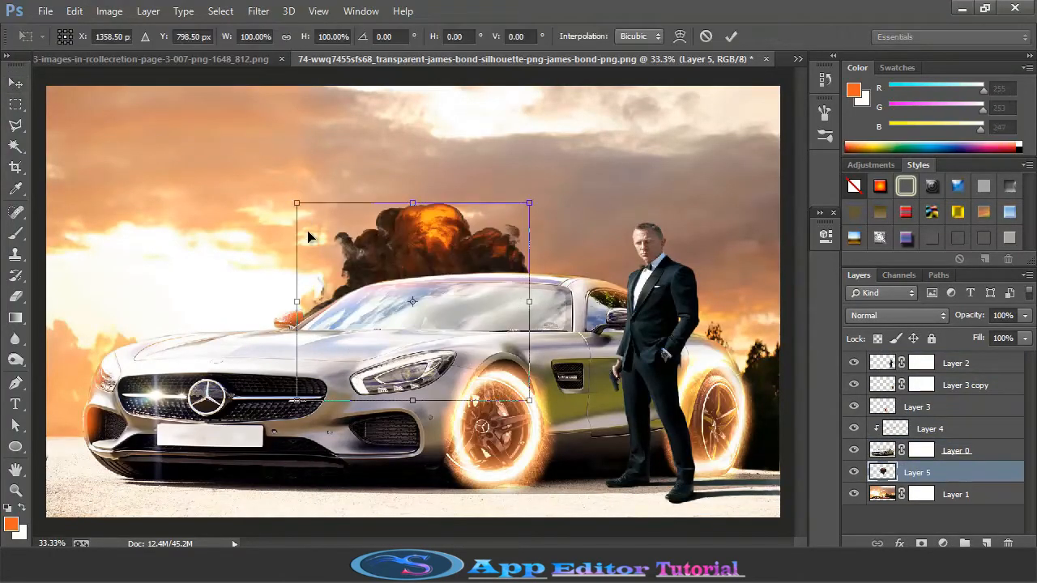
left_click_drag(297, 301, 267, 301)
left_click_drag(529, 301, 657, 301)
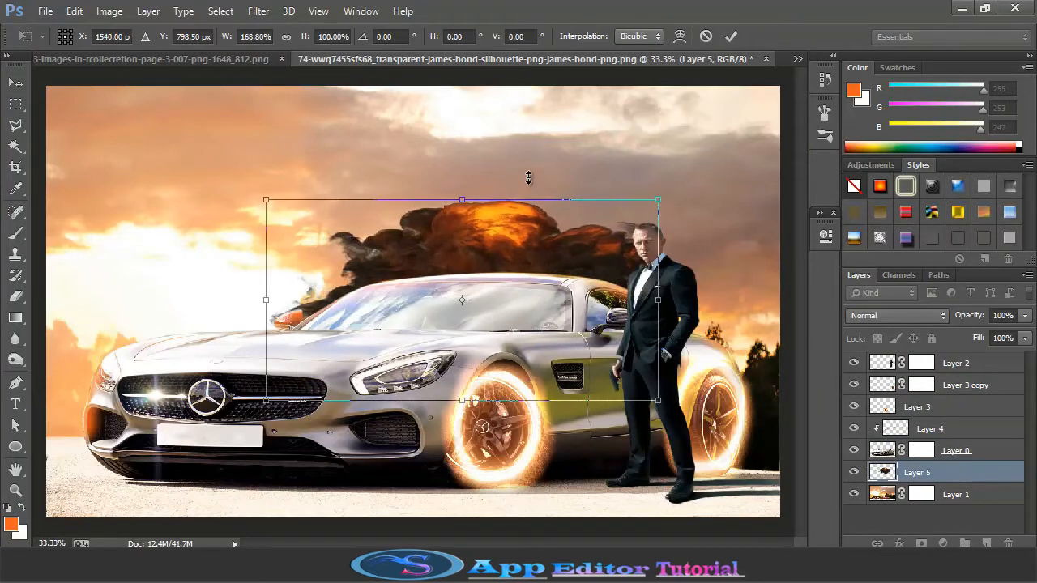
left_click_drag(528, 178, 528, 132)
left_click_drag(558, 250, 669, 253)
left_click_drag(681, 430, 680, 506)
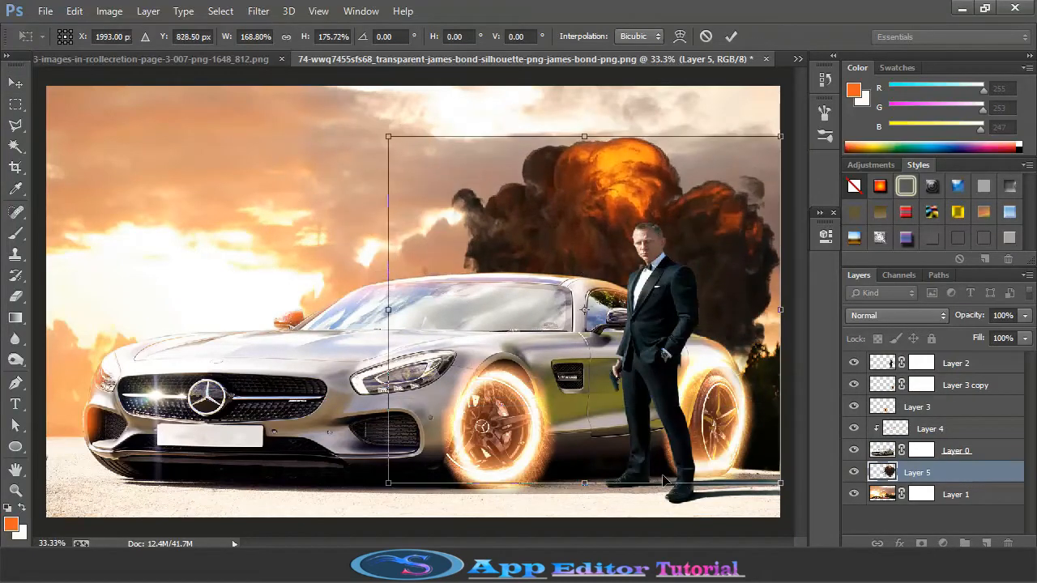
left_click_drag(383, 307, 423, 308)
left_click_drag(573, 256, 620, 270)
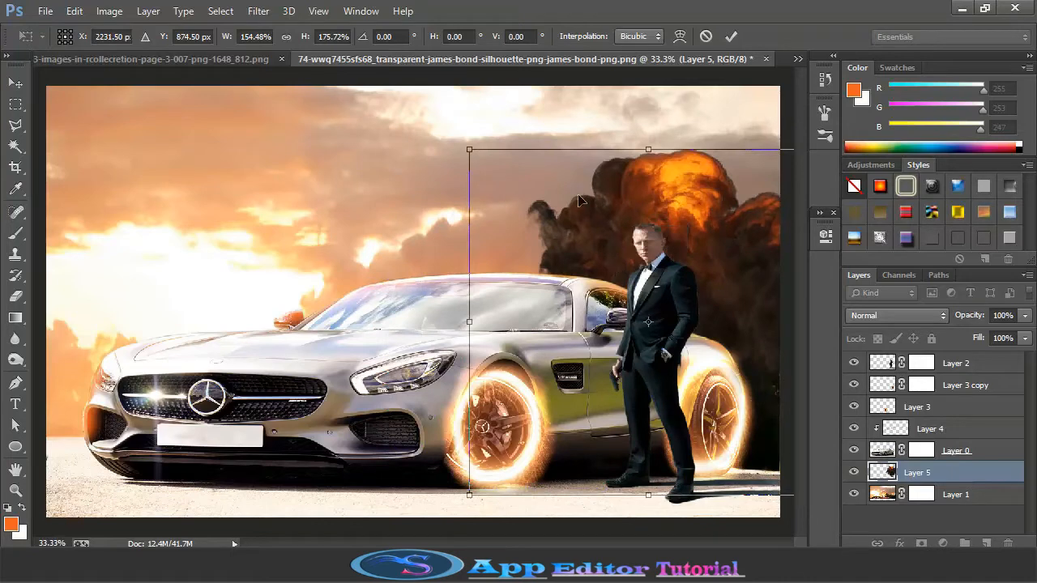
left_click_drag(466, 141, 411, 108)
left_click_drag(750, 268, 731, 277)
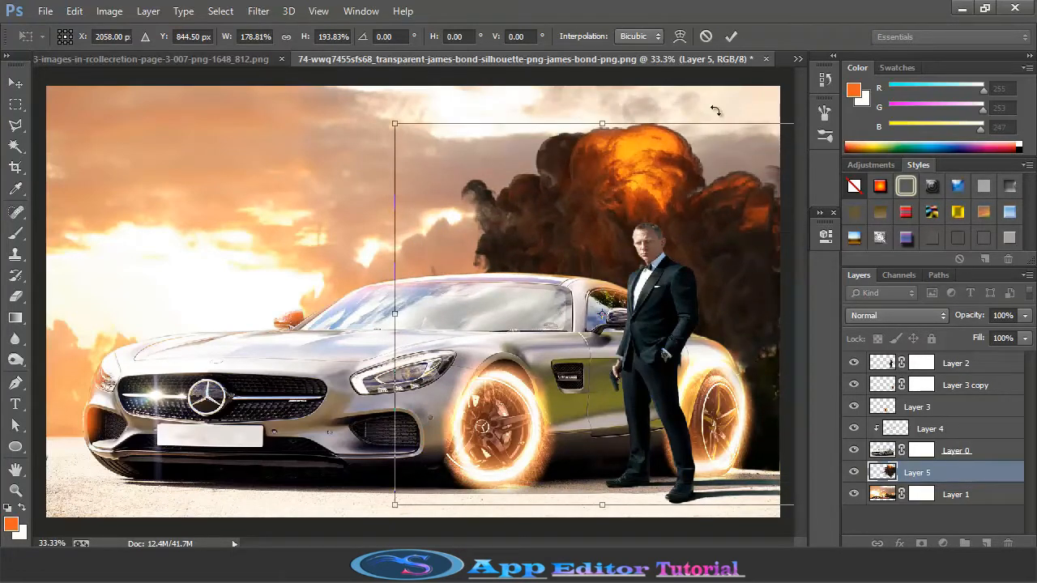
left_click(731, 35)
- Add a new layer clipped to the man's layer and load the man's outline as a selection
left_click(879, 368)
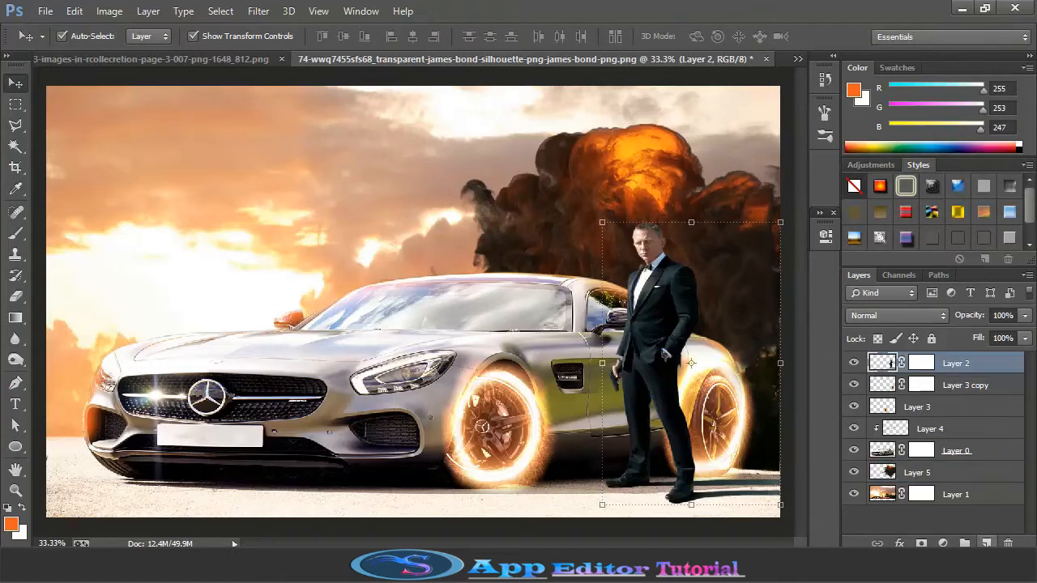
key("ctrl+shift+alt+n")
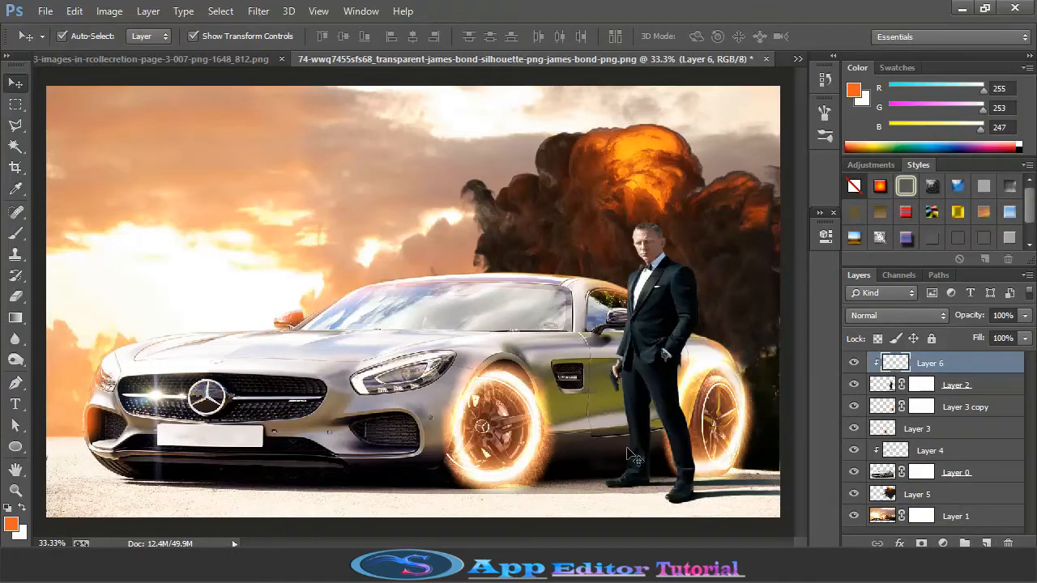
key("ctrl+plus")
left_click_drag(588, 541, 631, 541)
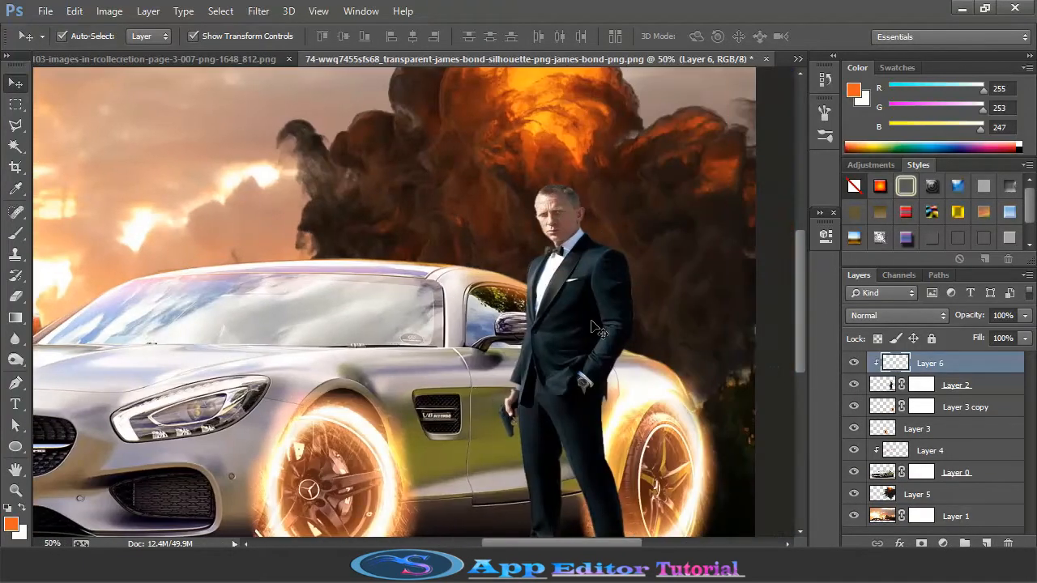
scroll(597, 285, "down", 1)
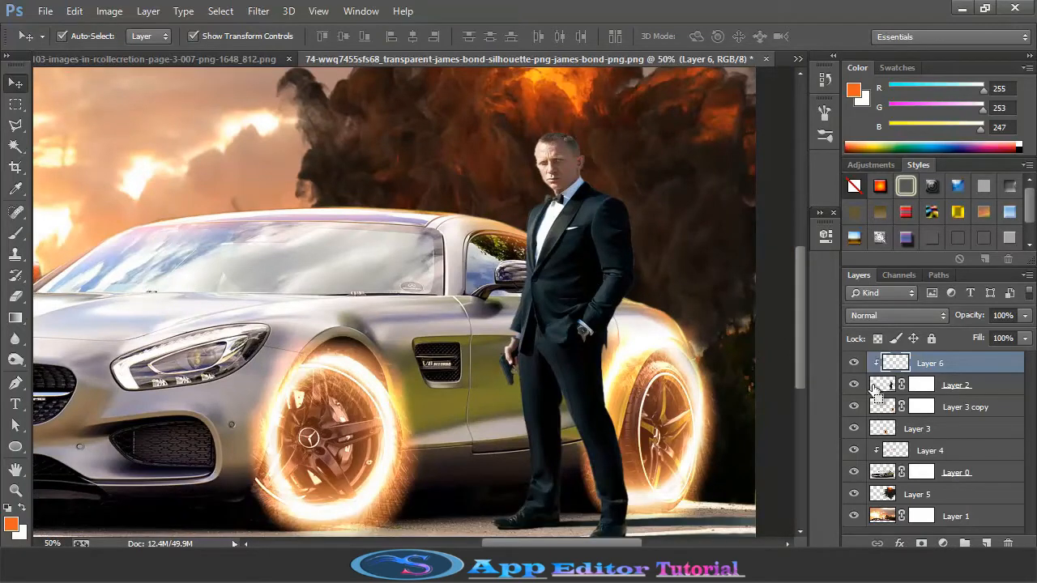
left_click(875, 387)
left_click(865, 386, "ctrl")
- Try painting orange along the man's edges directly on his own layer with a 139 px brush
key("b")
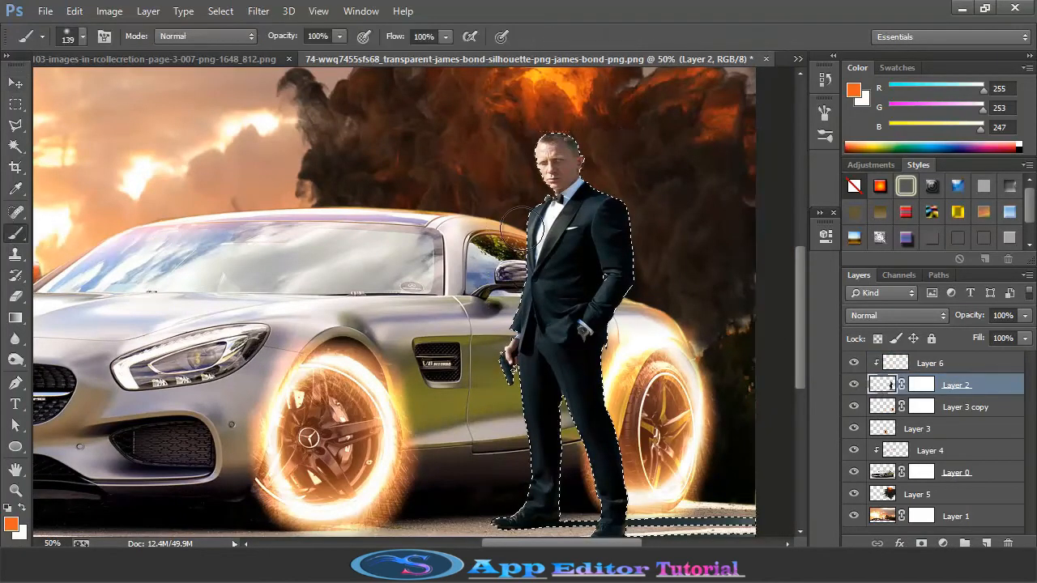
left_click_drag(511, 208, 506, 265)
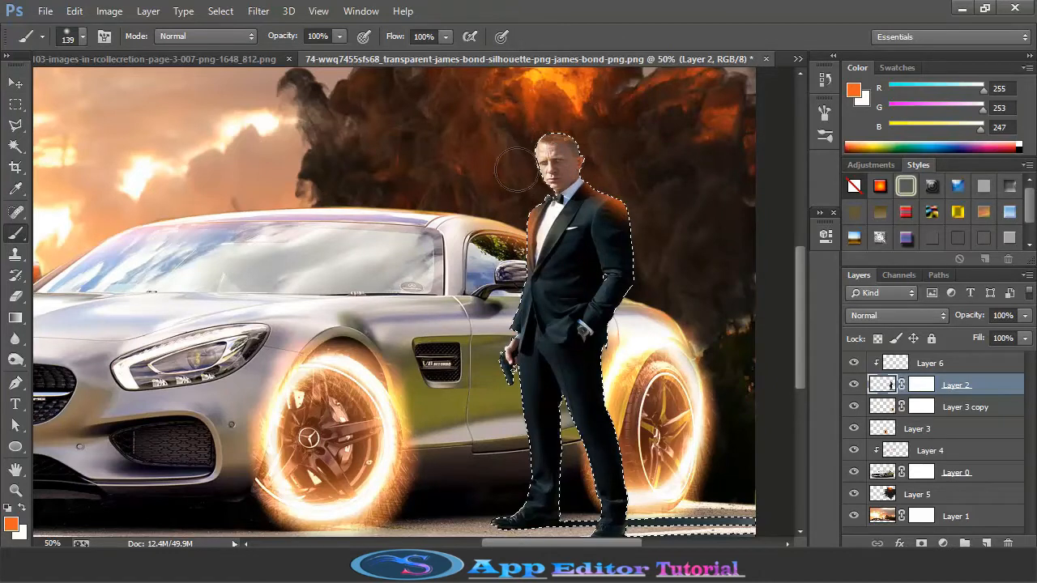
mouse_move(621, 329)
left_mouse_down()
mouse_move(625, 384)
mouse_move(646, 490)
left_mouse_up()
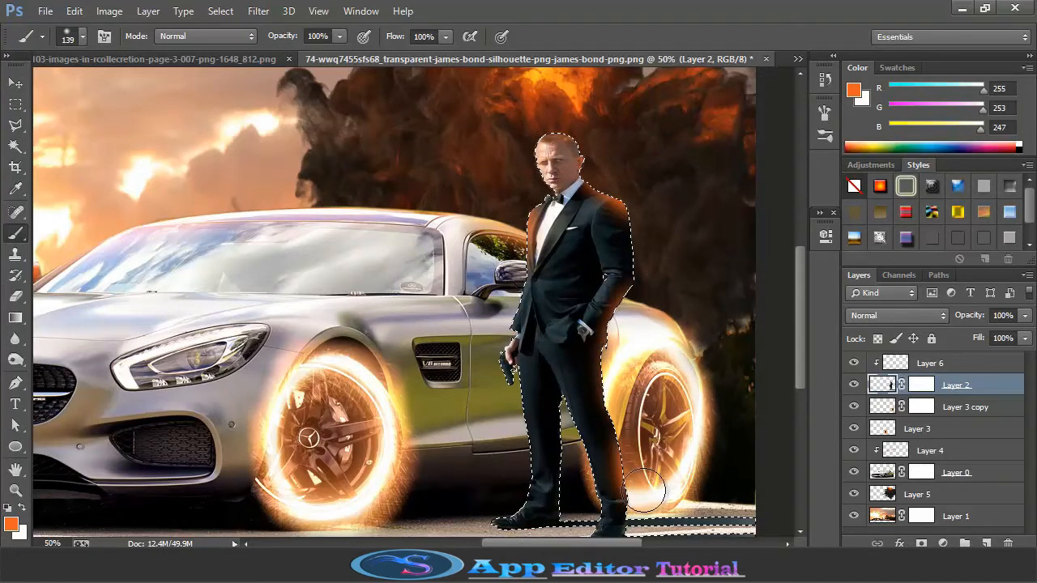
scroll(575, 474, "down", 2)
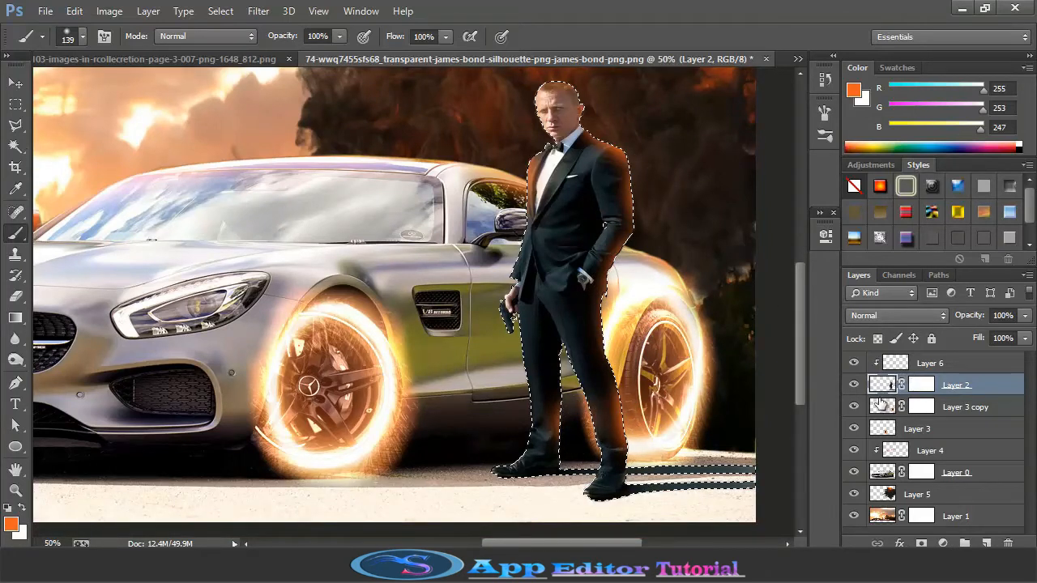
- Undo the orange strokes painted on the man's layer while keeping the selection
key("ctrl+alt+z")
key("ctrl+alt+z")
key("ctrl+alt+z")
key("ctrl+alt+z")
key("ctrl+alt+z")
key("ctrl+alt+z")
key("ctrl+alt+z")
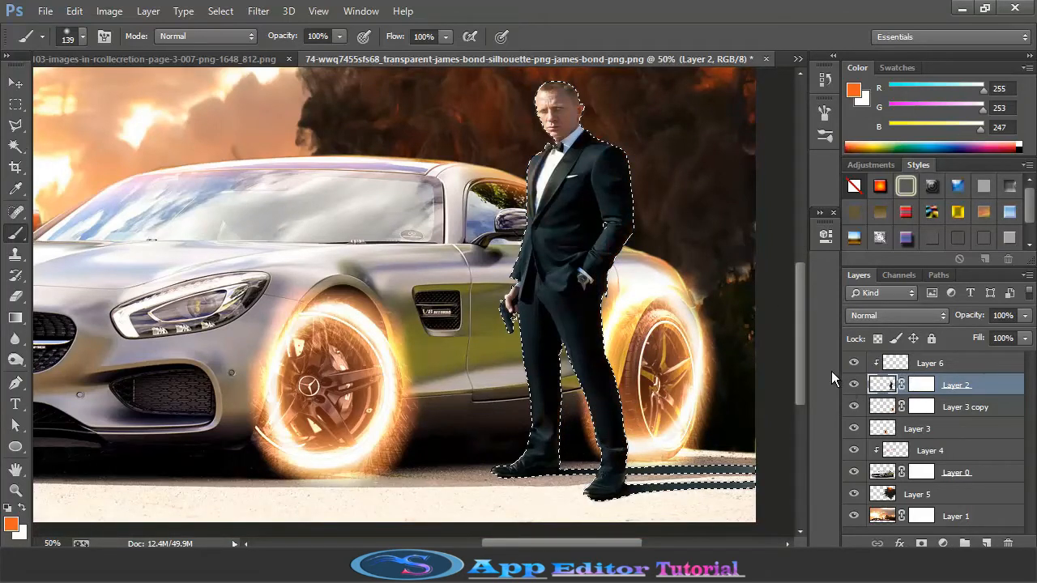
- Sample a bright orange from the explosion's fireball as the background colour
scroll(365, 242, "up", 3)
key("i")
left_click(579, 101)
scroll(574, 120, "up", 1)
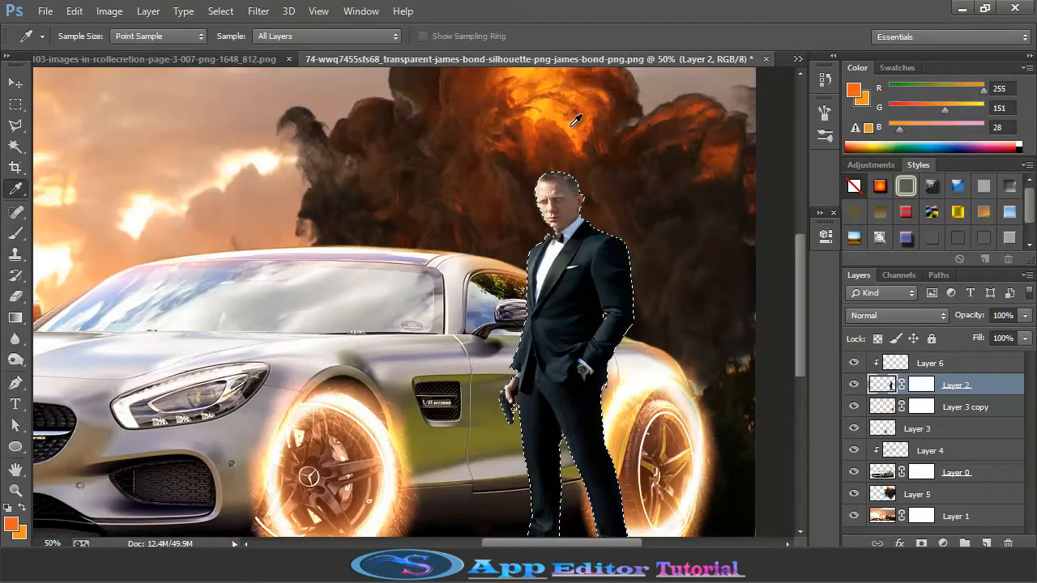
- Paint orange along the man's head, shoulders, arm and legs on the clipped layer and set its blend mode to Screen
left_click(901, 365)
key("b")
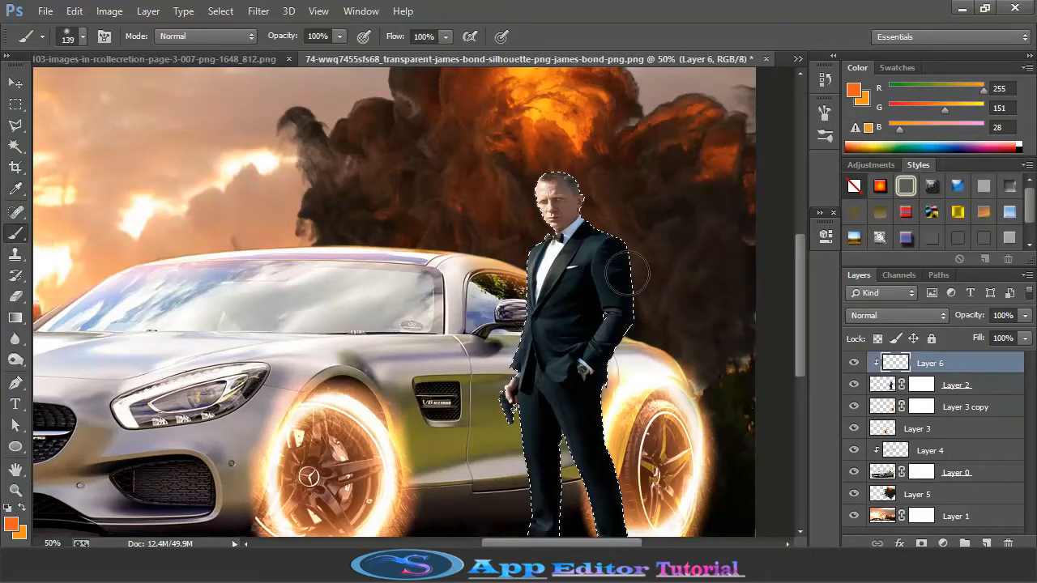
left_click_drag(649, 256, 622, 215)
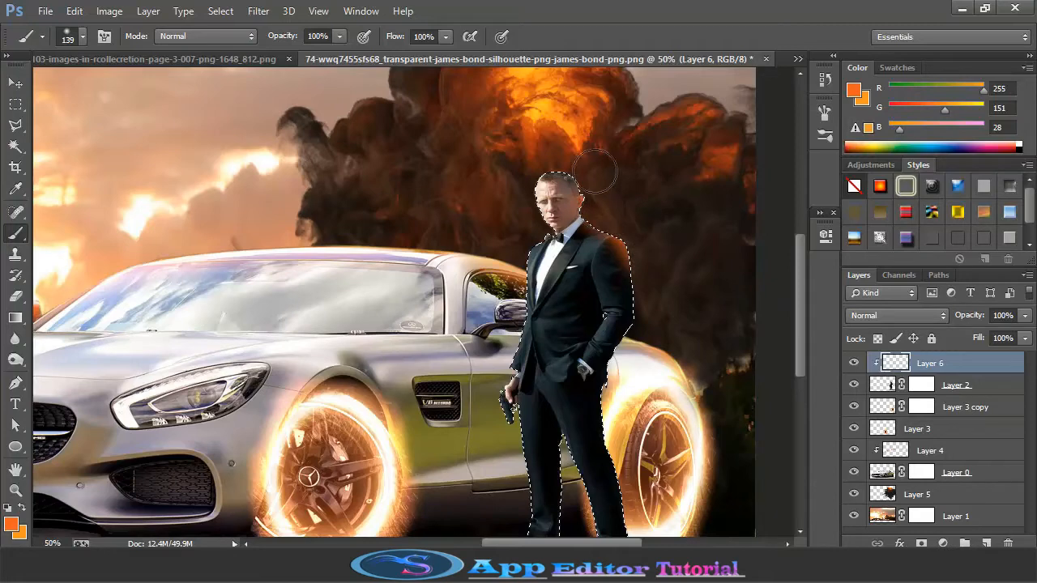
left_click_drag(529, 240, 502, 313)
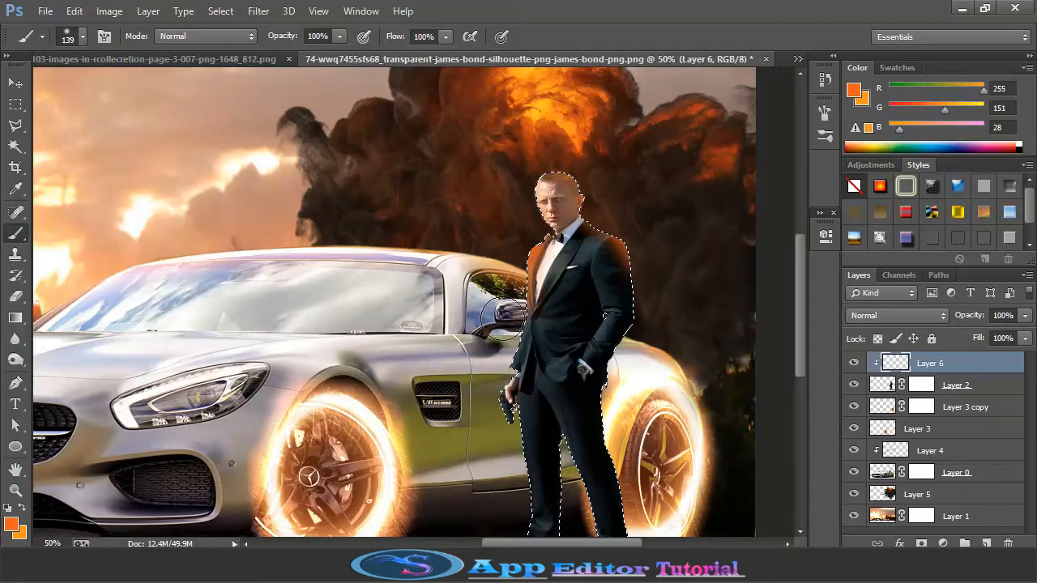
mouse_move(653, 311)
left_mouse_down()
mouse_move(617, 413)
mouse_move(636, 469)
left_mouse_up()
scroll(636, 470, "down", 2)
mouse_move(644, 405)
left_mouse_down()
mouse_move(632, 454)
mouse_move(583, 445)
left_mouse_up()
left_click(895, 315)
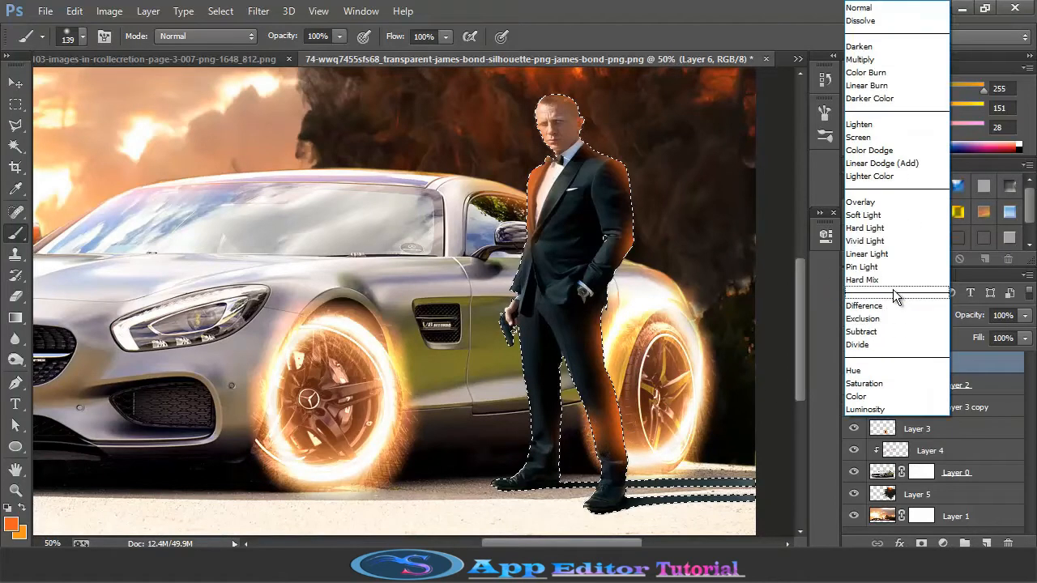
left_click(894, 146)
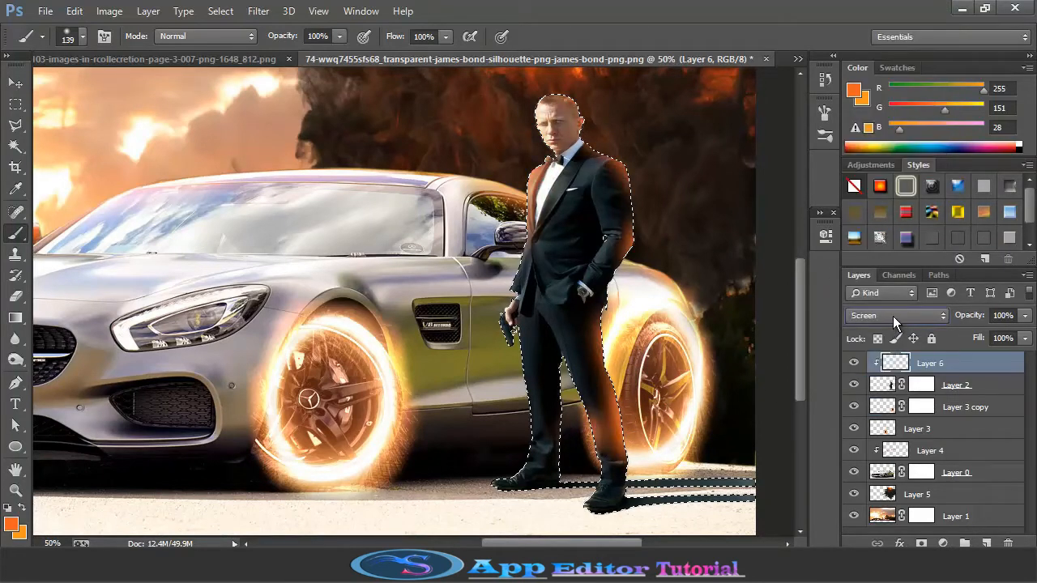
- Try the Normal and Lighter Color blend modes on the orange layer clipped to the man
scroll(892, 315, "up", 8)
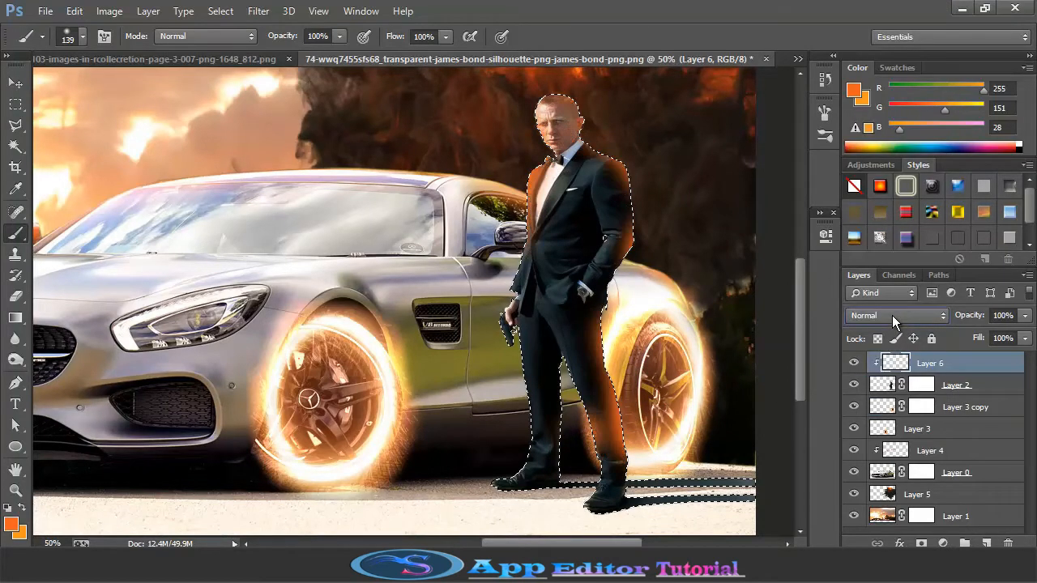
left_click(891, 315)
left_click(883, 220)
scroll(878, 315, "up", 1)
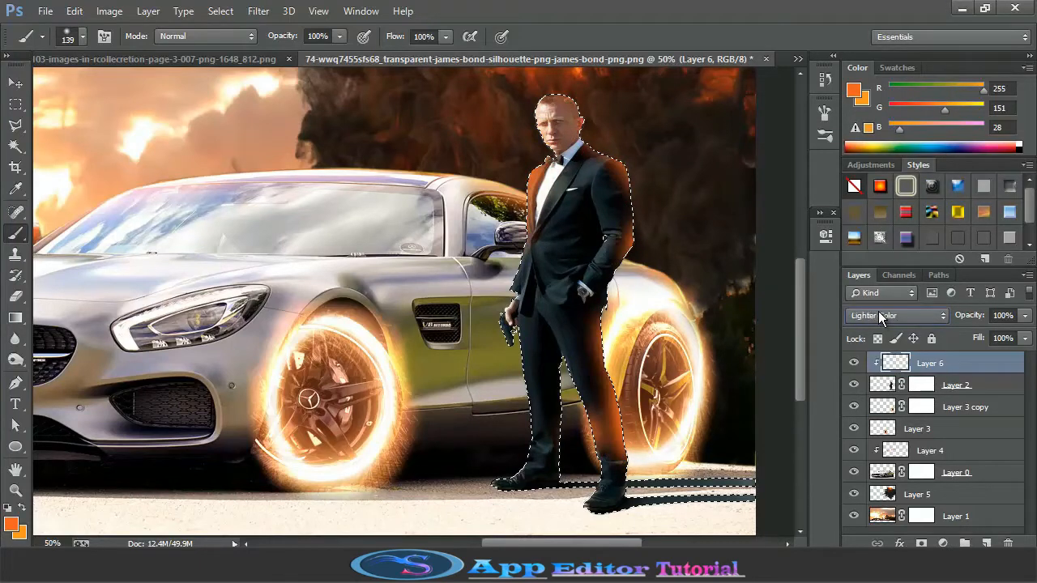
- Compare Hard Light, Vivid Light and other blend modes on the clipped orange layer and set it to Exclusion
key("ctrl+plus")
key("ctrl+plus")
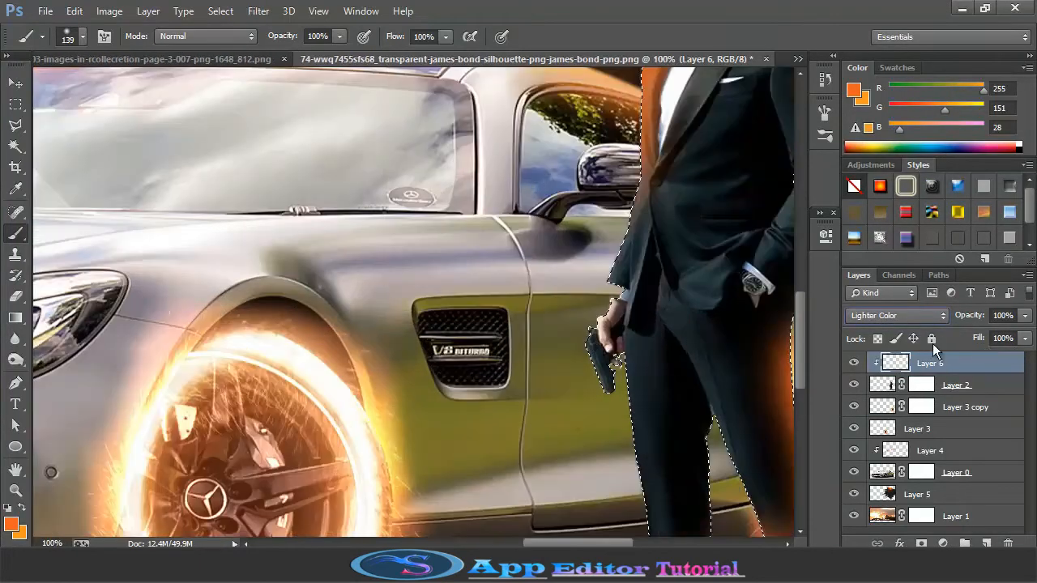
scroll(796, 344, "up", 10)
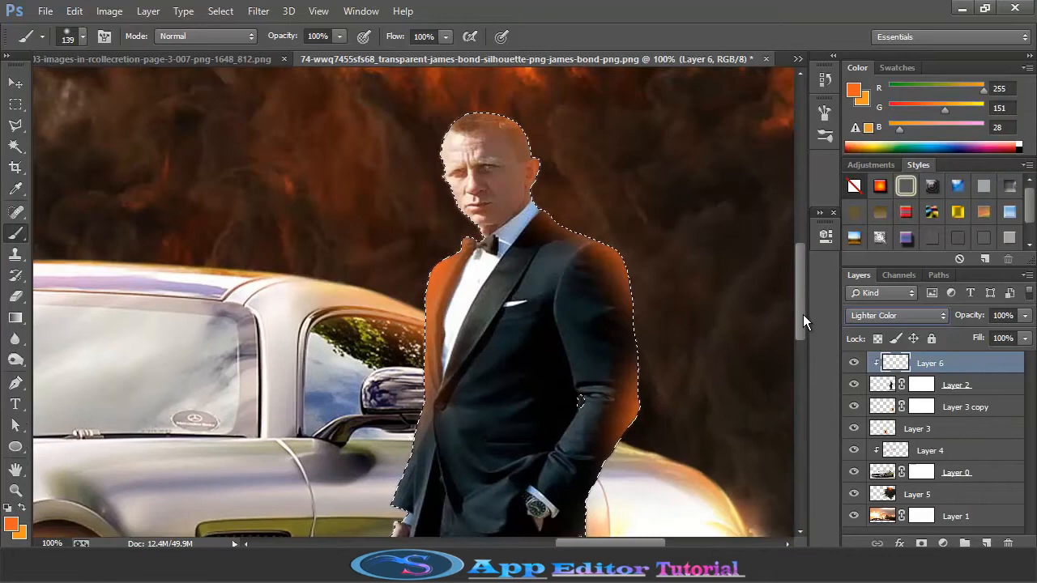
left_click(891, 315)
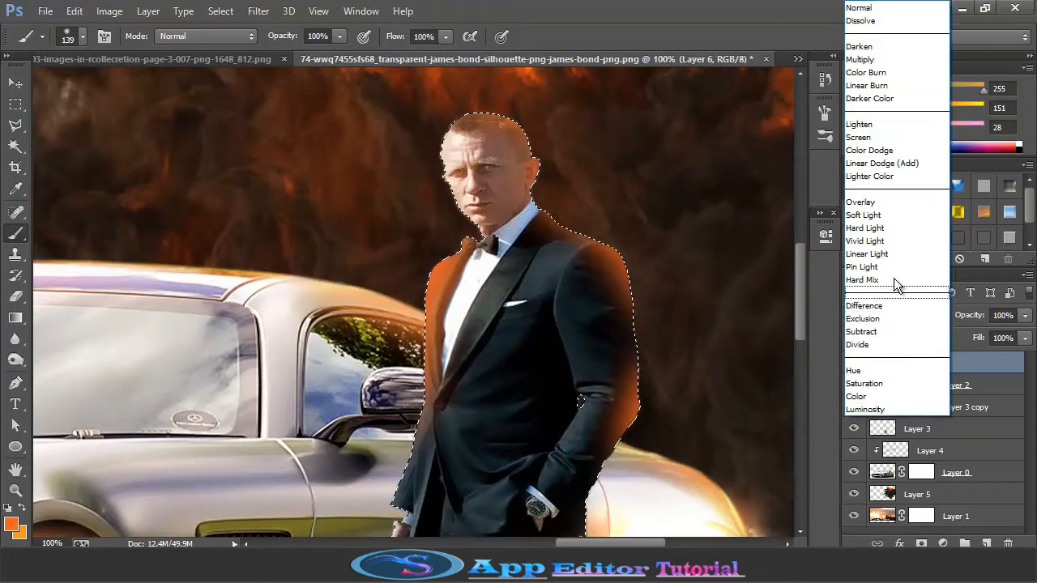
left_click(893, 278)
scroll(885, 315, "down", 2)
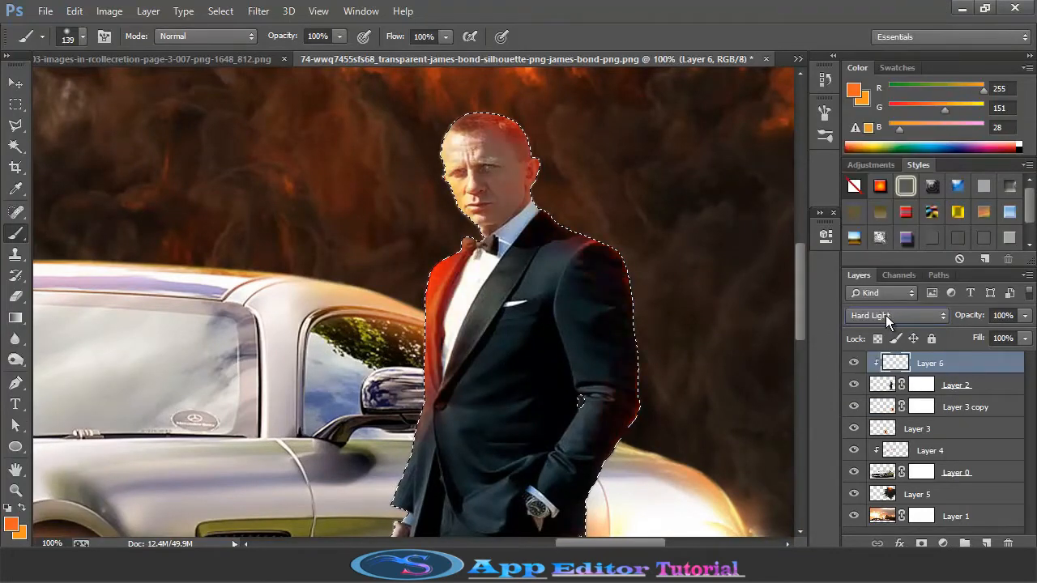
left_click(885, 313)
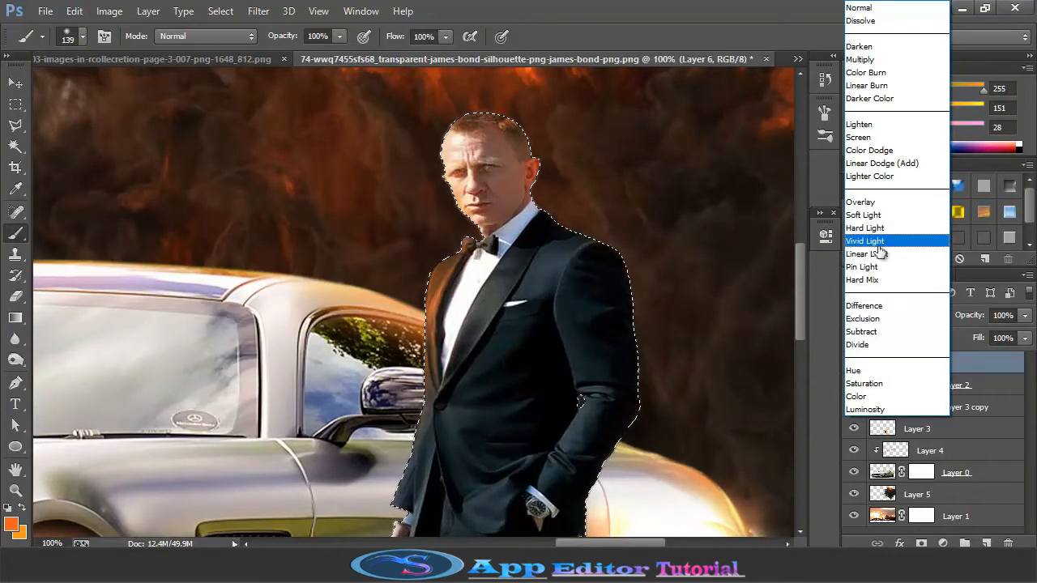
left_click(876, 241)
left_click(887, 316)
left_click(885, 409)
scroll(878, 316, "up", 2)
scroll(878, 316, "up", 4)
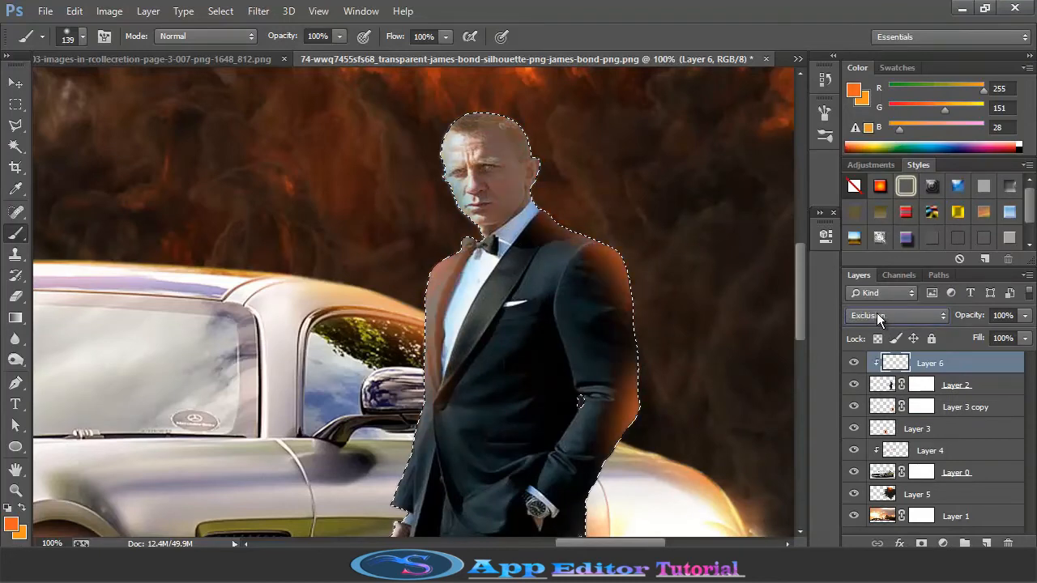
- Lower the clipped orange layer's opacity to 53% and try a reduced fill
left_click_drag(1021, 321, 1001, 357)
left_click(944, 316)
left_click(1022, 339)
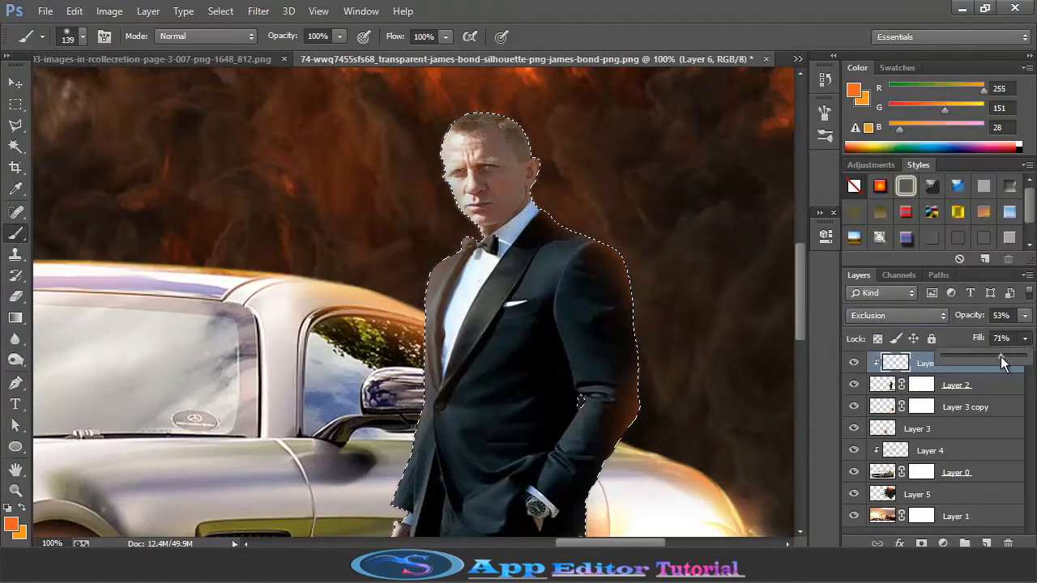
- Darken the man's suit and trousers on his own layer using the Burn tool with a 97 px brush
left_click(871, 383)
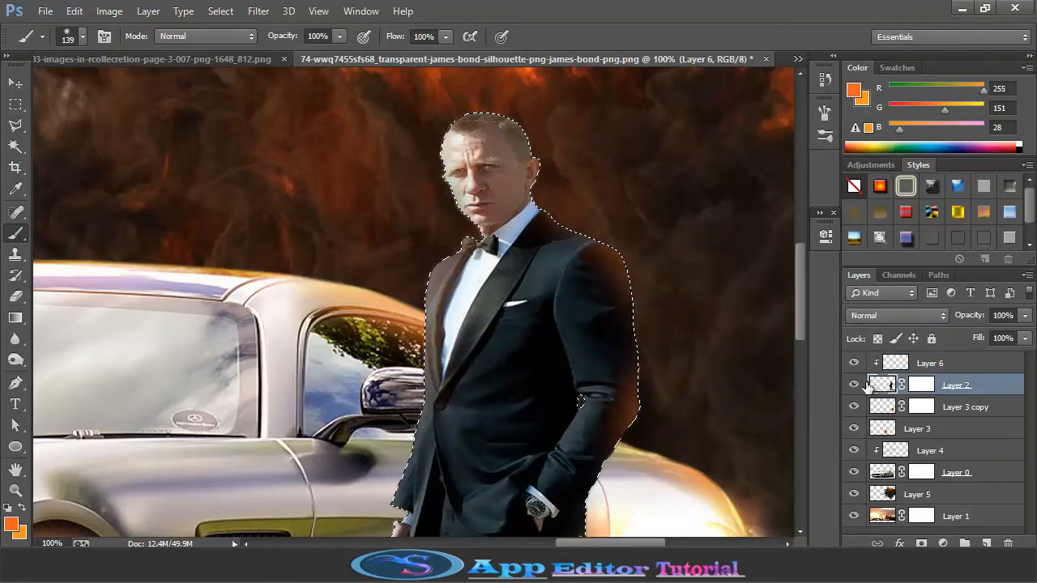
left_click(16, 359)
left_click(82, 36)
left_click(136, 88)
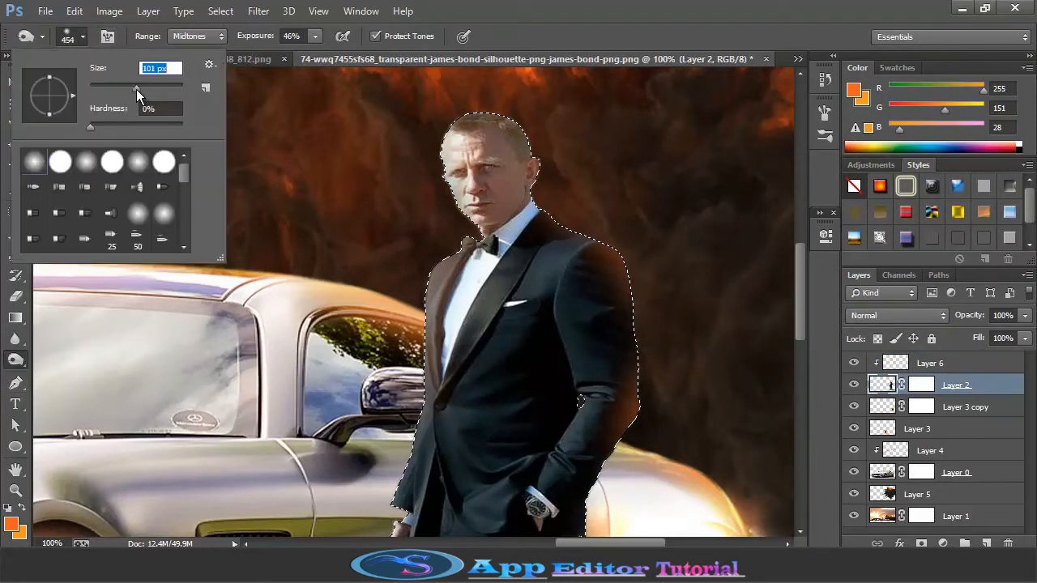
left_click(543, 114)
scroll(552, 328, "down", 3)
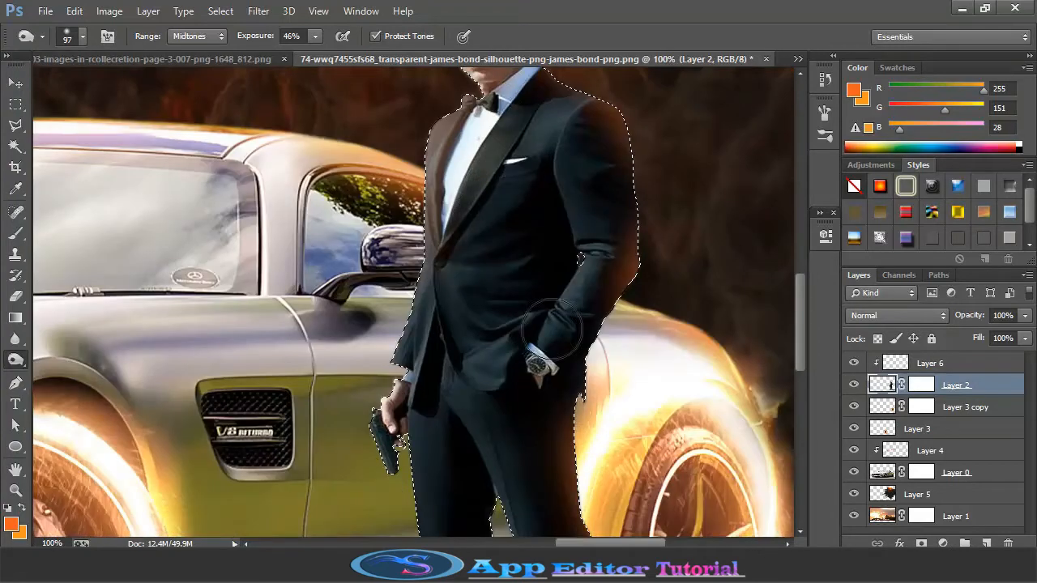
scroll(551, 328, "down", 6)
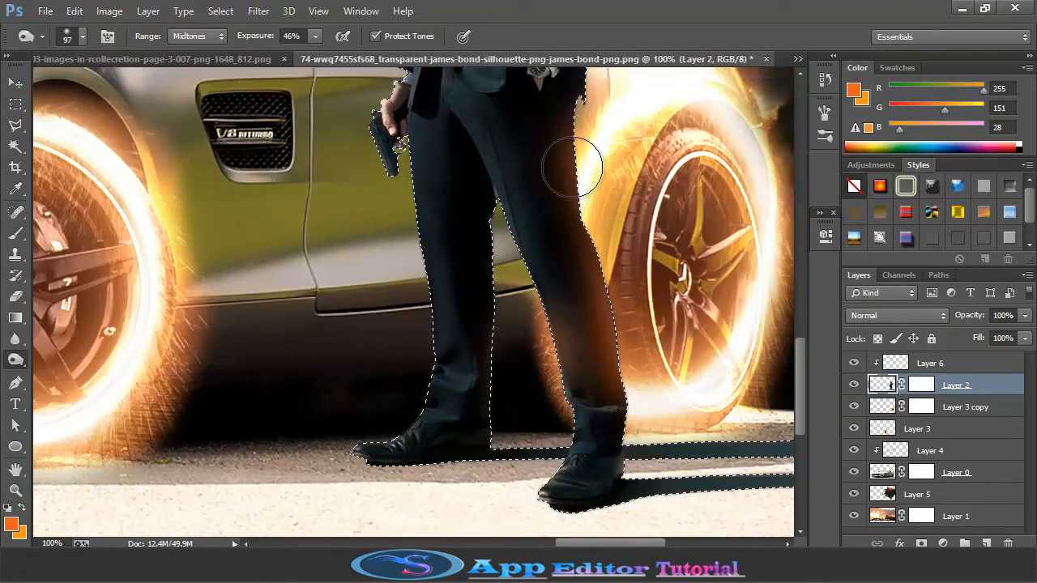
scroll(572, 167, "up", 8)
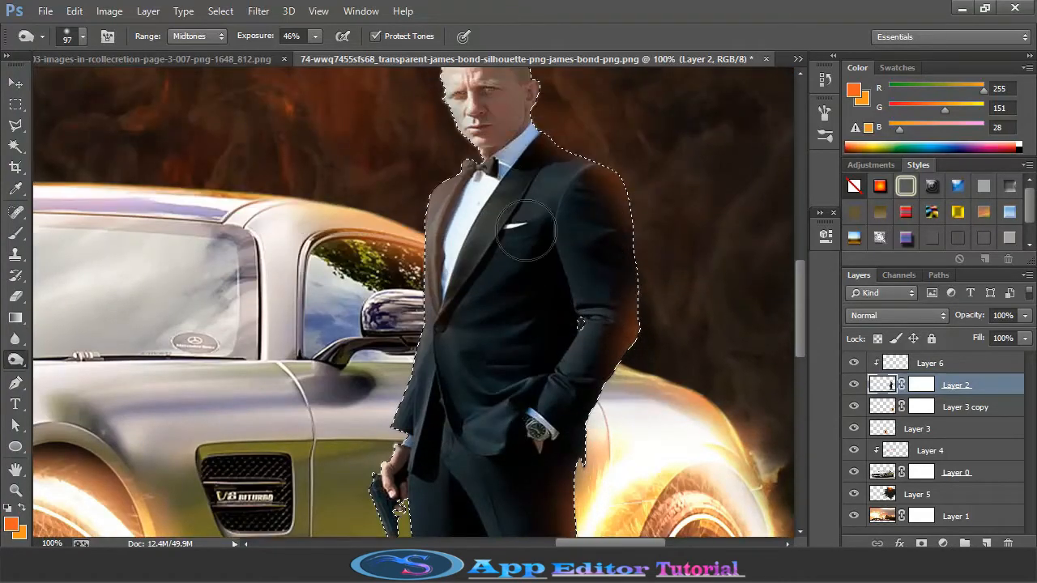
scroll(527, 162, "up", 3)
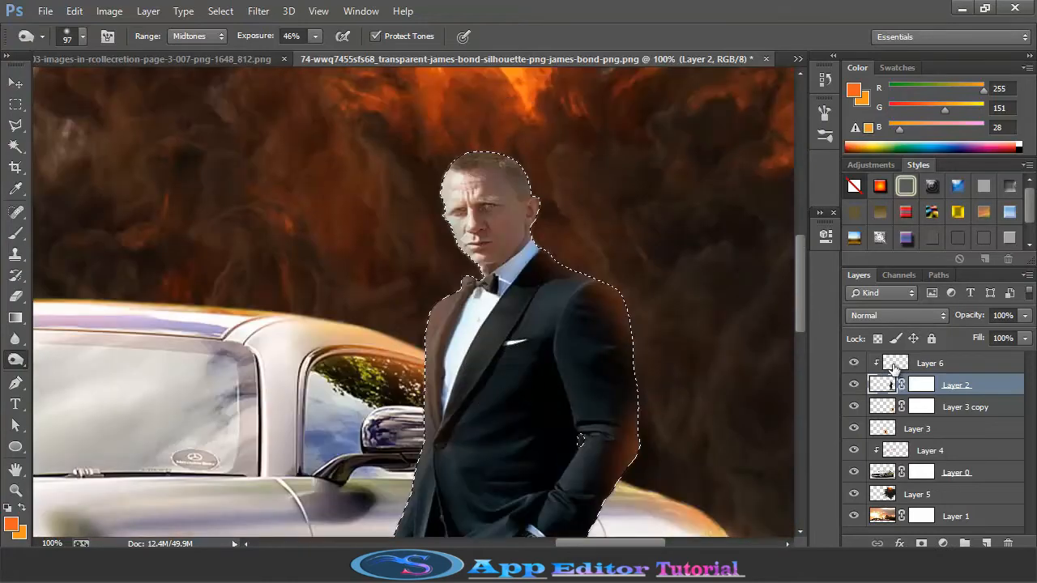
- Make the clipped orange layer active again and clear the selection around the man
left_click(893, 365)
scroll(411, 382, "down", 4)
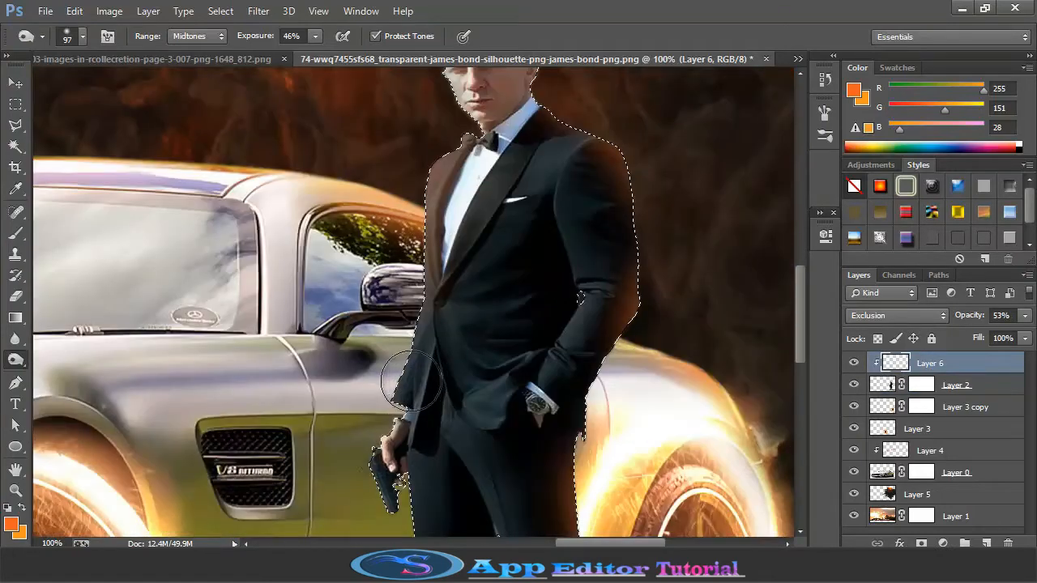
scroll(412, 382, "down", 6)
scroll(557, 401, "up", 5)
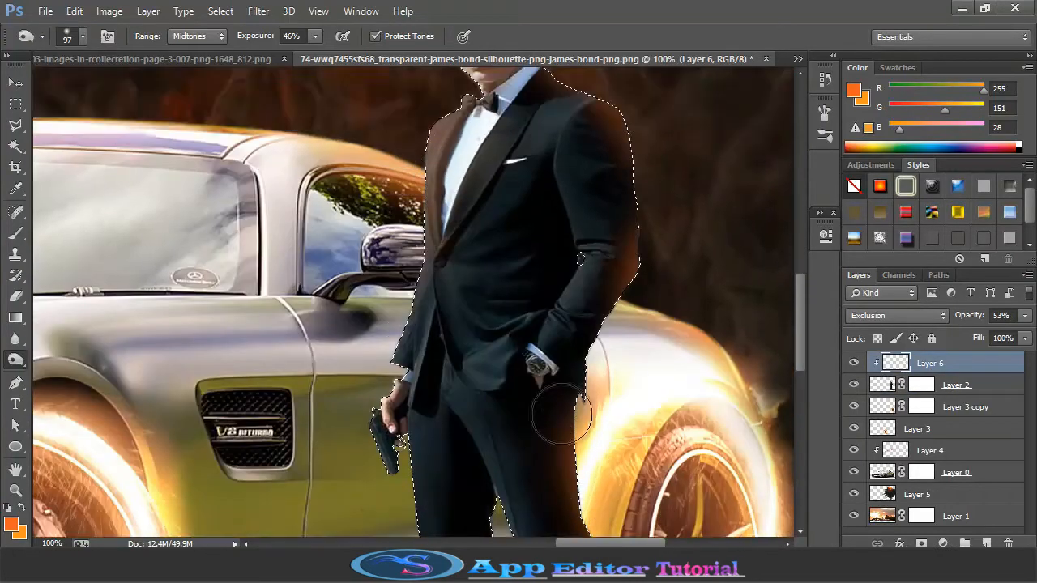
key("l")
key("ctrl+d")
scroll(545, 289, "up", 4)
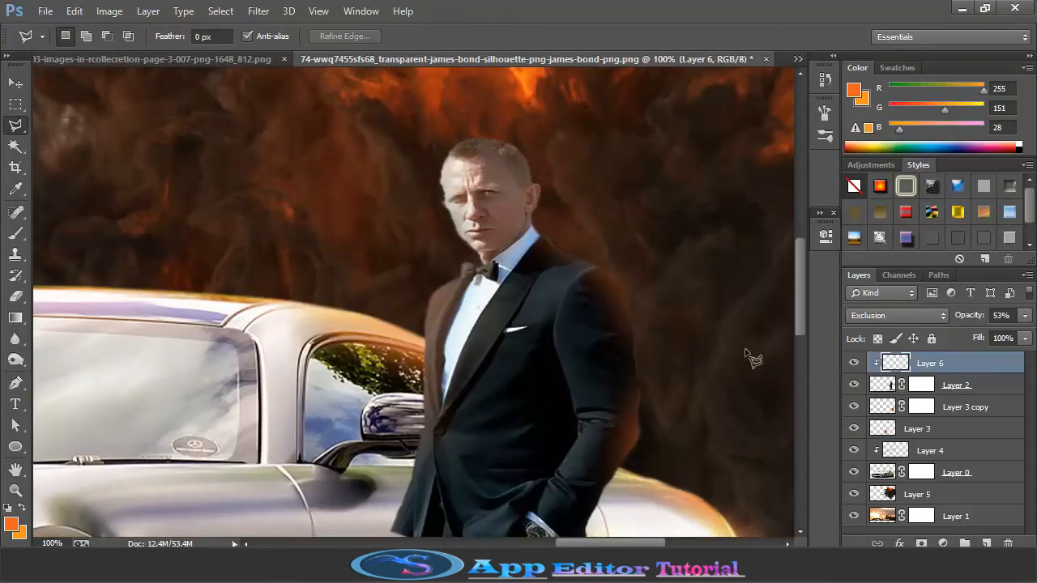
- Apply Hue/Saturation to the clipped orange layer with hue 0, saturation +37 and lightness -12
left_click(121, 15)
mouse_move(173, 50)
left_click(324, 127)
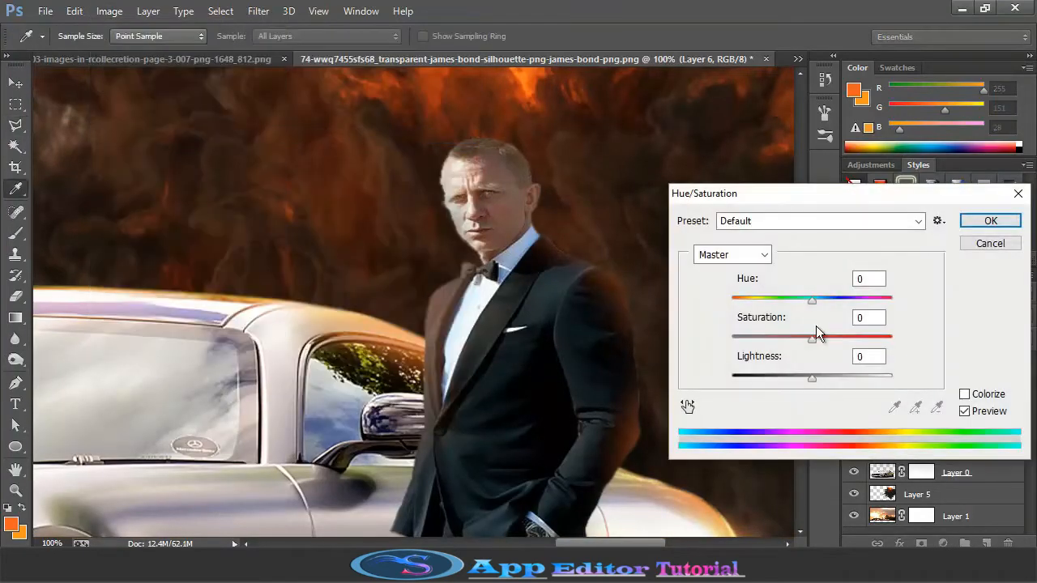
left_click_drag(815, 300, 822, 301)
key("ctrl+minus")
key("ctrl+minus")
left_click_drag(811, 338, 842, 338)
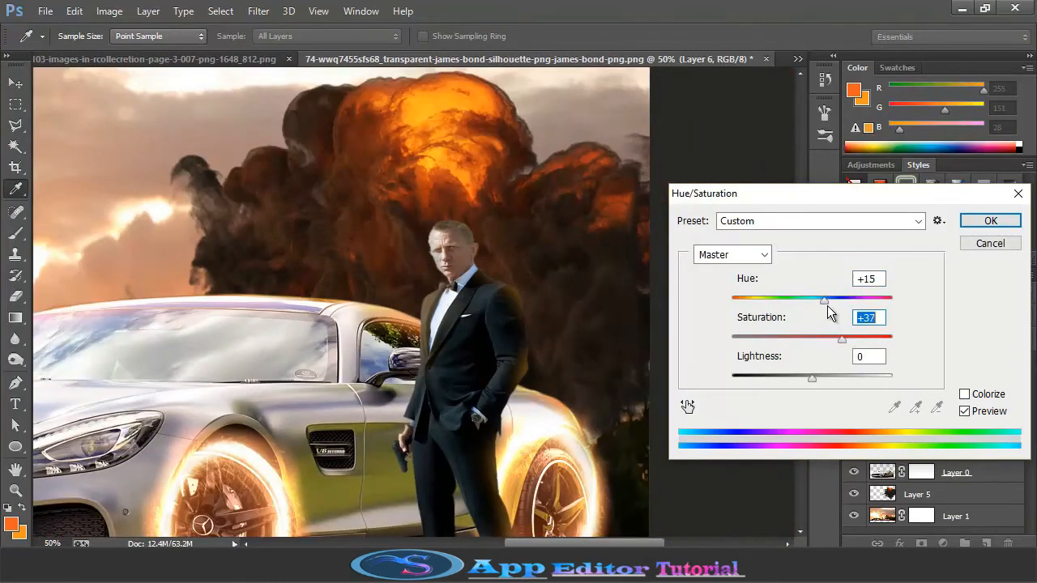
left_click_drag(823, 300, 811, 304)
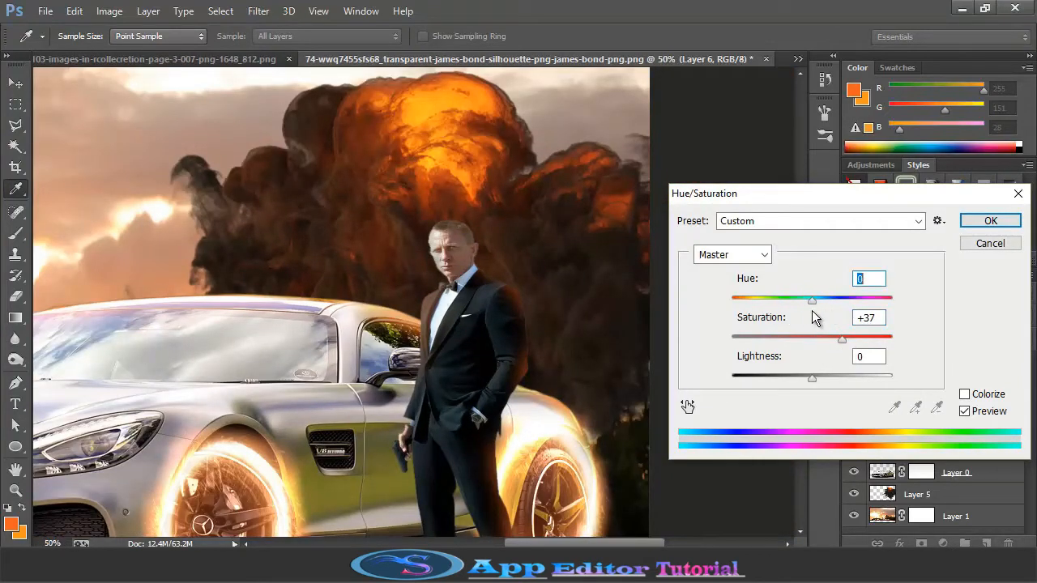
left_click_drag(807, 379, 802, 379)
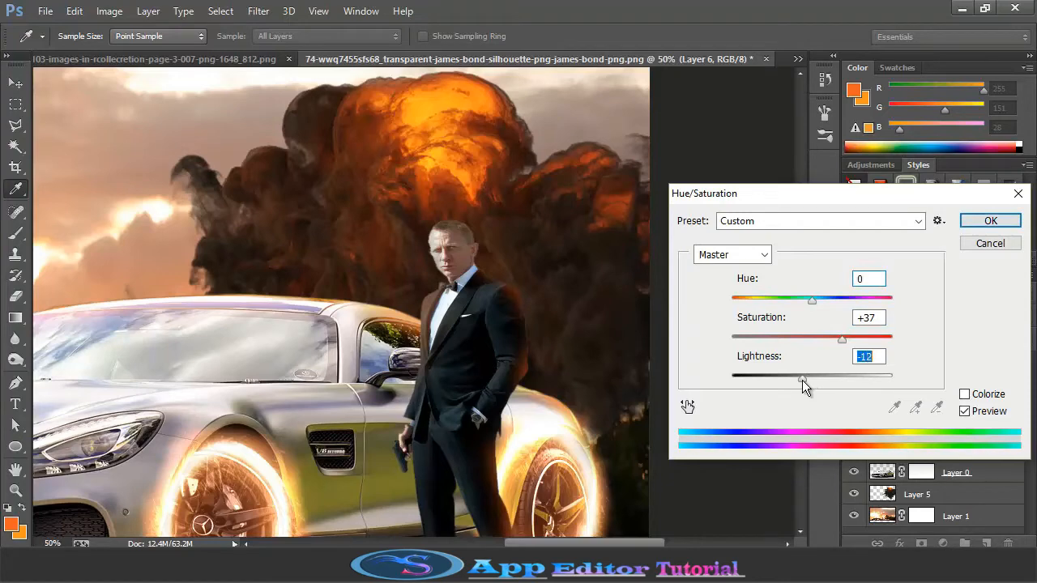
key("Return")
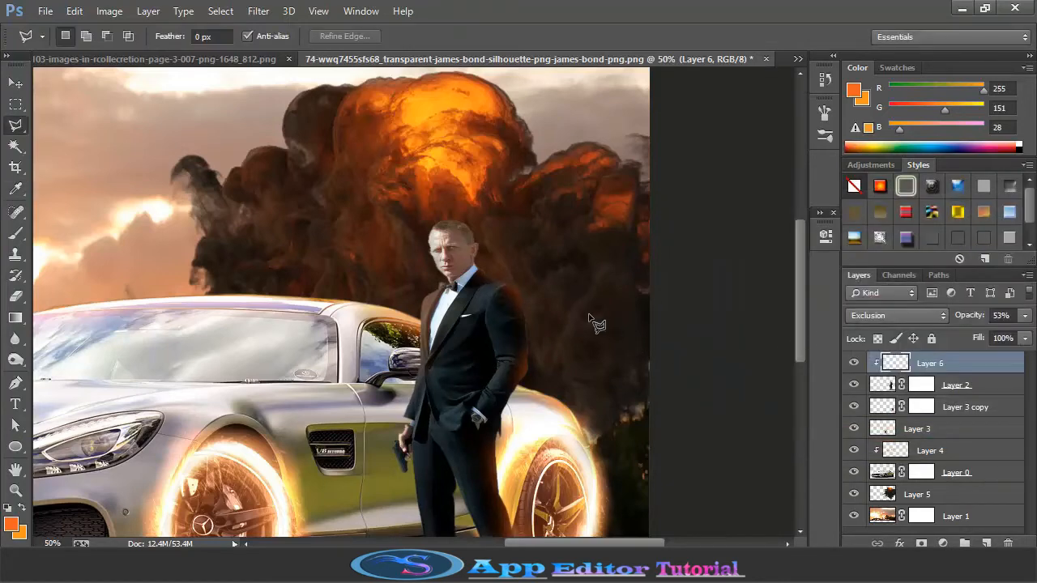
- Burn the road along the car layer's lower edge with a 177 px brush at 69% exposure
key("ctrl+minus")
left_click(885, 483)
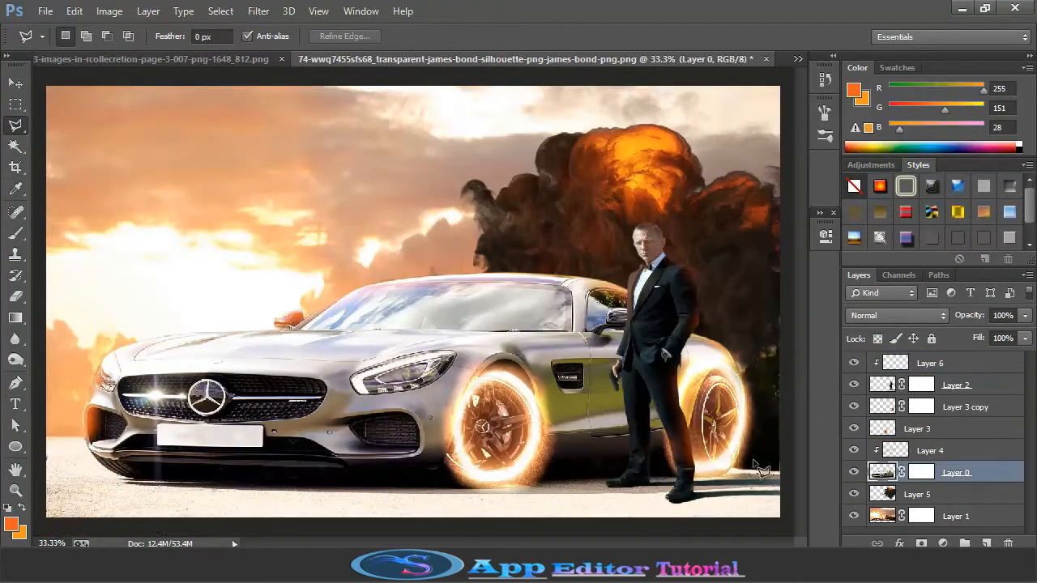
key("o")
left_click(83, 37)
left_click_drag(142, 90, 153, 91)
key("Return")
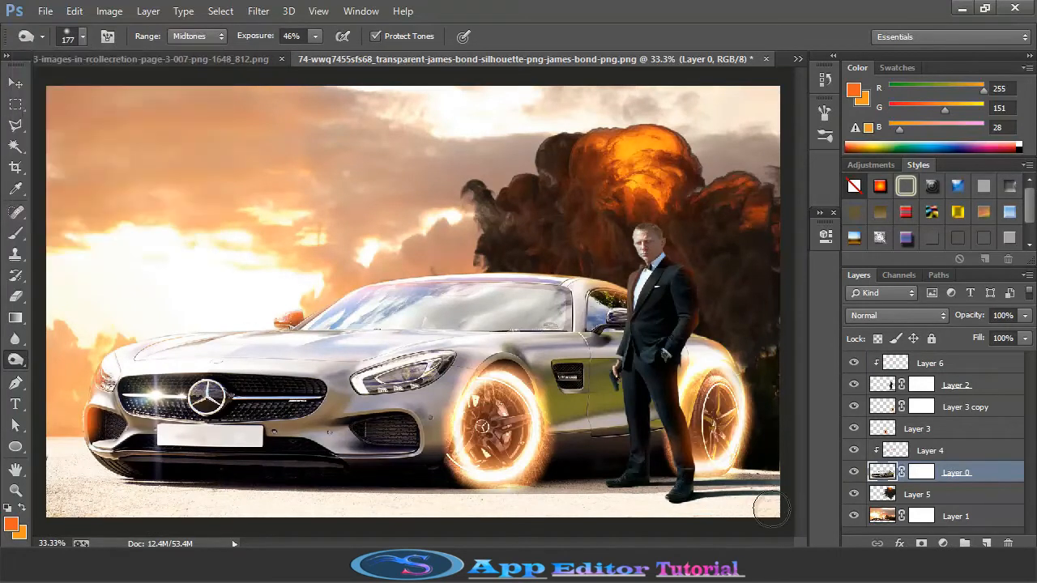
left_click(315, 37)
left_click_drag(317, 57, 336, 57)
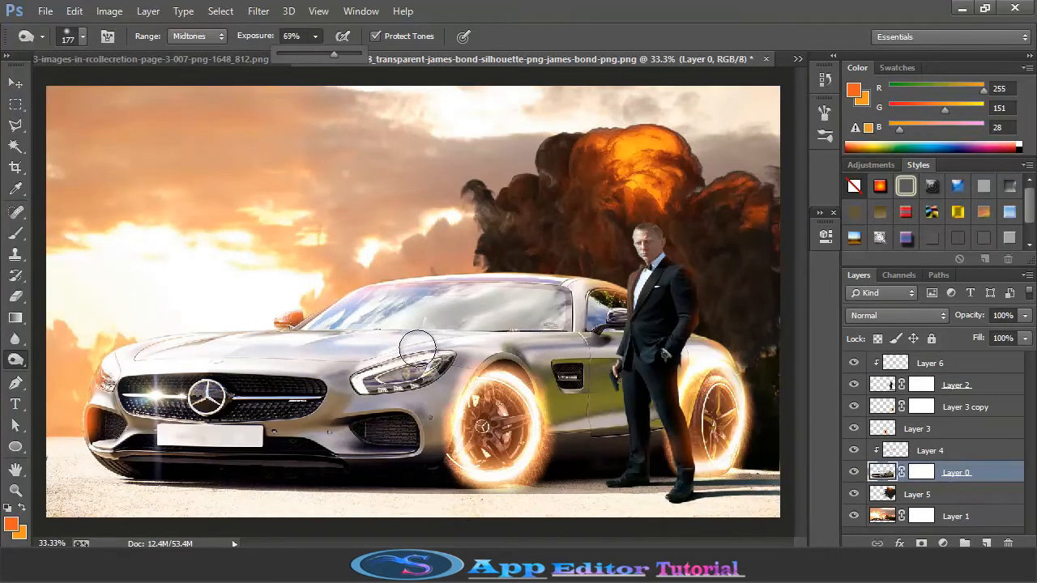
key("Return")
mouse_move(177, 508)
left_mouse_down()
mouse_move(184, 525)
mouse_move(620, 506)
mouse_move(81, 460)
left_mouse_up()
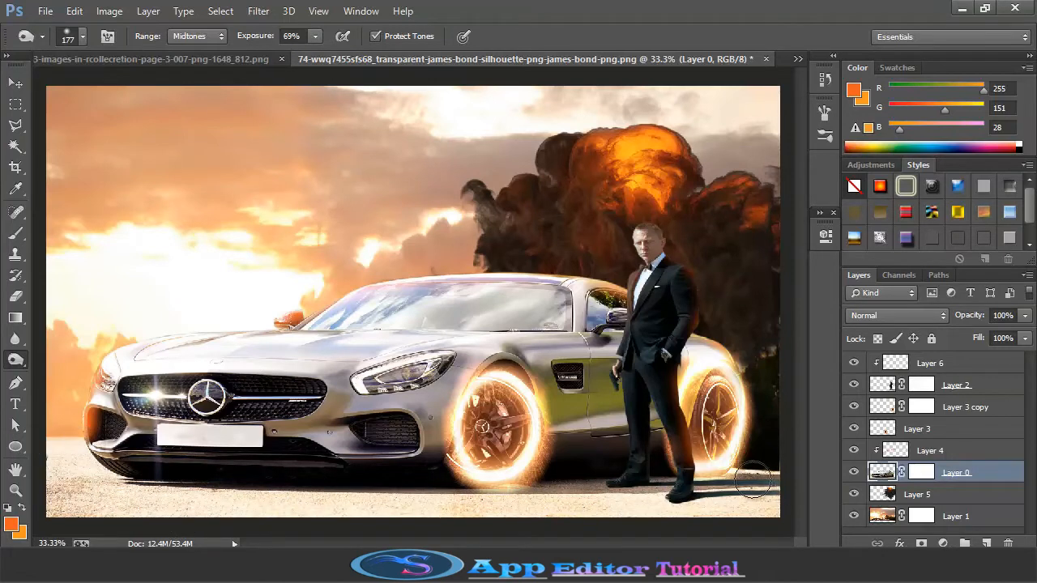
- Bring the flame from fire_PNG6025.png into the composition above the man's layer
left_click(882, 385)
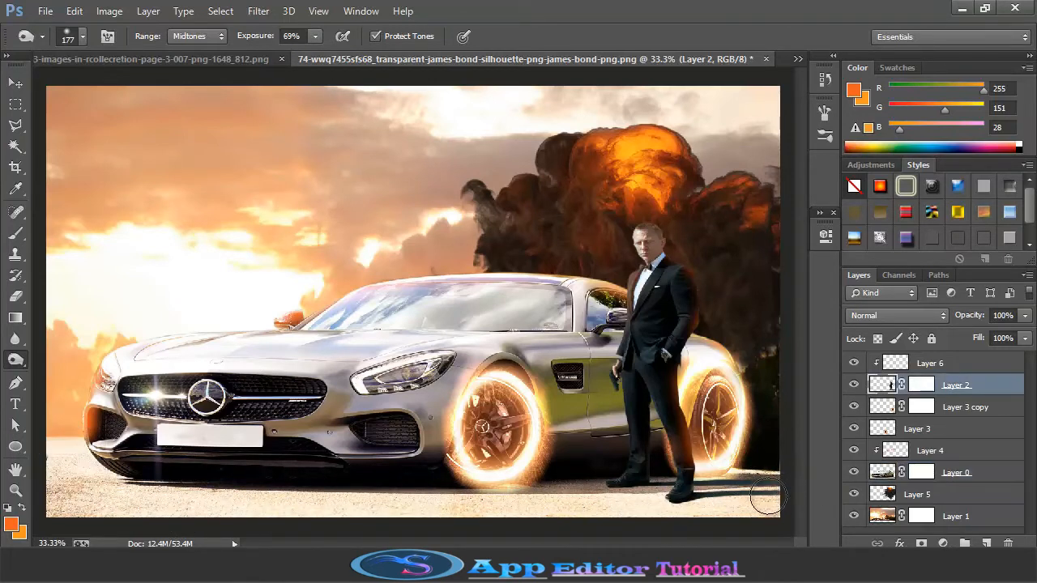
left_click(243, 59)
left_click(797, 59)
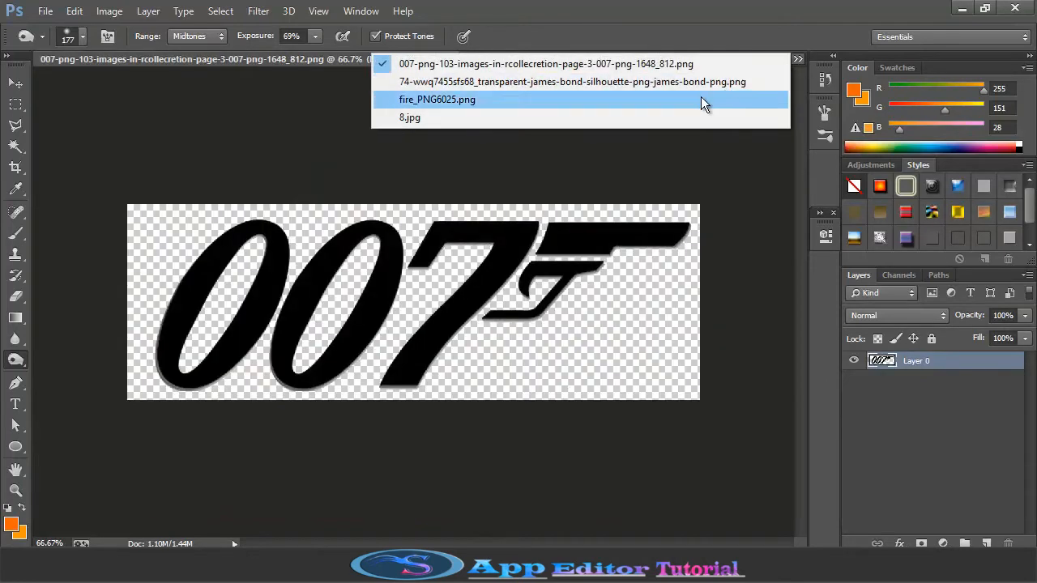
left_click(699, 98)
left_click(17, 85)
left_click_drag(412, 200, 704, 398)
- Move the orange-painted Layer 6 directly above the car layer and scale it to 223.31% width and 67.90% height over the car's side
left_click_drag(924, 363, 925, 483)
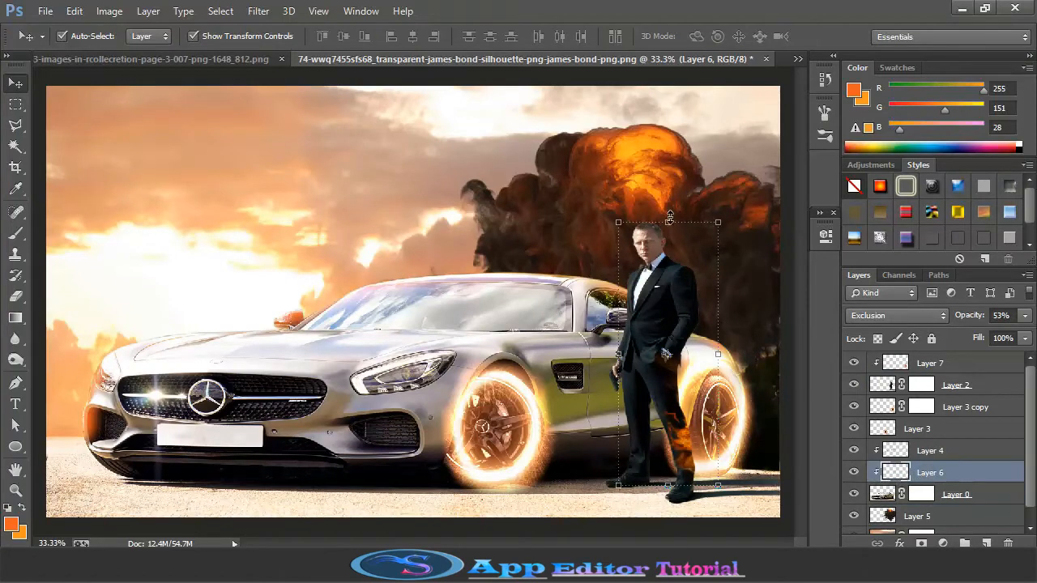
left_click_drag(670, 216, 669, 276)
left_click_drag(718, 384, 769, 384)
left_click_drag(617, 383, 547, 384)
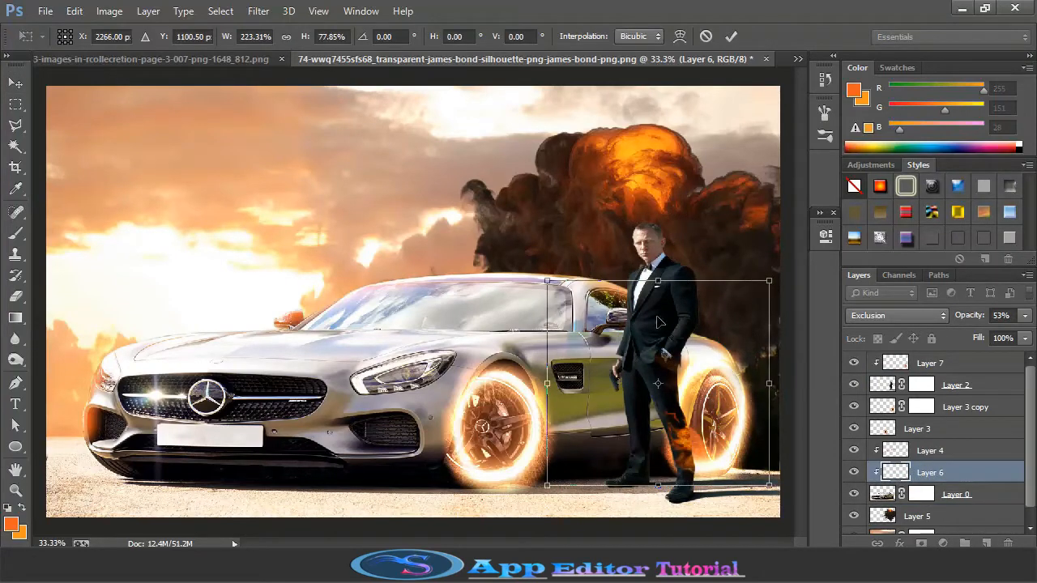
left_click_drag(652, 275, 653, 264)
left_click_drag(684, 325, 584, 315)
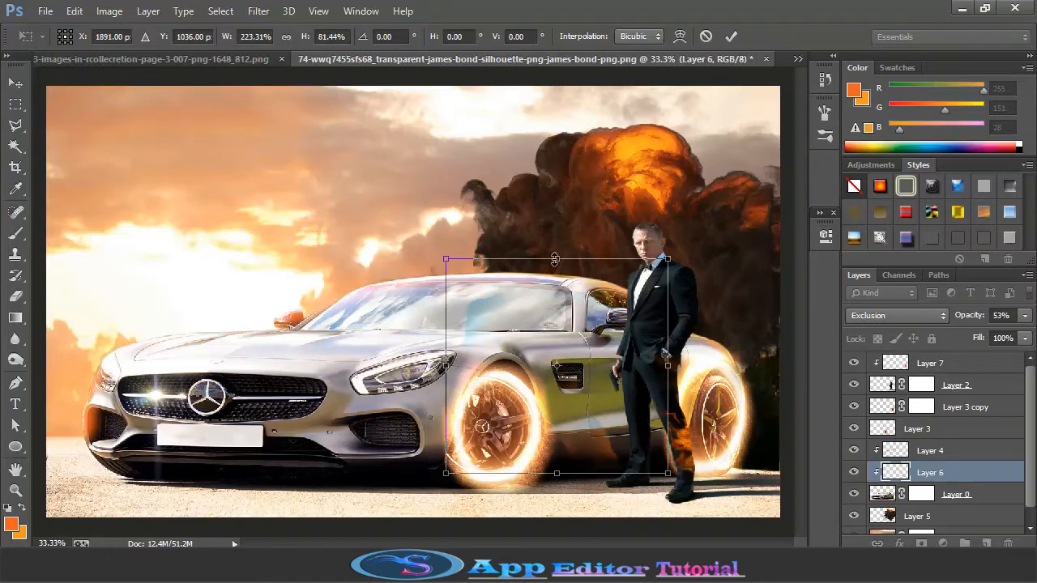
left_click_drag(556, 260, 587, 325)
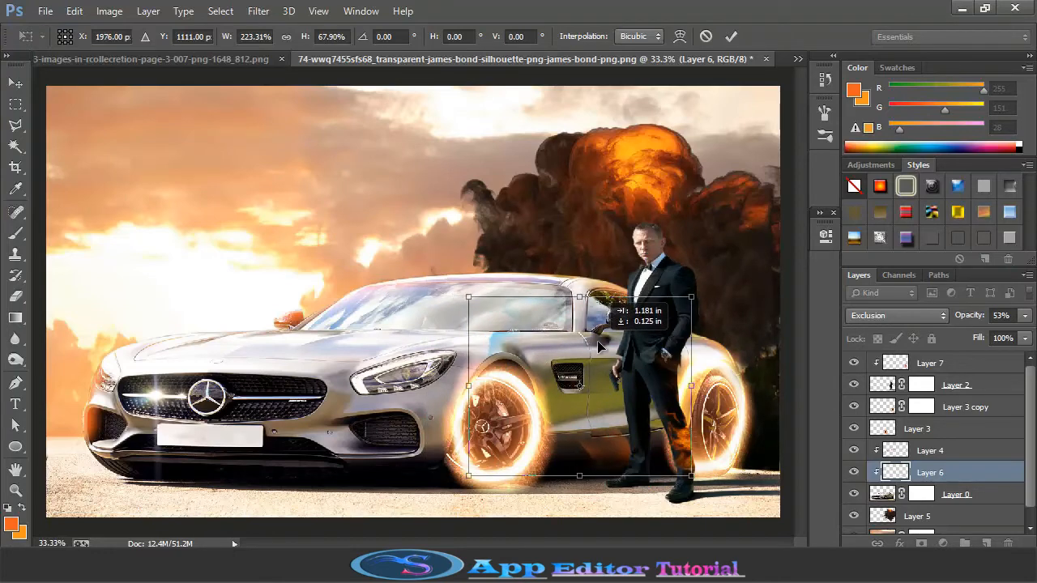
left_click(730, 36)
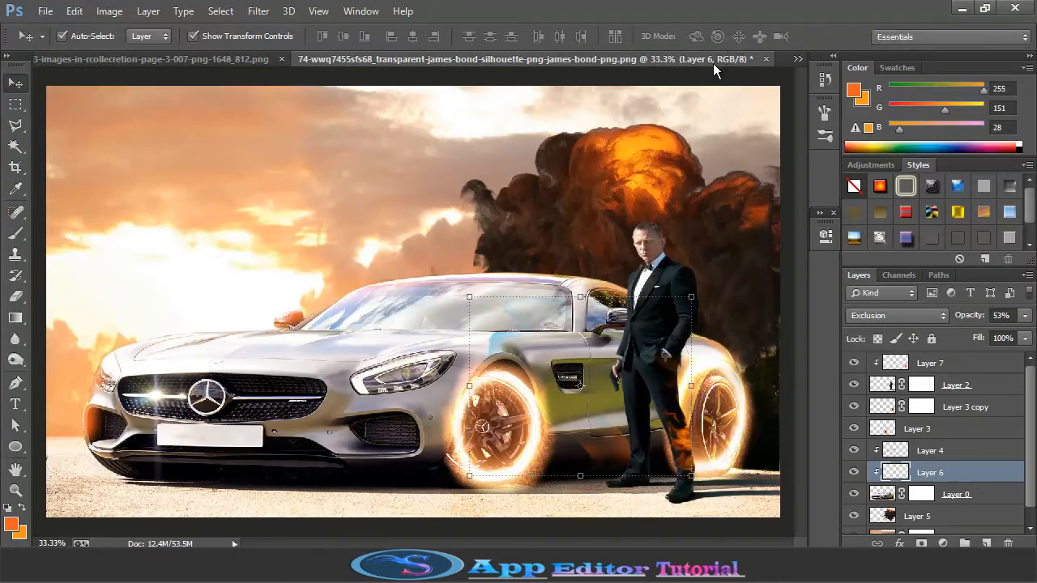
- Try moving Layer 7 directly below the car layer and scaling it to 109.38% width and 139.45% height
left_click(949, 369)
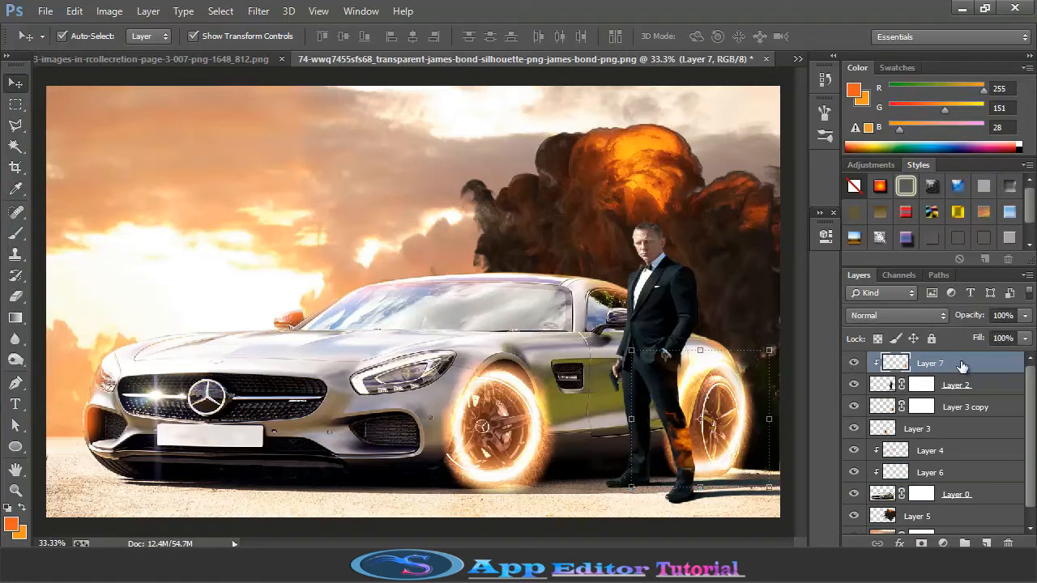
left_click_drag(959, 362, 940, 503)
key("ctrl+t")
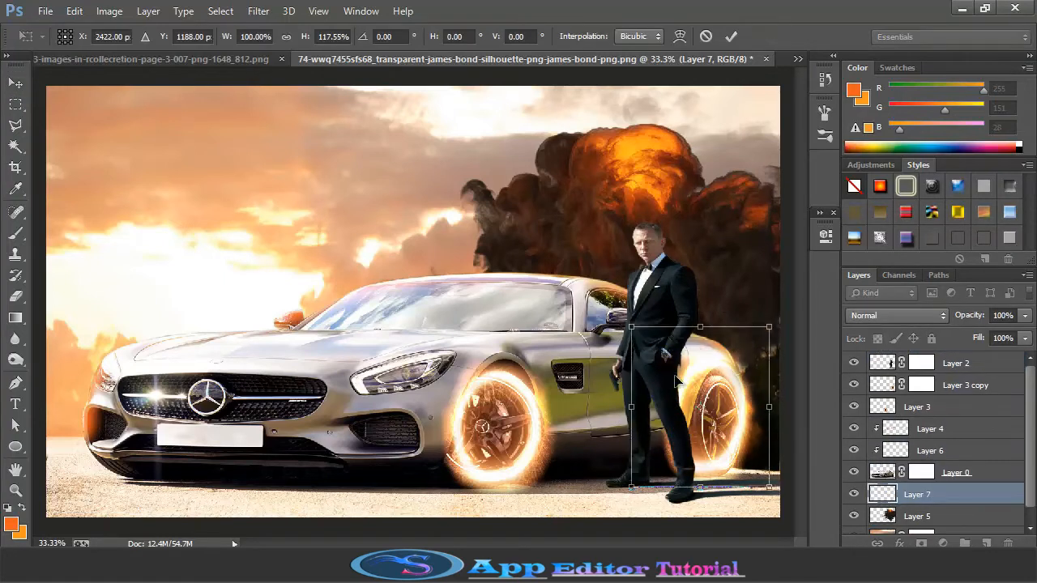
mouse_move(631, 406)
left_mouse_down()
mouse_move(560, 411)
mouse_move(619, 410)
left_mouse_up()
left_click_drag(761, 487, 764, 516)
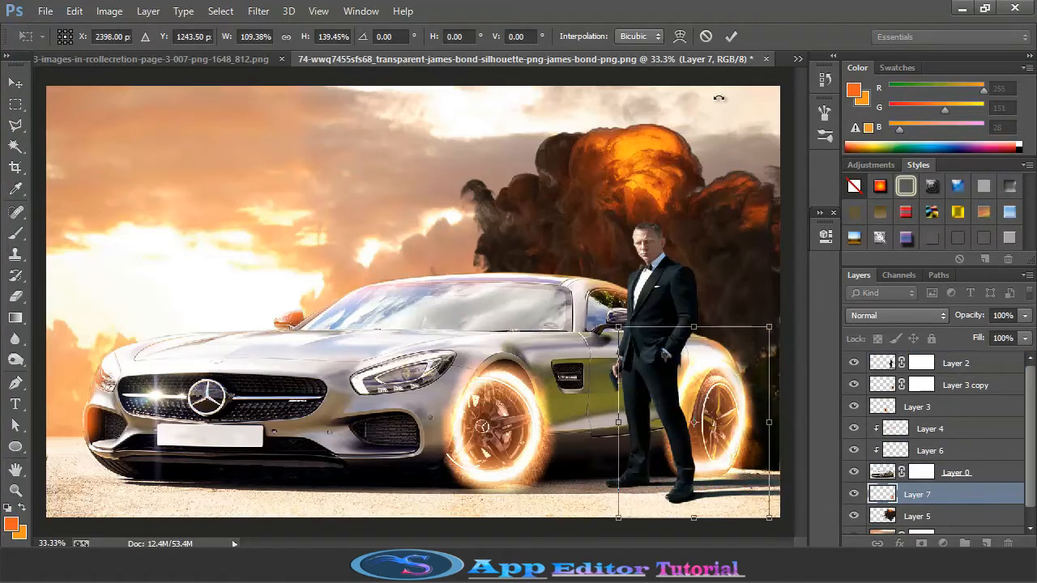
left_click(732, 37)
- Undo the repositioning and scaling of Layers 7 and 6 so both are clipped above the man's layer again
key("ctrl+plus")
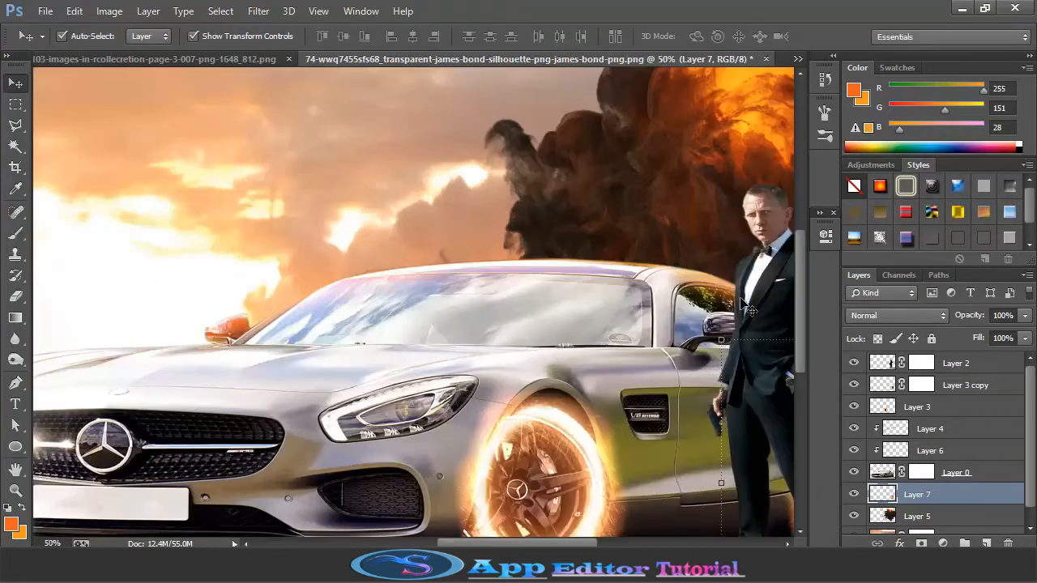
scroll(698, 510, "right", 3)
key("ctrl+alt+z")
key("ctrl+alt+z")
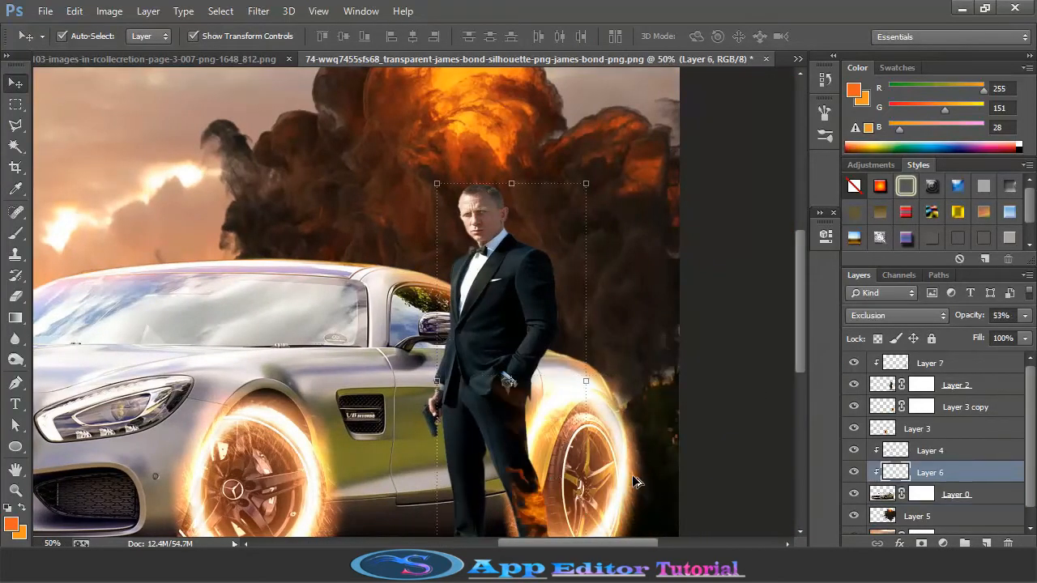
key("ctrl+alt+z")
key("ctrl+alt+z")
scroll(613, 424, "down", 2)
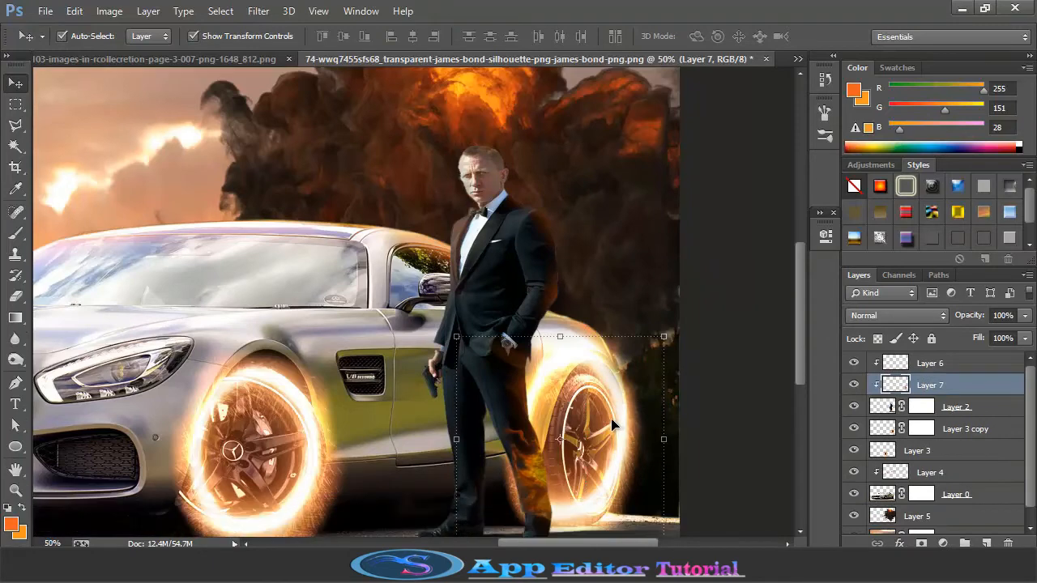
scroll(607, 420, "up", 2)
key("ctrl+minus")
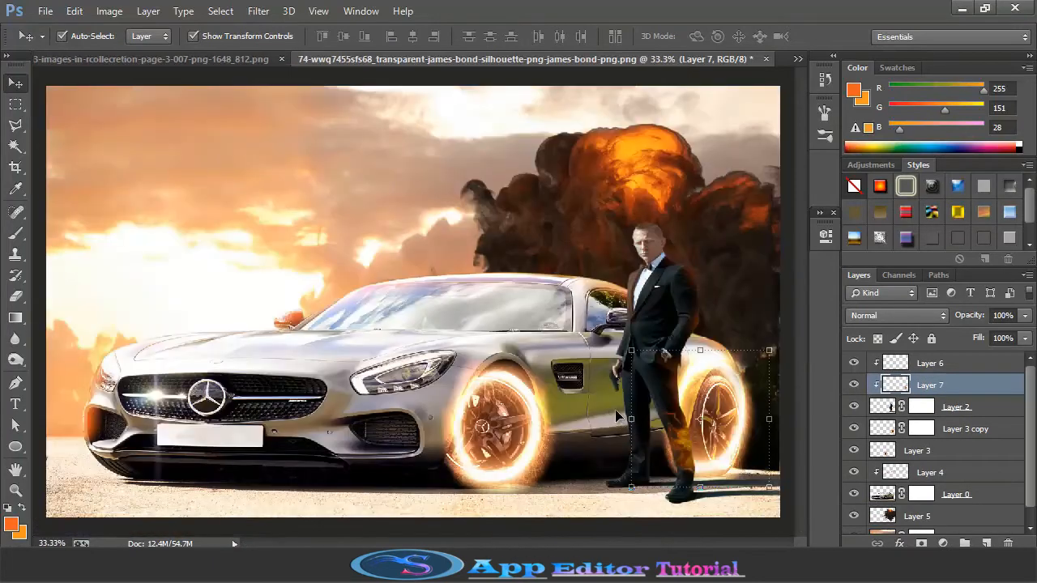
- Bring the ember image 8.jpg into the composition as an unclipped top layer and place it in the canvas's lower-right corner
left_click(798, 59)
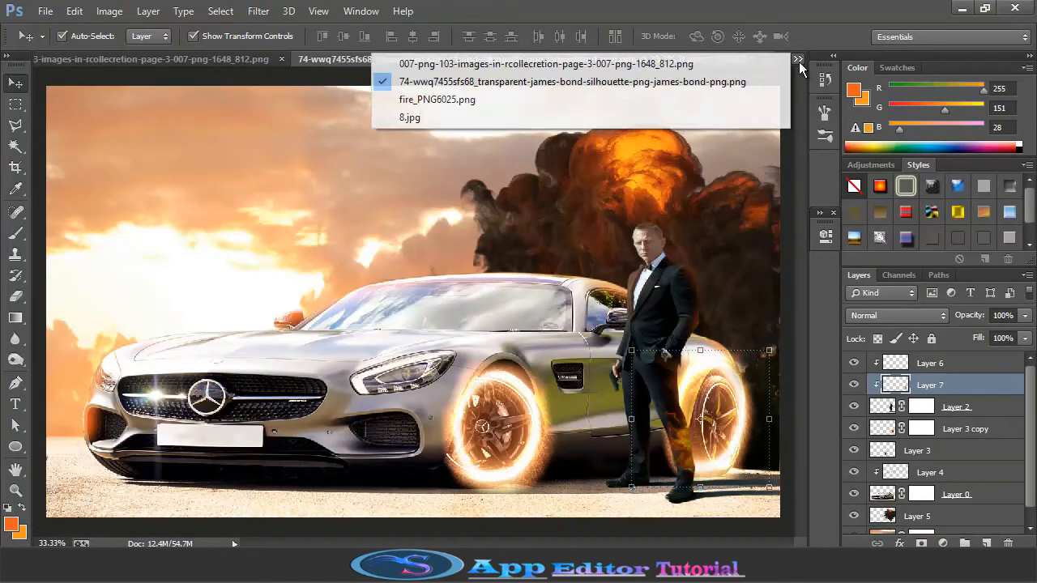
left_click(718, 64)
left_click(797, 58)
left_click(684, 118)
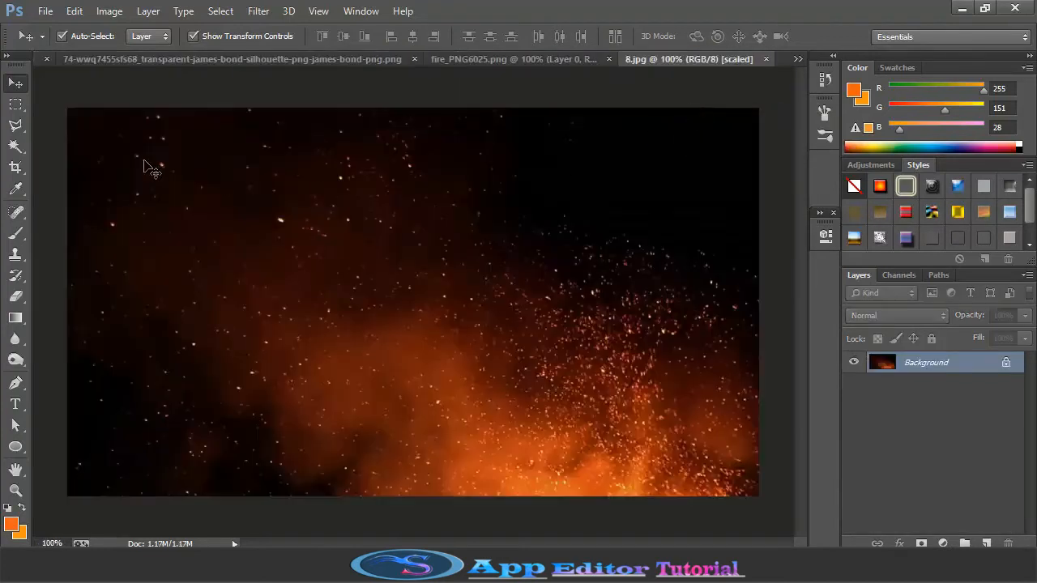
left_click_drag(189, 61, 315, 232)
left_click_drag(933, 382, 942, 356)
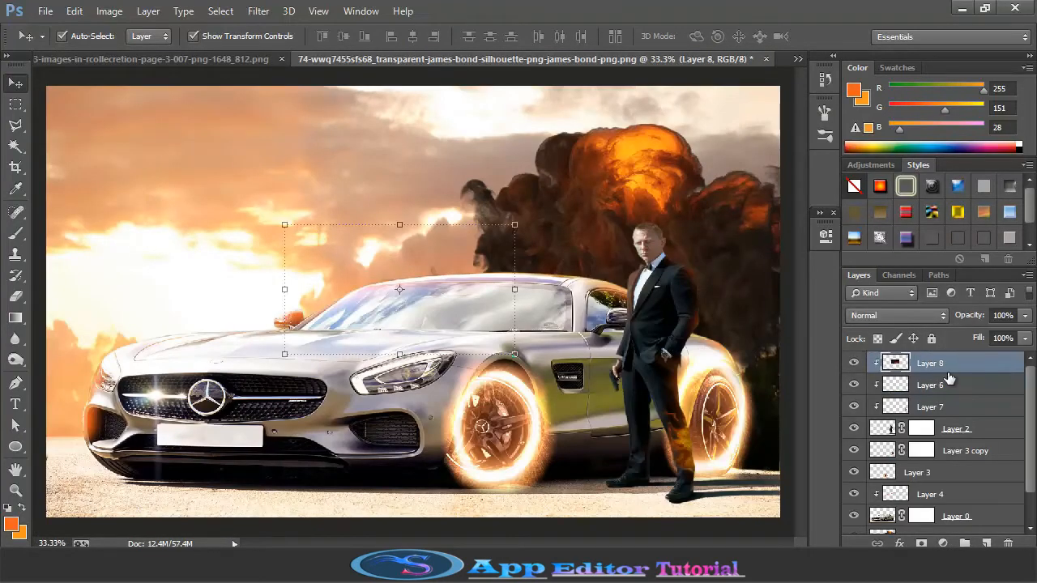
left_click(947, 373, "alt")
left_click_drag(484, 292, 750, 459)
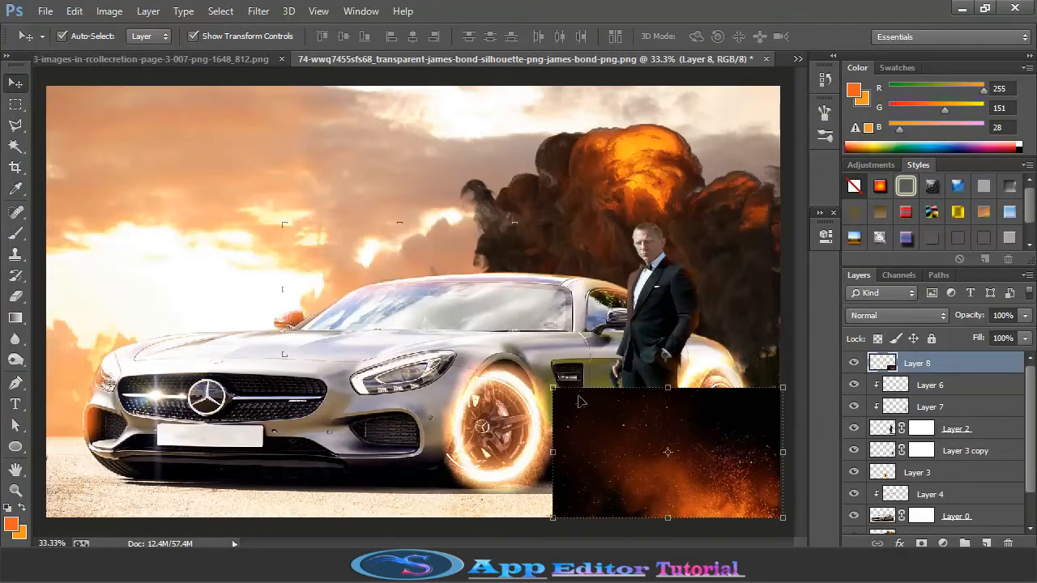
- Stretch the ember layer to 319.93% width and up to the canvas's upper edge so it covers the whole image
key("ctrl+t")
left_click_drag(554, 449, 47, 449)
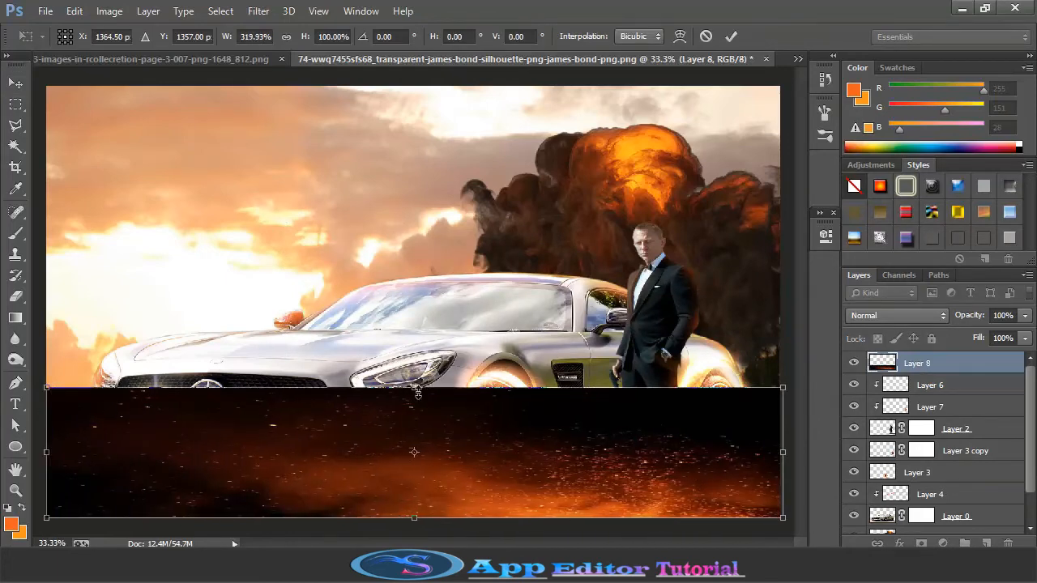
left_click_drag(418, 391, 425, 86)
key("Return")
- Set the ember layer's blend mode to Lighter Color and its fill to 22%
left_click(896, 315)
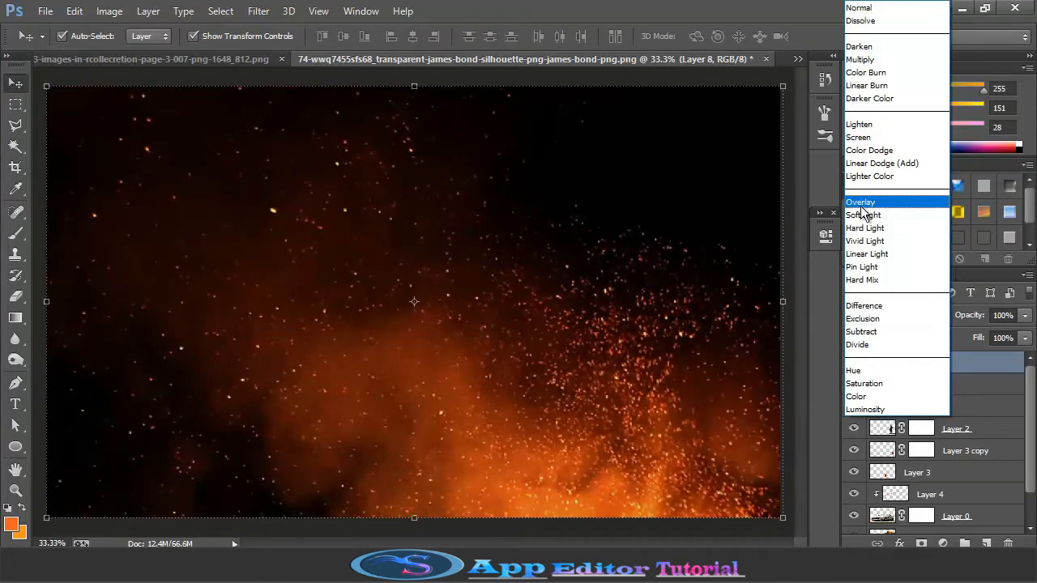
left_click(863, 213)
left_click(880, 315)
left_click(881, 315)
scroll(873, 314, "up", 9)
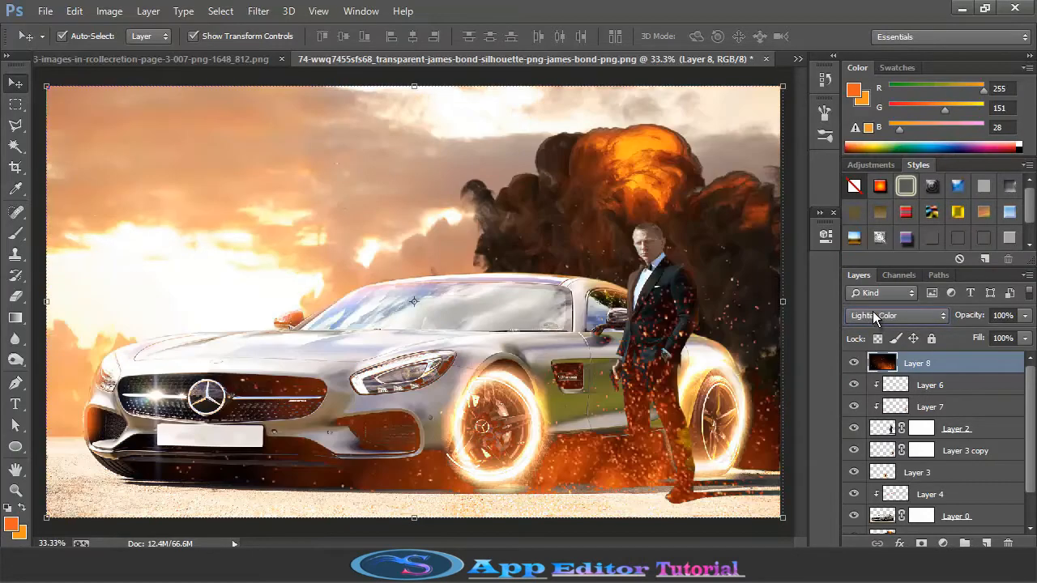
left_click(1024, 337)
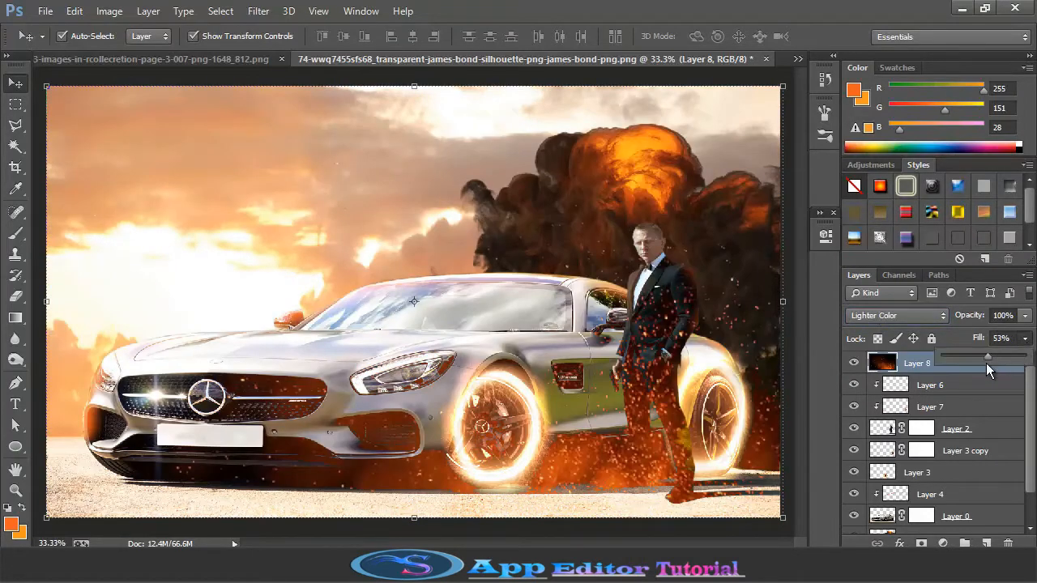
left_click_drag(985, 363, 967, 365)
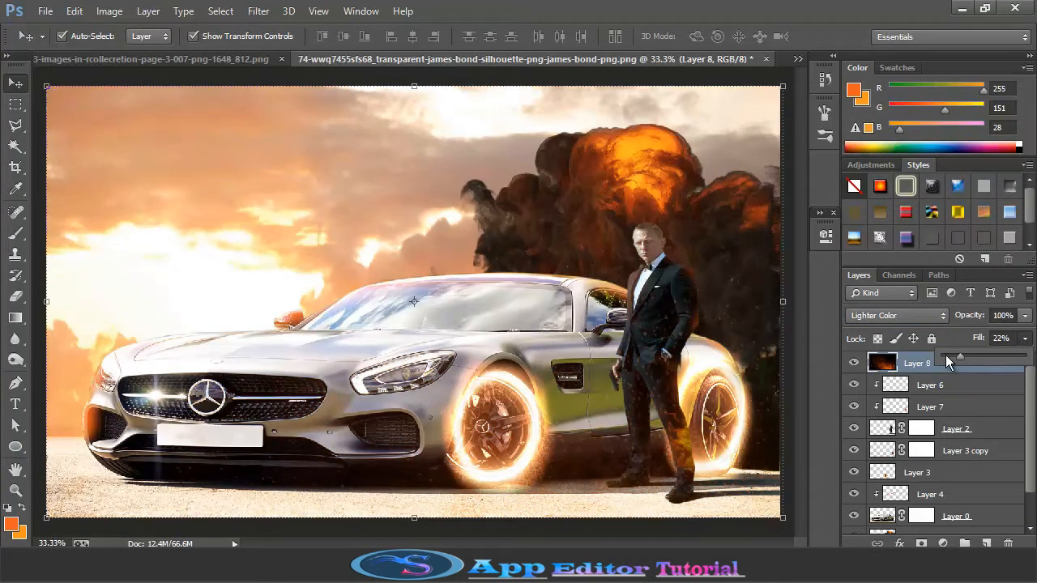
left_click(889, 361)
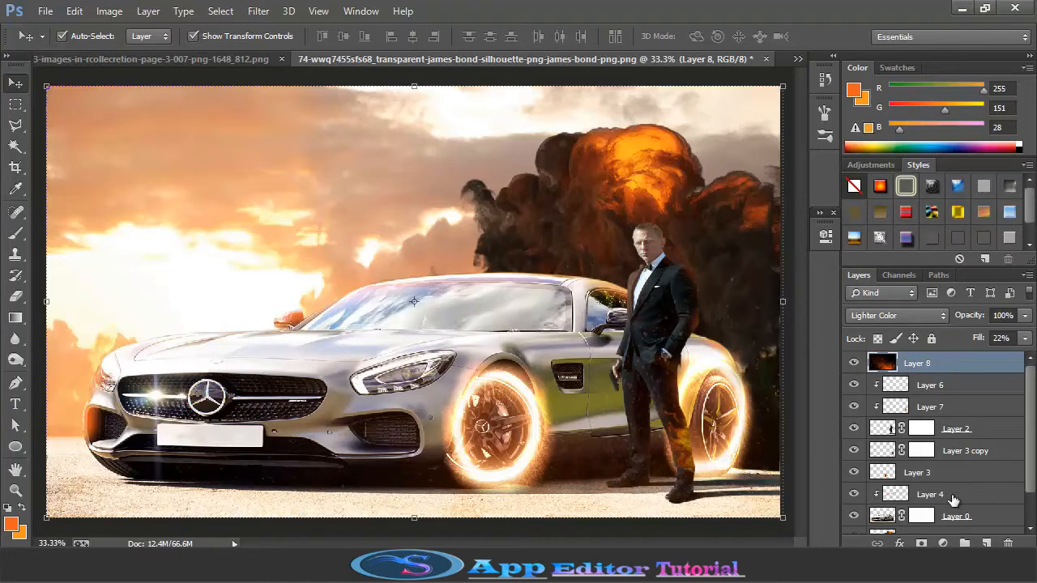
- On a new top layer, paint orange over the car's lower front corner with a soft 170 px brush and set it to Soft Light
left_click(986, 543)
left_click(16, 233)
left_click(68, 36)
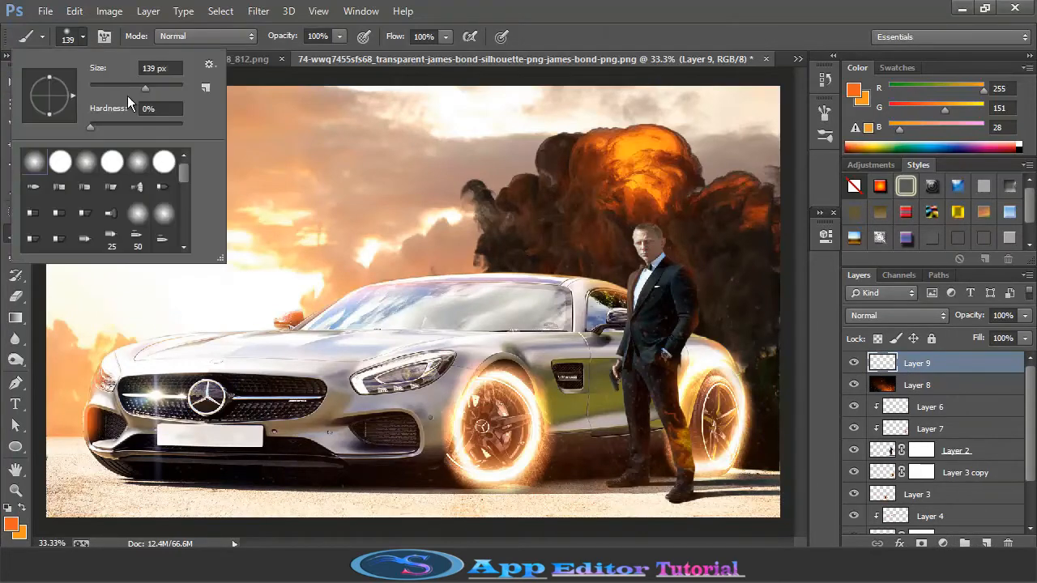
left_click_drag(145, 88, 149, 88)
left_click(125, 463)
left_click(115, 458)
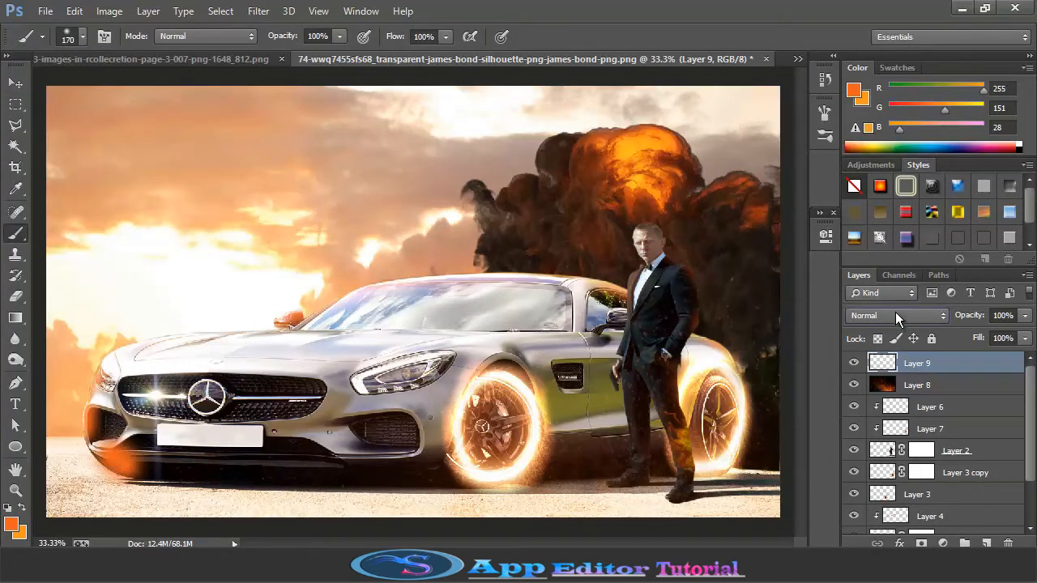
left_click(894, 315)
left_click(864, 214)
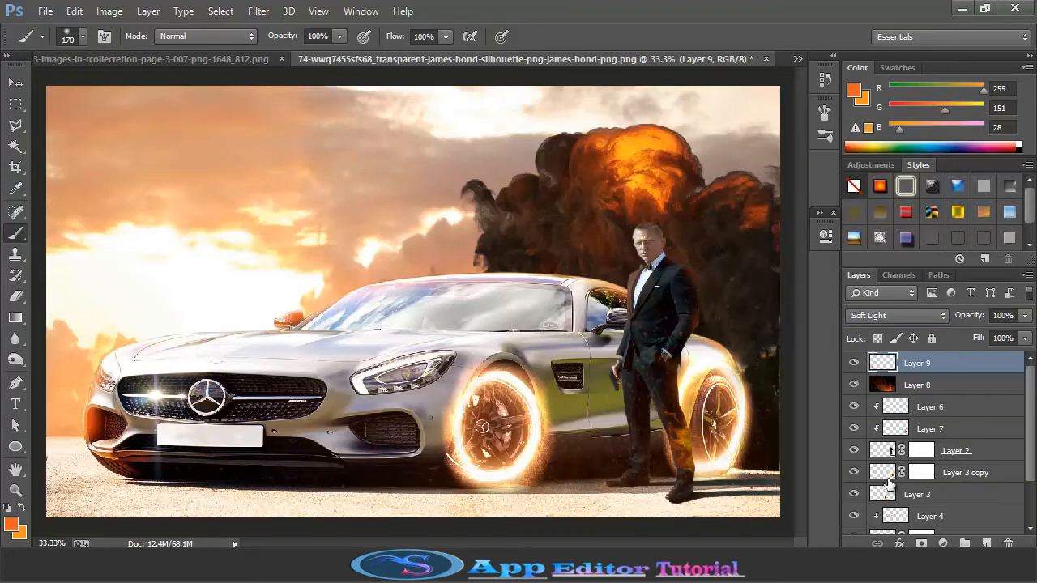
left_click(888, 481)
left_click(854, 472)
left_click(853, 472)
scroll(874, 471, "down", 1)
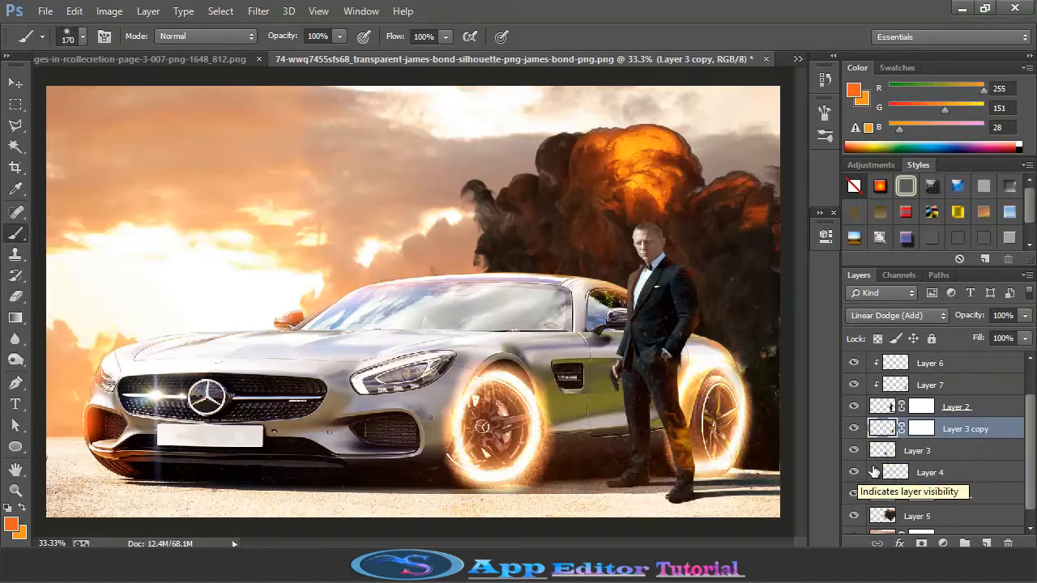
scroll(874, 471, "up", 1)
- Add an orange (#f2631f) Solid Color fill layer above Layer 9 and set its blend mode to Soft Light
left_click(946, 365)
left_click(943, 542)
left_click(899, 186)
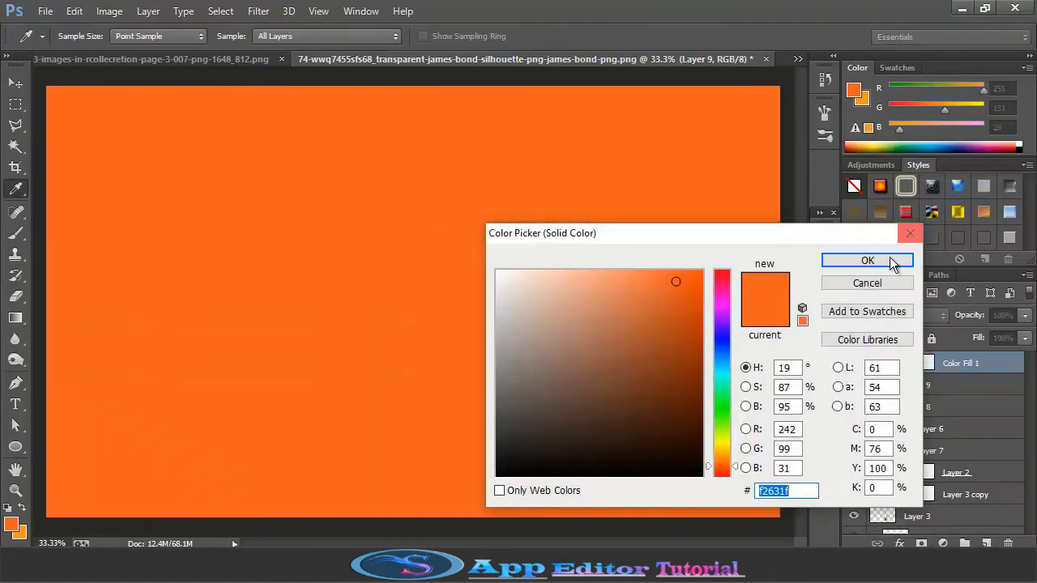
left_click(891, 257)
left_click(892, 316)
left_click(880, 215)
- Lower the fill and opacity of the orange color fill layer to soften its tint
left_click(1025, 338)
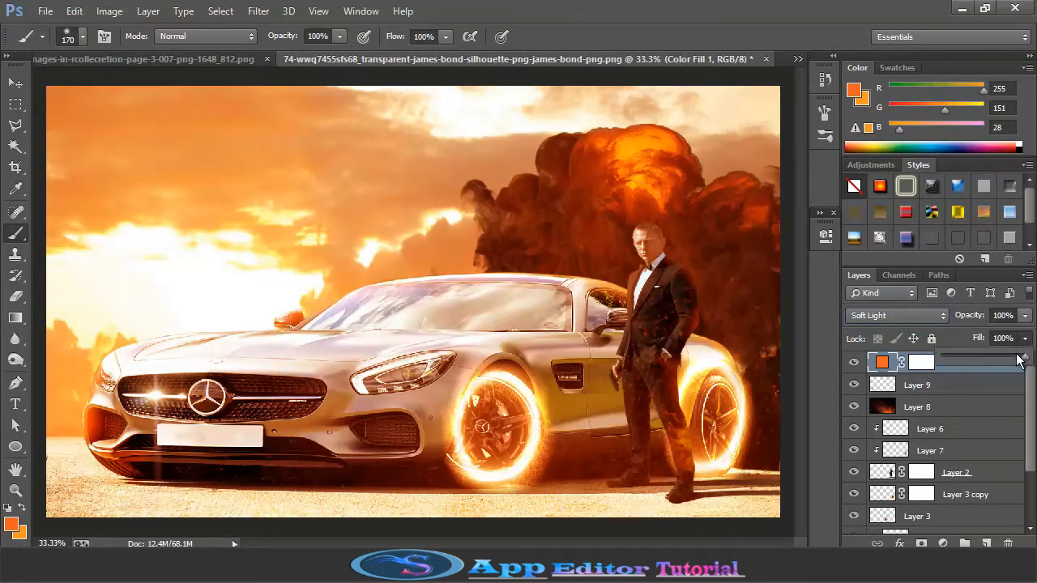
left_click_drag(1012, 357, 966, 350)
left_click(1025, 315)
left_click_drag(1022, 332, 979, 333)
- Add a Hue/Saturation adjustment clipped to the orange color fill layer, with lightness -34
left_click(944, 543)
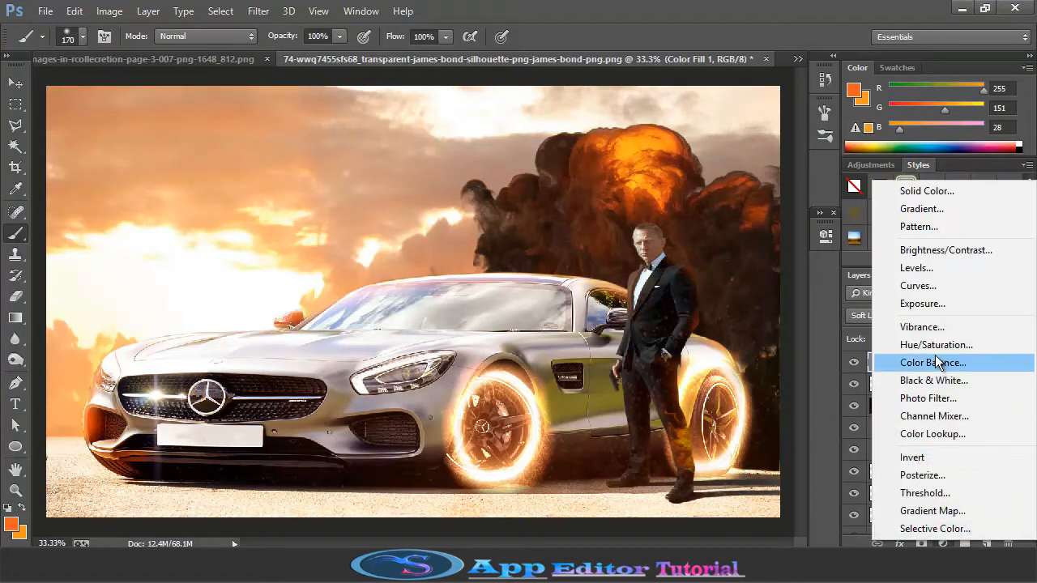
left_click(919, 343)
left_click(683, 498)
left_click_drag(688, 401, 654, 403)
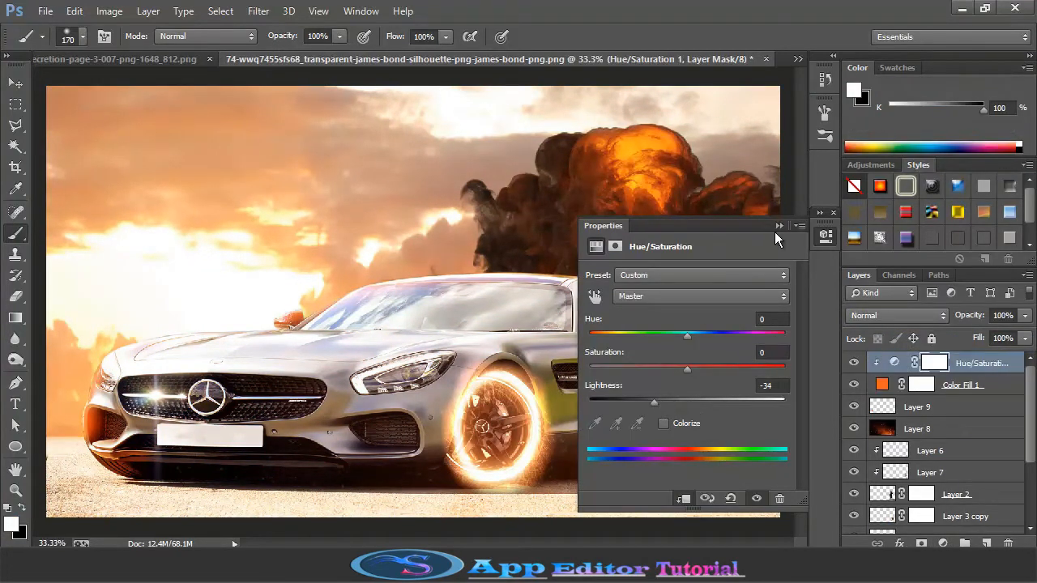
left_click(779, 225)
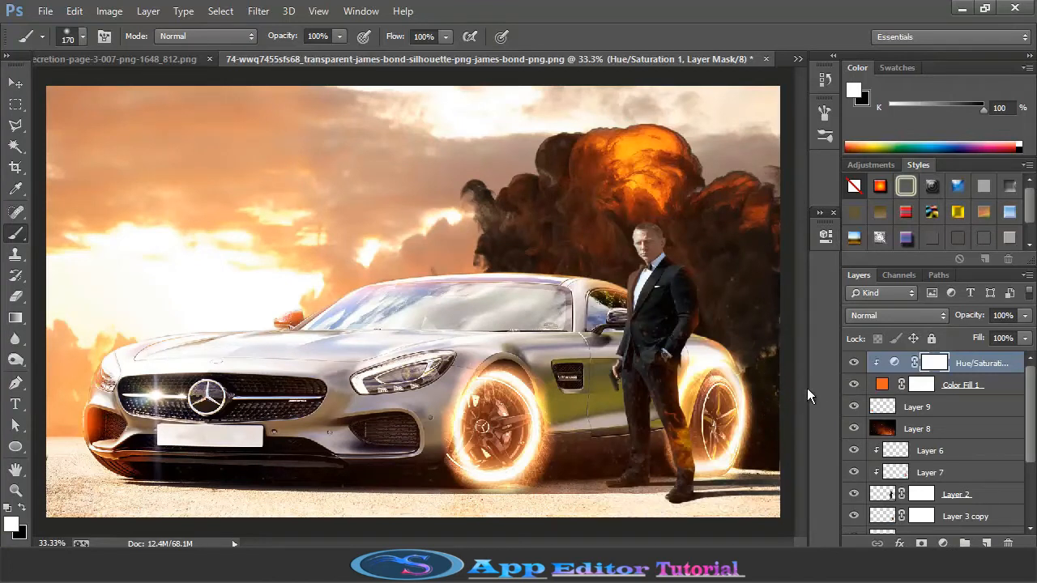
left_click(11, 83)
left_click(974, 368)
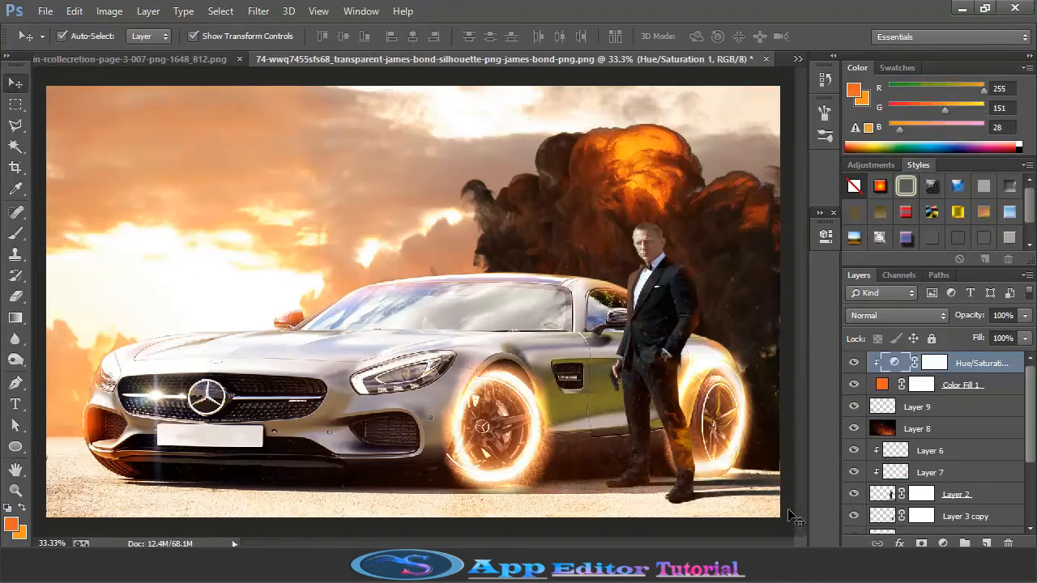
scroll(939, 446, "down", 3)
scroll(928, 495, "up", 3)
- Add a Gradient fill layer on top, fading from orange at the image's lower edge to transparent at its upper edge
left_click(942, 543)
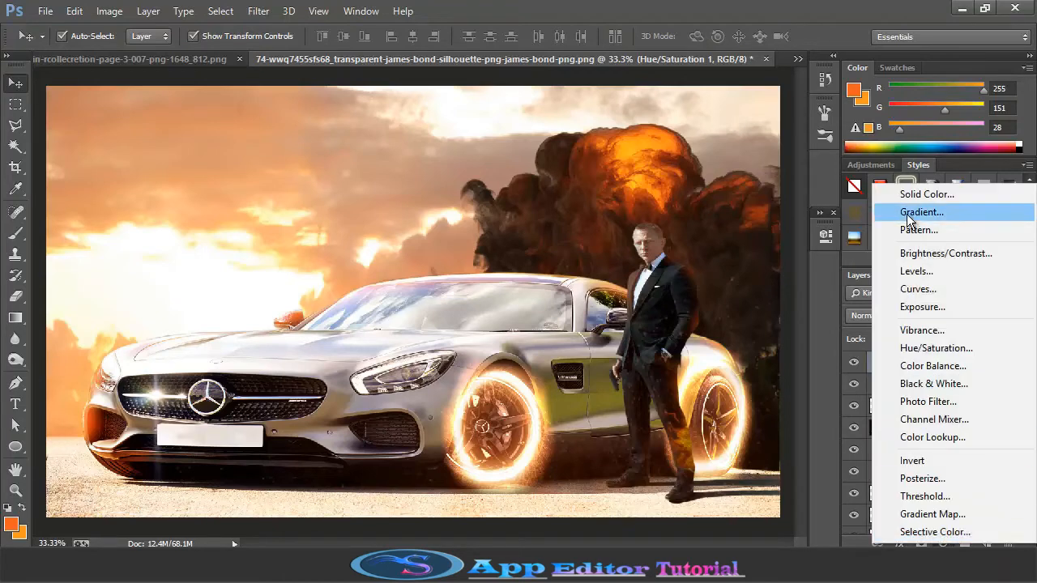
left_click(870, 211)
left_click(621, 162)
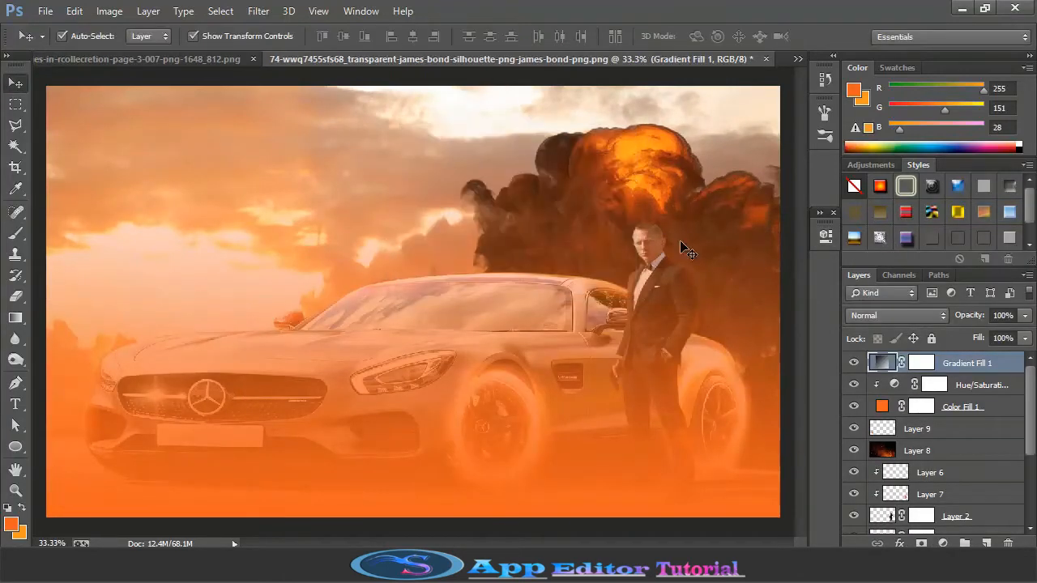
- Try drawing a white-to-transparent linear gradient downward on the gradient fill layer's mask
key("g")
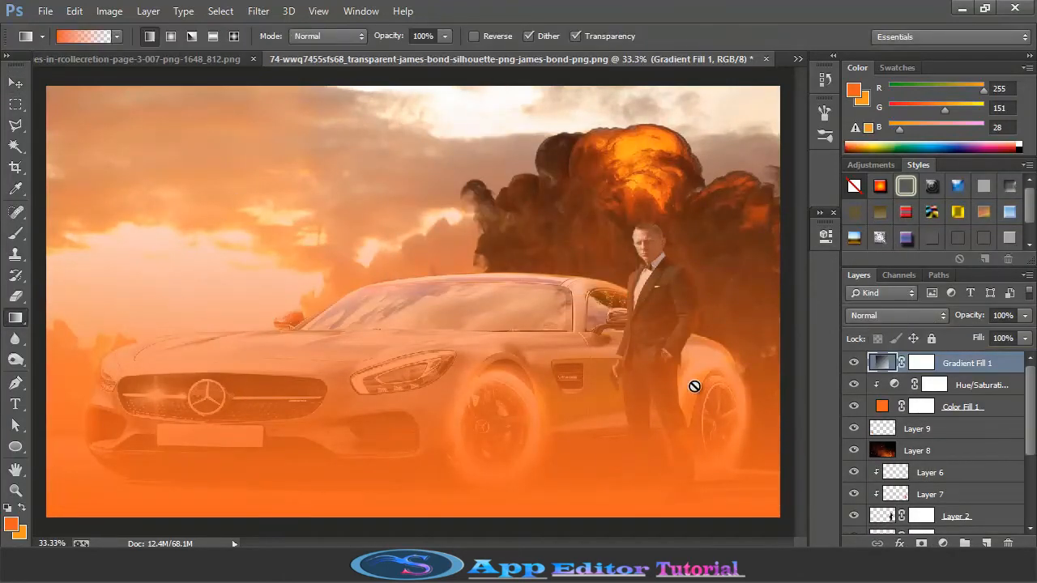
left_click(921, 363)
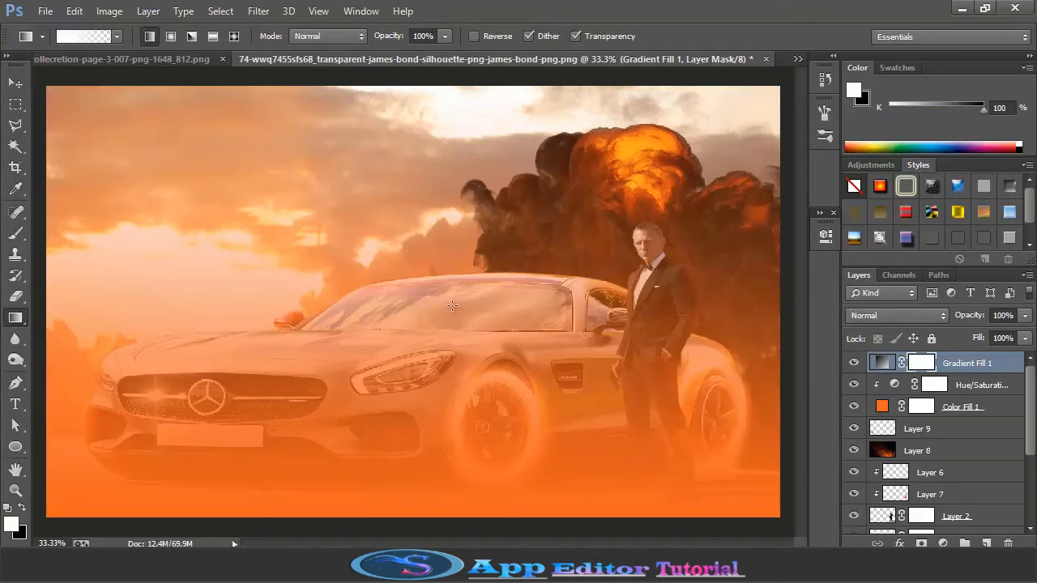
left_click_drag(411, 92, 401, 416)
- Set the gradient fill layer to Soft Light with 50% fill and 54% opacity, and toggle its visibility to compare
left_click(896, 315)
left_click(874, 201)
left_click_drag(1025, 338, 986, 335)
left_click(1024, 315)
left_click(853, 363)
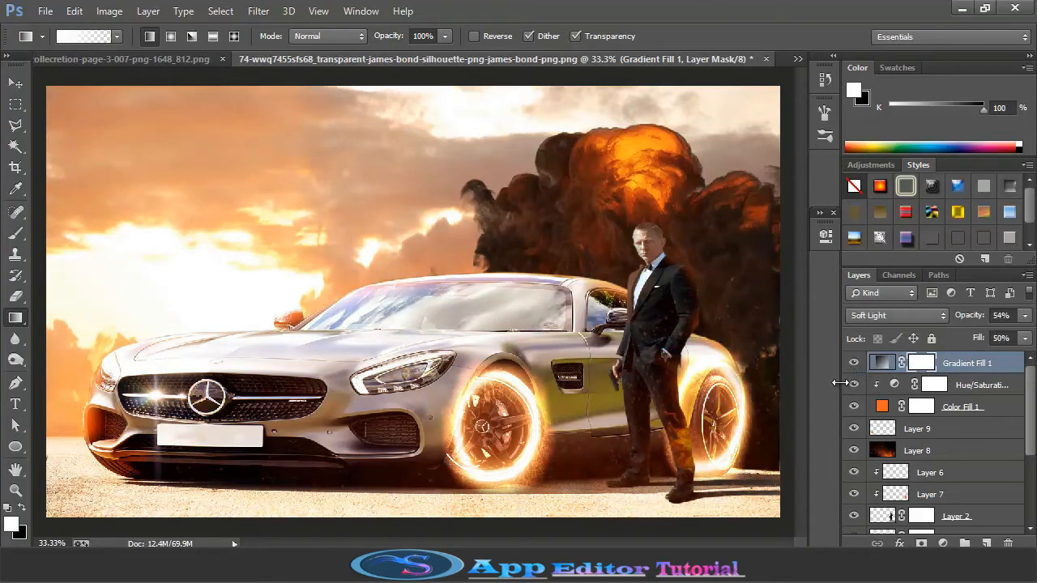
- Reduce the fill of the clipped Layer 7 over the man to 70%
key("ctrl+plus")
key("ctrl+plus")
left_click_drag(566, 543, 644, 542)
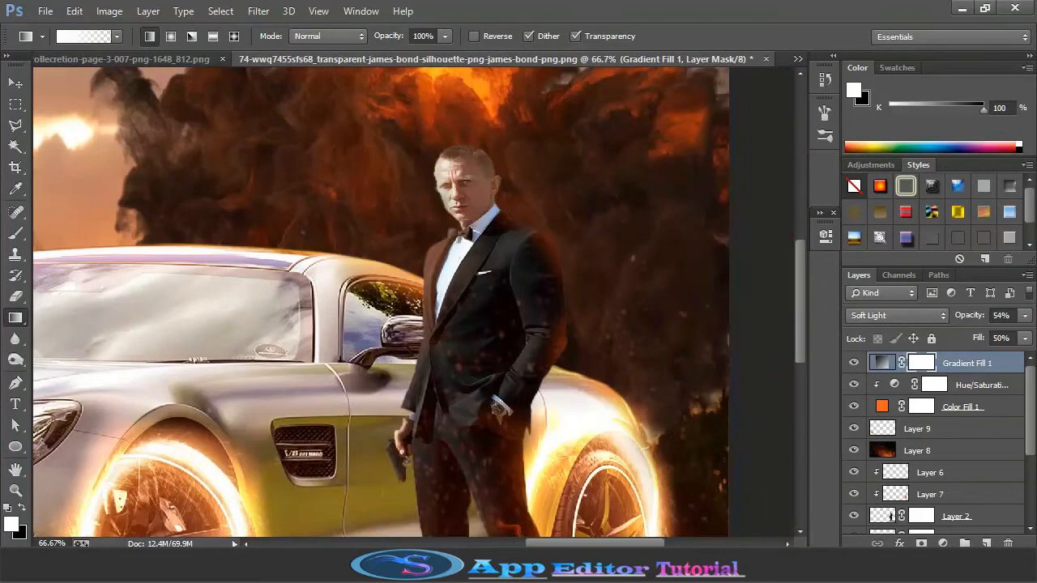
left_click(923, 494)
left_click(1025, 338)
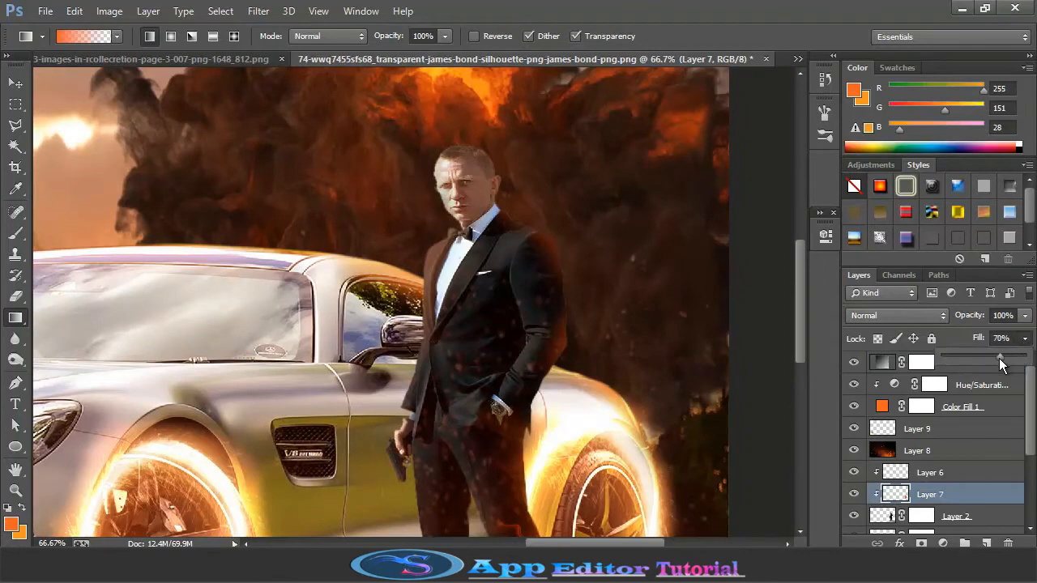
- Burn the ground beneath the car on Layer 0, using a 177 px brush, Midtones range and 69% exposure
scroll(931, 454, "down", 1)
left_click(882, 478)
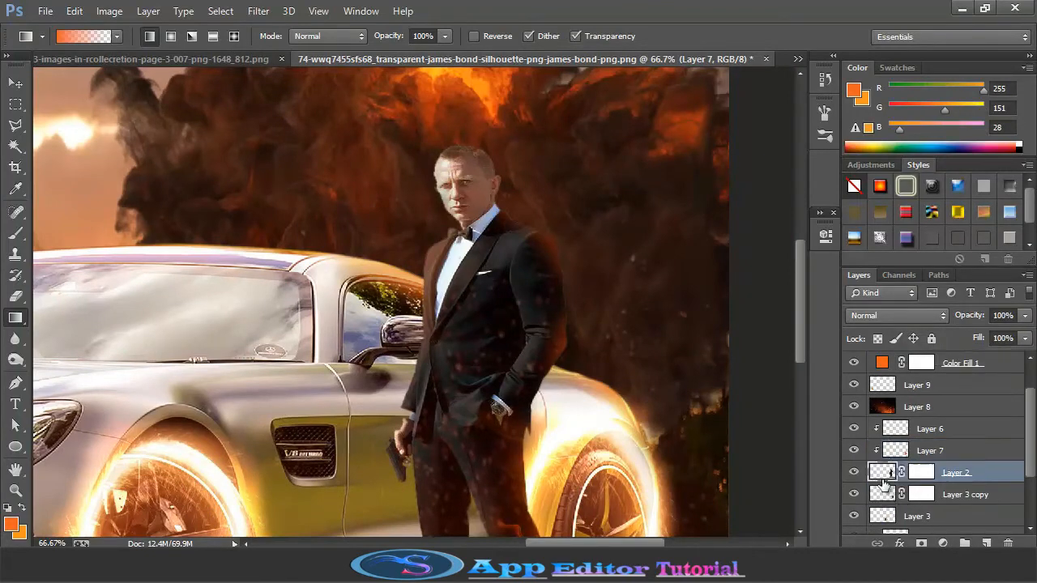
key("ctrl+minus")
key("ctrl+minus")
scroll(931, 454, "down", 2)
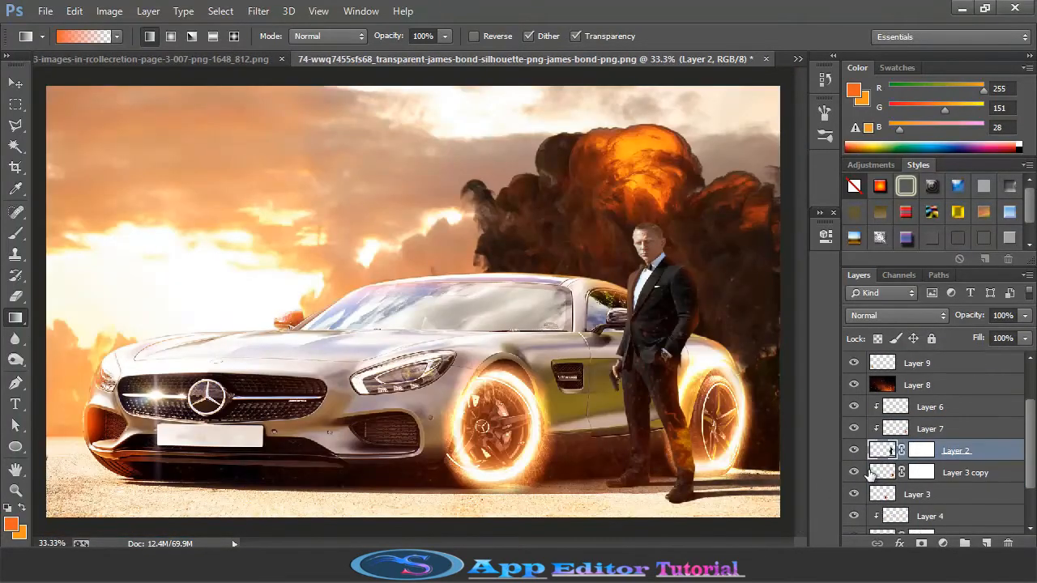
left_click(932, 479)
key("o")
mouse_move(762, 502)
left_mouse_down()
mouse_move(597, 509)
mouse_move(250, 499)
mouse_move(101, 479)
mouse_move(186, 494)
left_mouse_up()
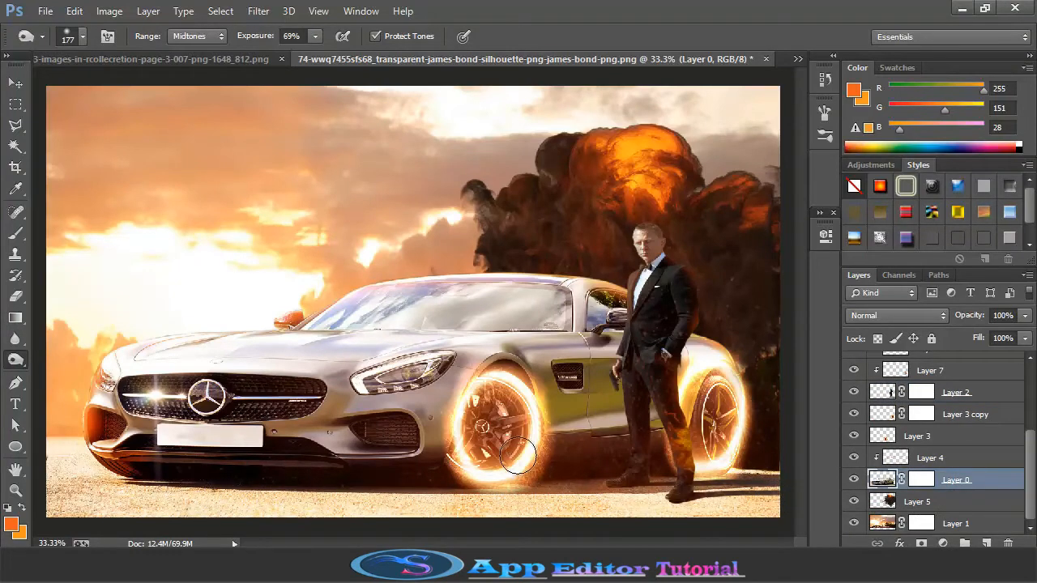
- Bring the black 007 logo into the composition as a layer clipped to the car and place it across the front headlight and wheel
left_click(187, 59)
key("v")
left_click_drag(354, 258, 371, 347)
key("ctrl+t")
left_click(731, 36)
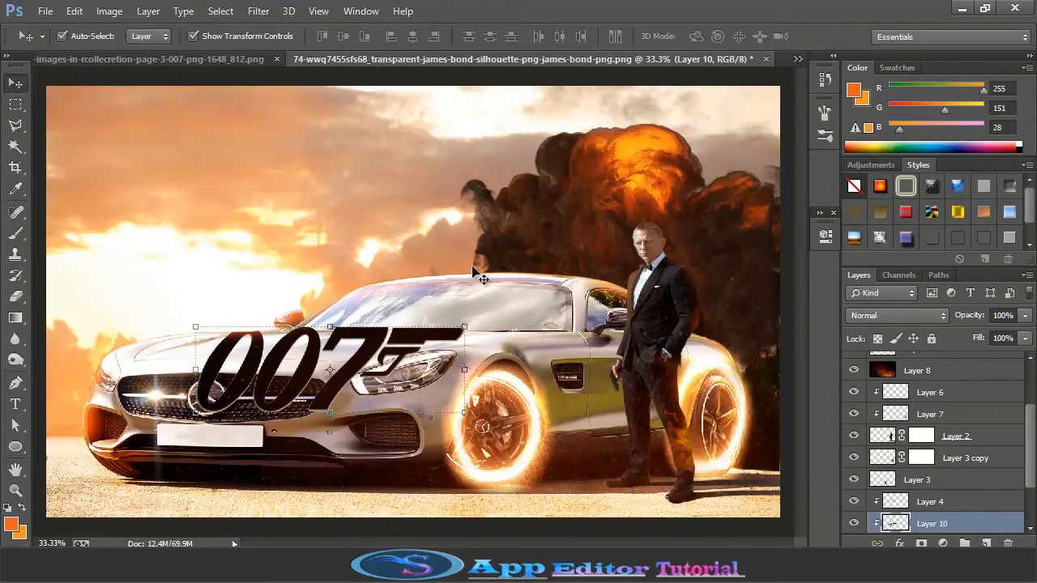
key("ctrl+t")
left_click_drag(341, 387, 395, 415)
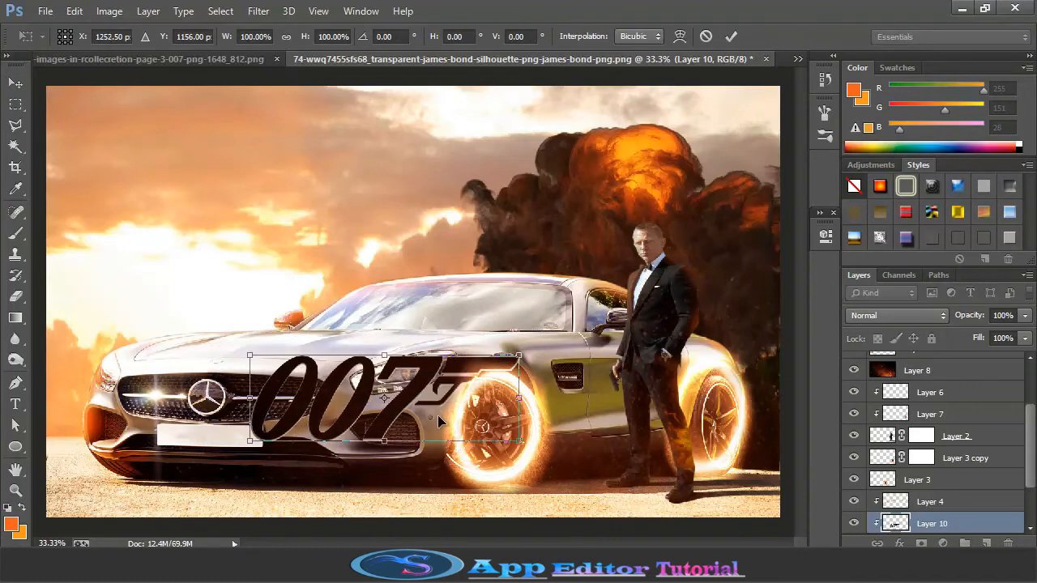
left_click(731, 37)
- Add a Hue/Saturation adjustment clipped above the 007 logo, with Saturation set to -28
left_click(943, 544)
left_click(923, 357)
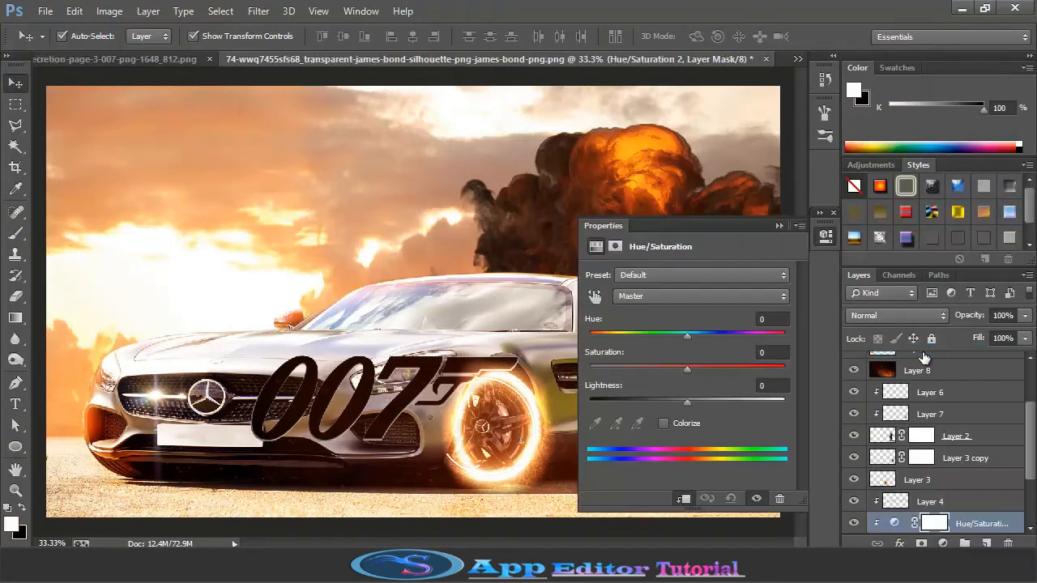
left_click_drag(687, 368, 660, 369)
left_click(683, 498)
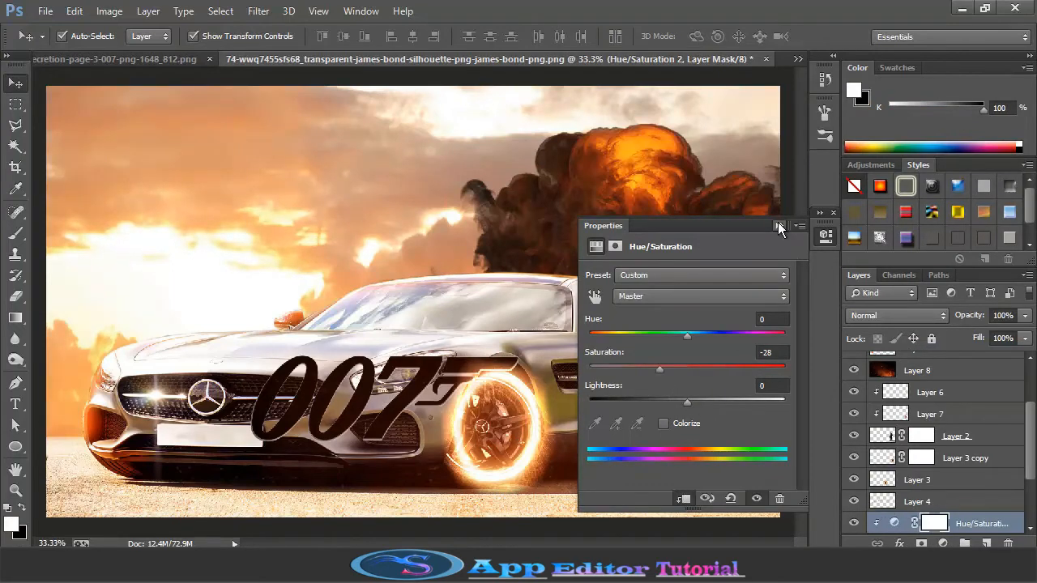
left_click(779, 225)
- Try the Difference blend mode on the new Hue/Saturation adjustment, then restore it to Normal
scroll(883, 518, "down", 1)
left_click(894, 314)
left_click(892, 310)
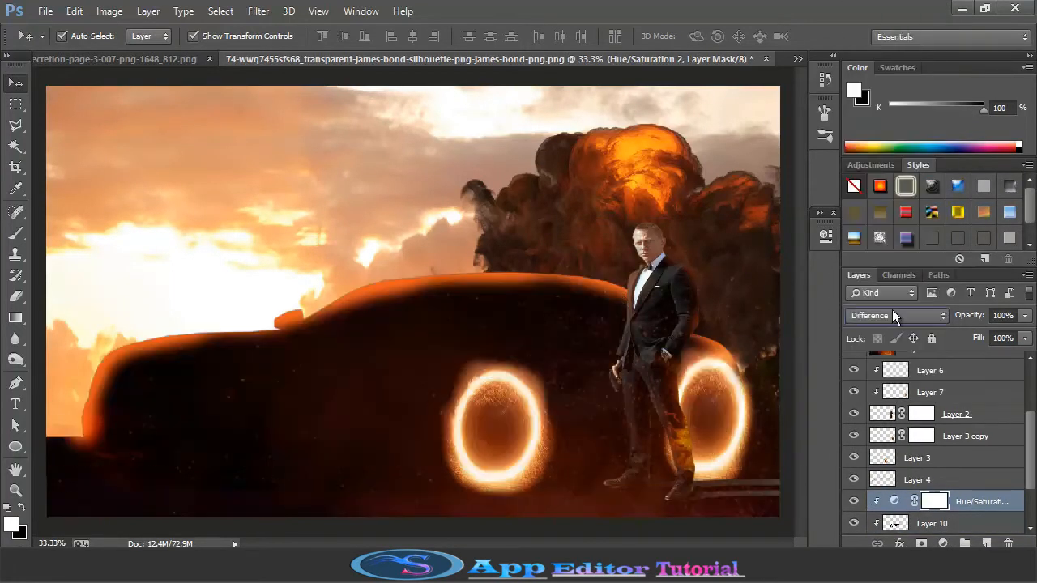
left_click(892, 313)
left_click(866, 10)
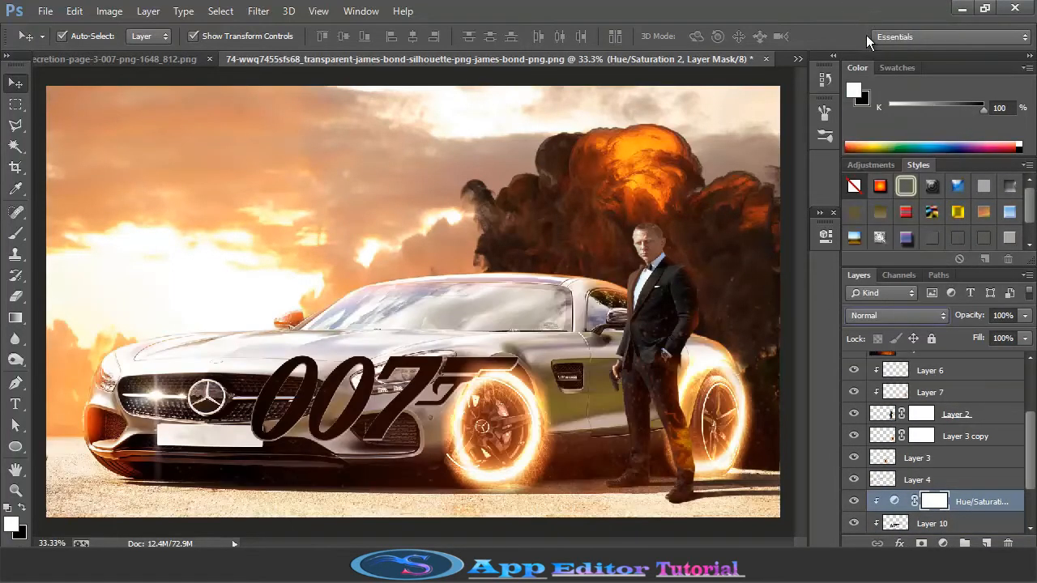
- Hide the Hue/Saturation adjustment above the 007 logo and release the logo's Layer 10 from its clipping mask
left_click(895, 523)
right_click(895, 524)
left_click(895, 524)
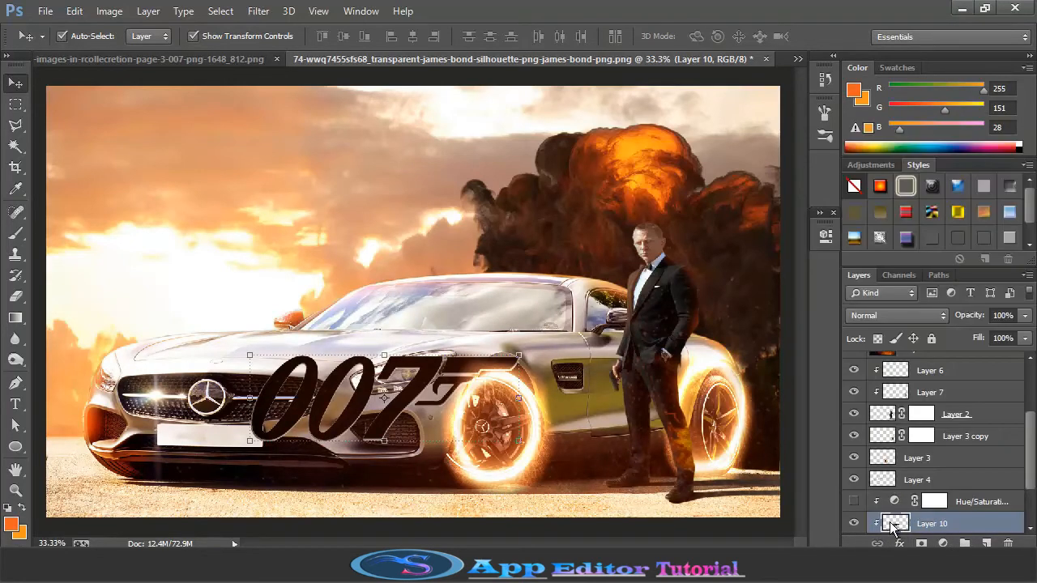
right_click(901, 525)
left_click(921, 527)
key("ctrl+alt+g")
- Scale down the 007 logo and position it over the car's front grille, just above the number plate
key("ctrl+t")
left_click_drag(441, 372, 511, 257)
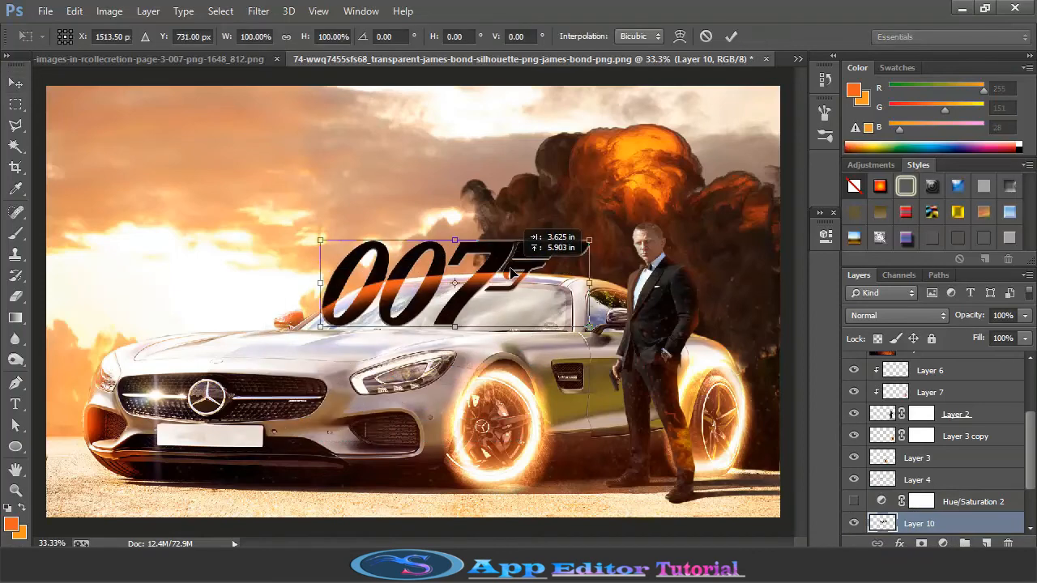
left_click_drag(321, 283, 179, 283)
left_click_drag(408, 302, 310, 239)
left_click_drag(79, 179, 260, 207)
left_click_drag(403, 266, 309, 399)
key("Return")
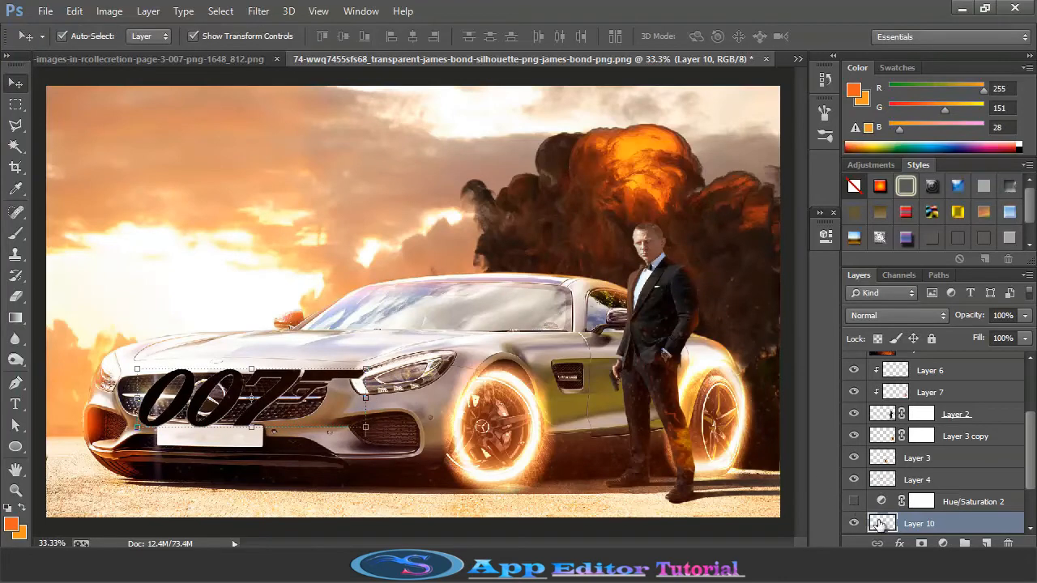
- Enable Drop Shadow, Outer Glow, Bevel & Emboss with Contour, and Satin in the 007 logo's layer style
right_click(880, 523)
right_click(915, 517)
left_click(755, 53)
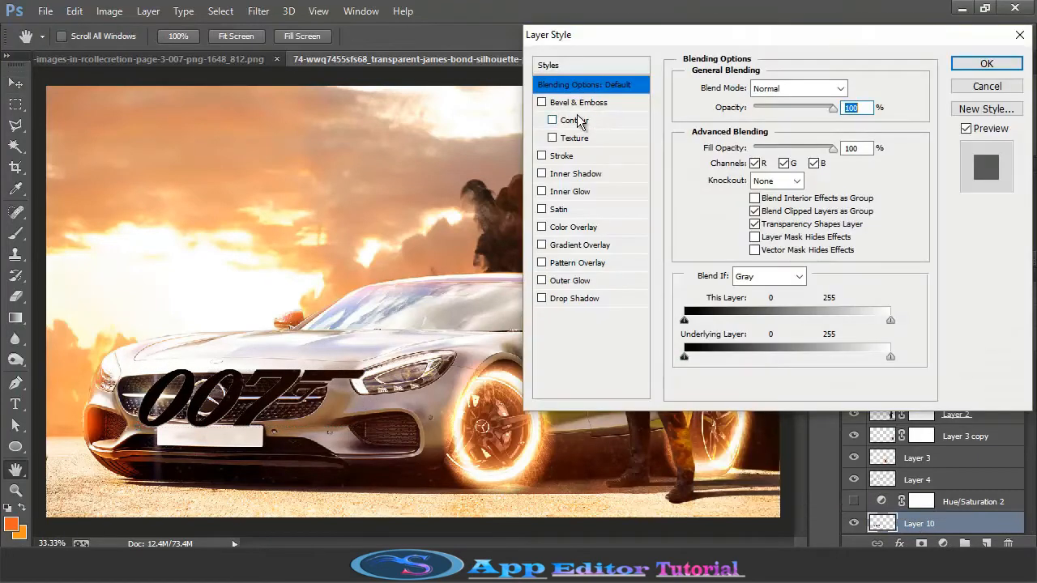
left_click(541, 298)
left_click(541, 280)
left_click(552, 120)
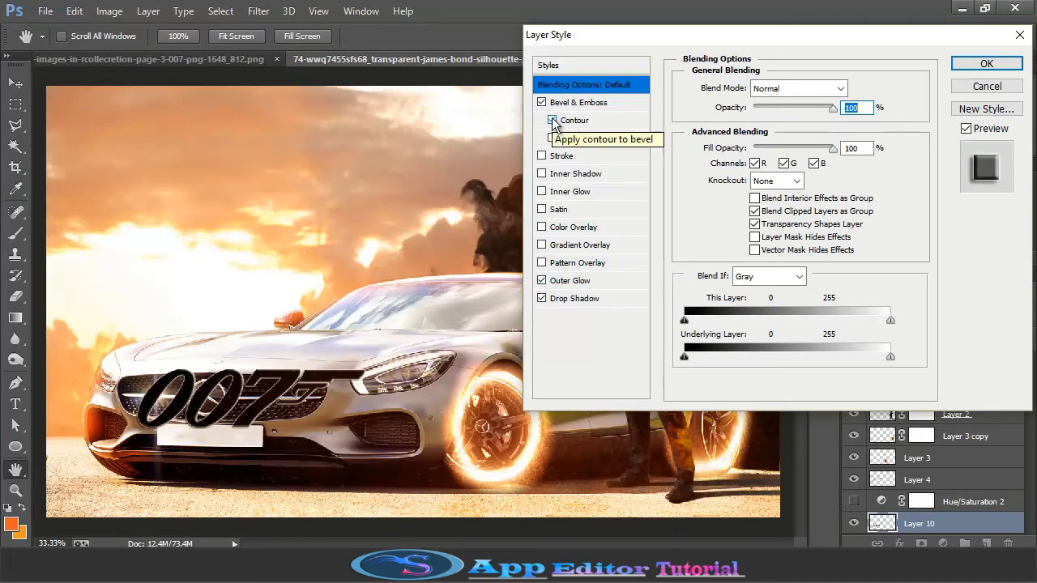
left_click(541, 209)
- Set both the opacity and the fill opacity of the 007 logo to 85% in its layer style
key("ctrl+plus")
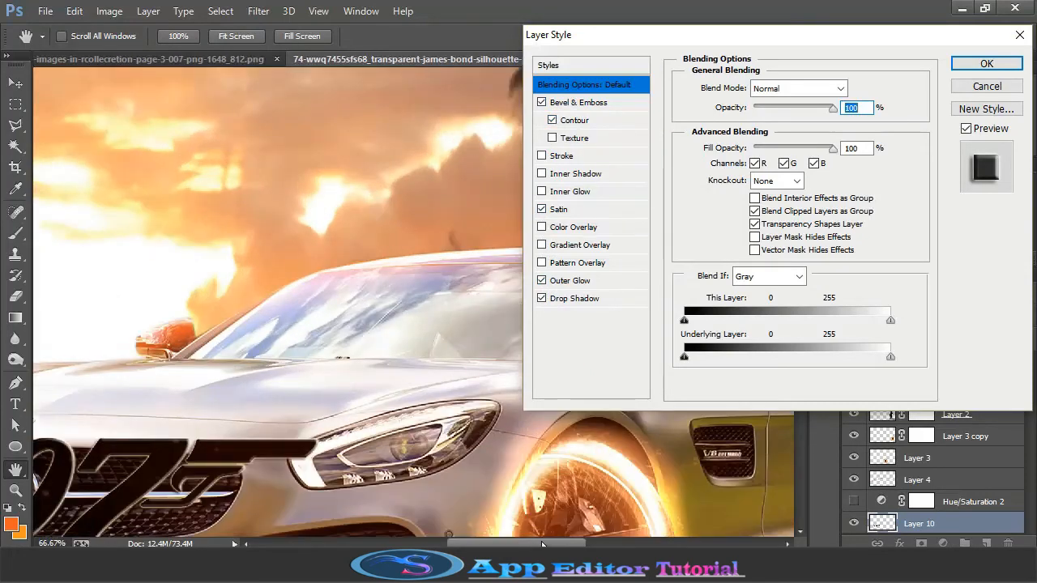
left_click_drag(542, 544, 473, 543)
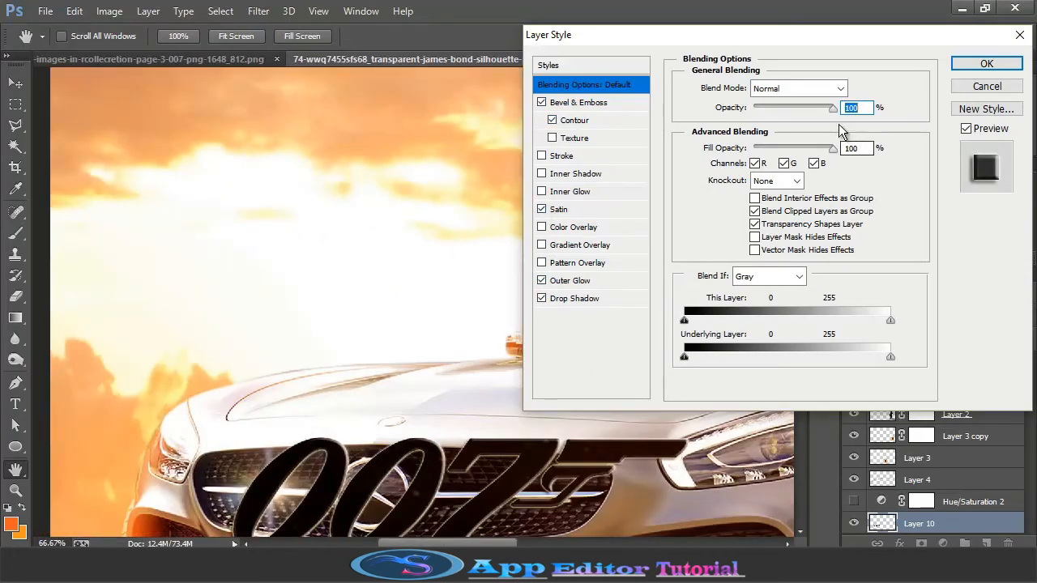
left_click_drag(837, 119, 822, 115)
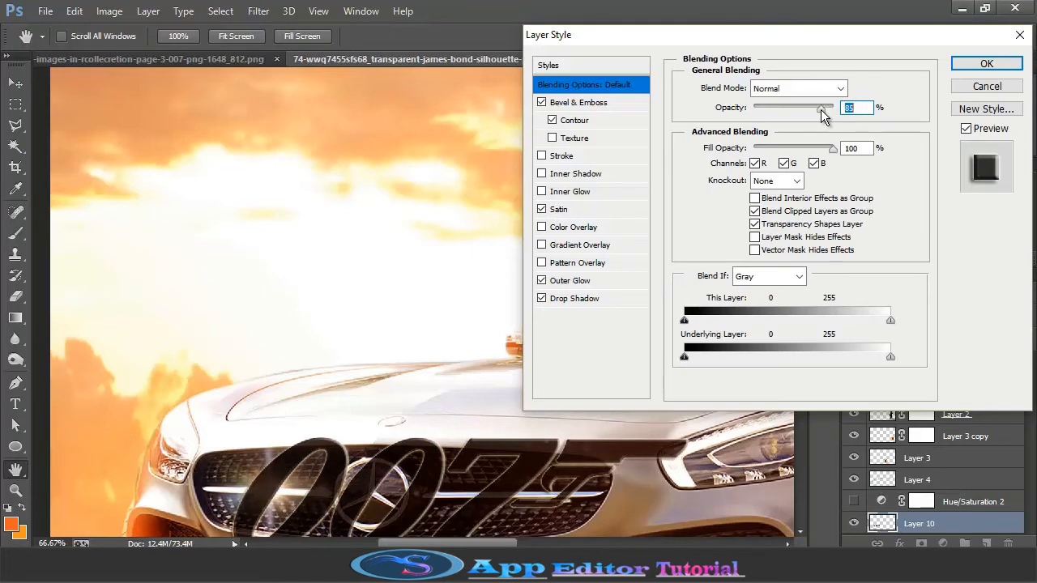
left_click(821, 148)
- Set the logo's Blend If channel to Blue, enable Gradient Overlay and apply the layer style
left_click(768, 276)
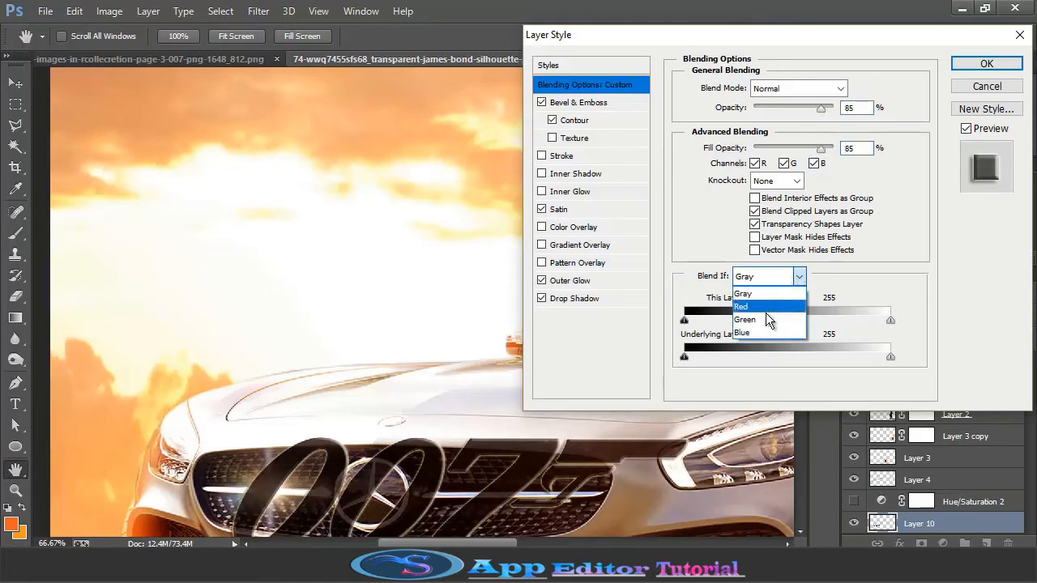
left_click(766, 311)
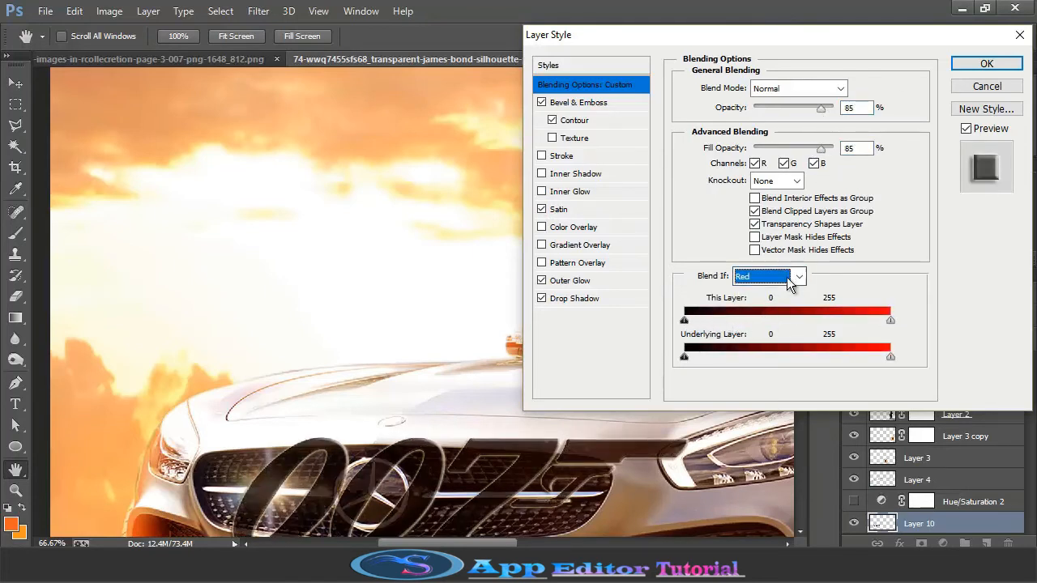
left_click(789, 276)
left_click(767, 323)
left_click(770, 276)
left_click(775, 335)
mouse_move(685, 320)
left_mouse_down()
mouse_move(726, 323)
mouse_move(670, 325)
left_mouse_up()
left_click(544, 247)
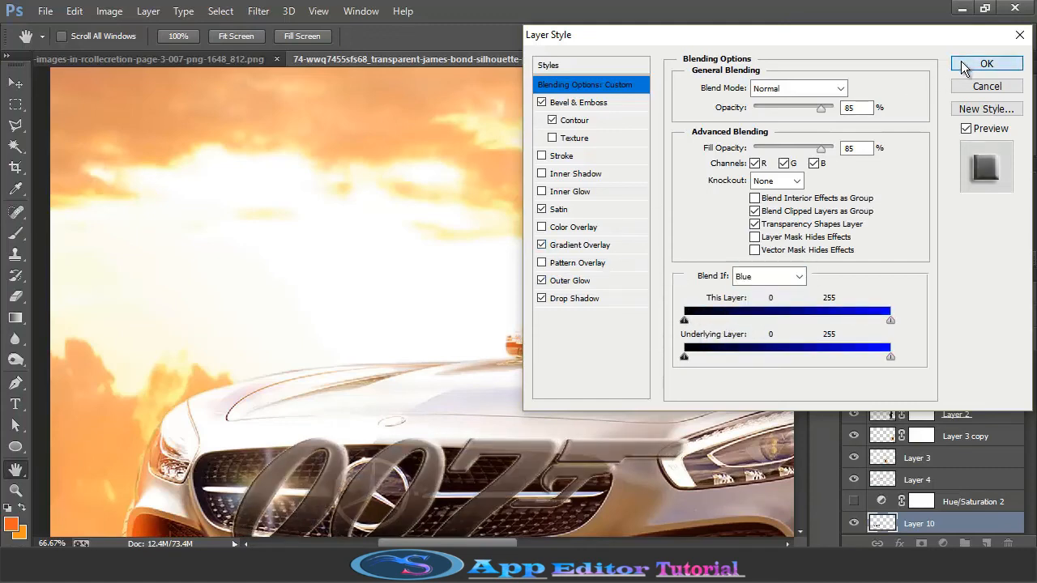
left_click(985, 64)
- Scale the 007 logo to about 88% width and 92% height and move it up onto the bonnet edge above the grille
key("ctrl+minus")
key("ctrl+minus")
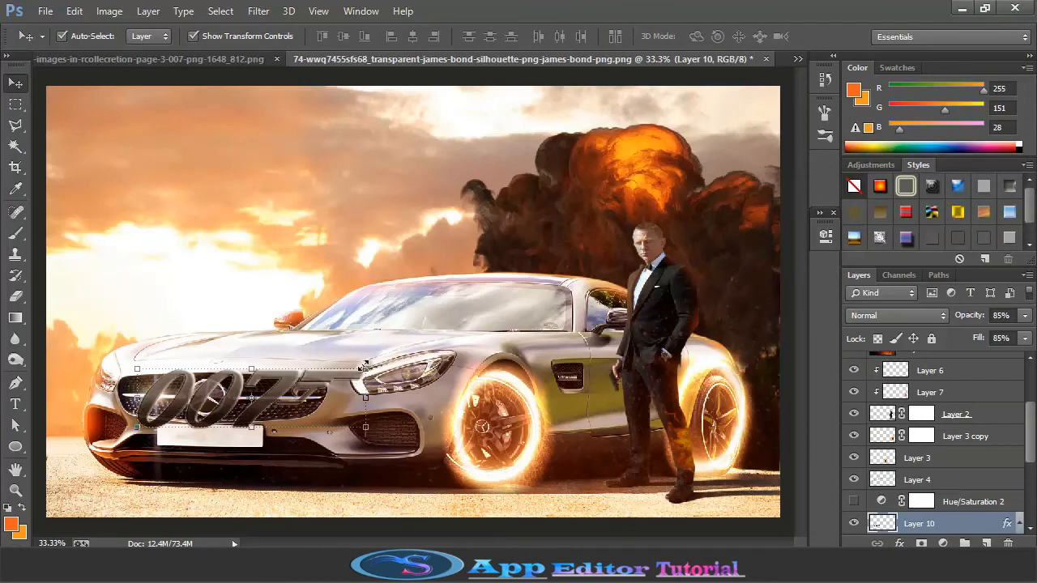
left_click_drag(364, 367, 397, 435)
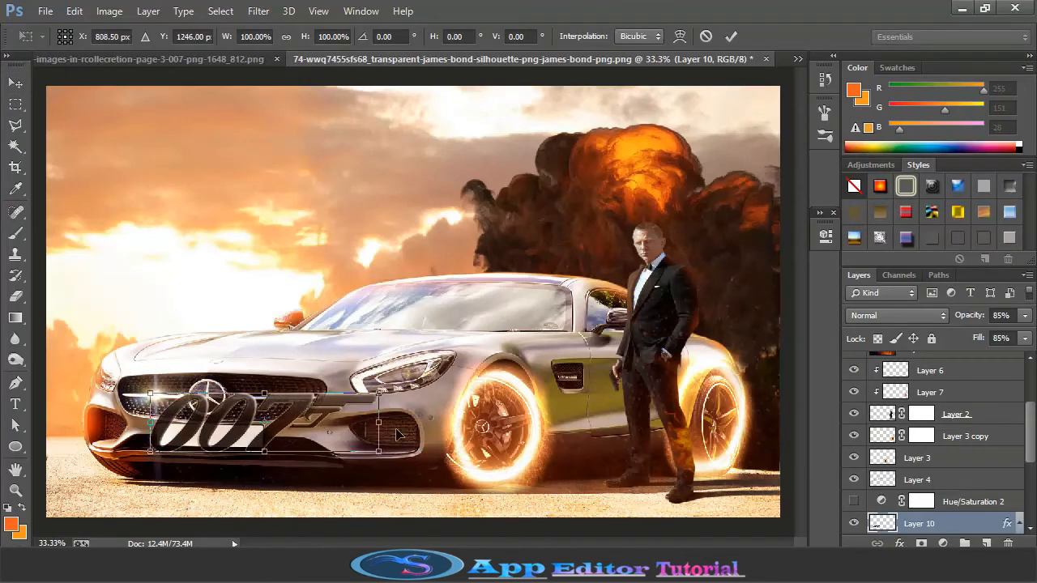
left_click_drag(378, 393, 349, 397)
left_click_drag(322, 416, 376, 357)
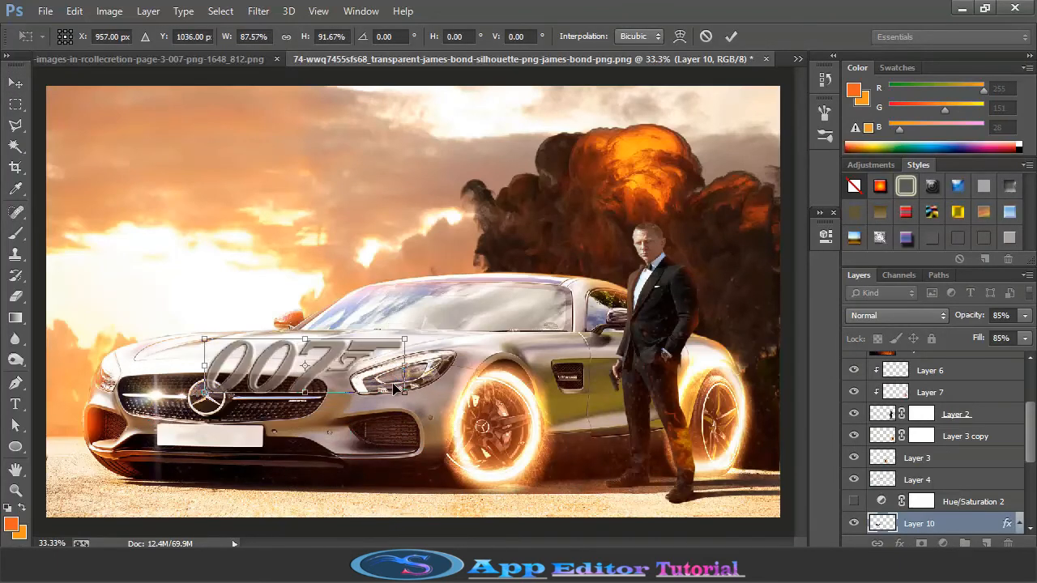
left_click(731, 37)
left_click(321, 367)
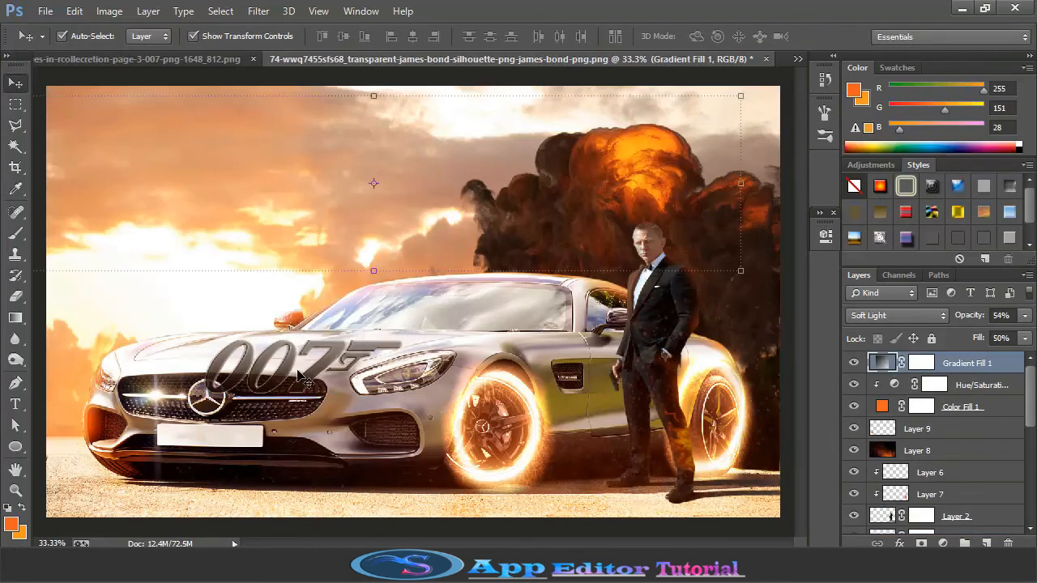
key("ctrl+z")
- Move the 007 logo back down so it sits over the car's front grille
scroll(925, 388, "up", 3)
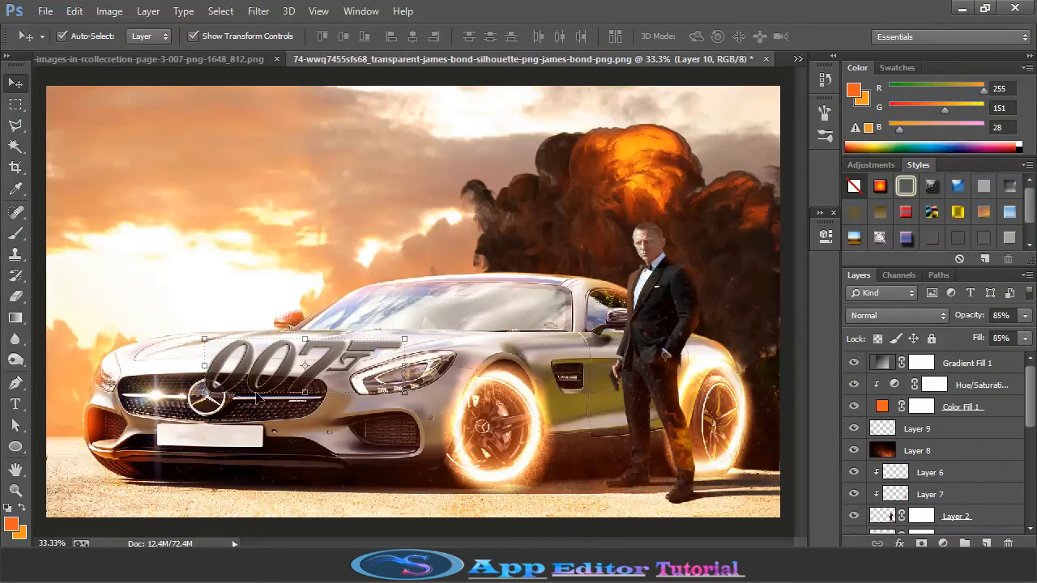
key("ctrl+t")
left_click_drag(327, 366, 284, 391)
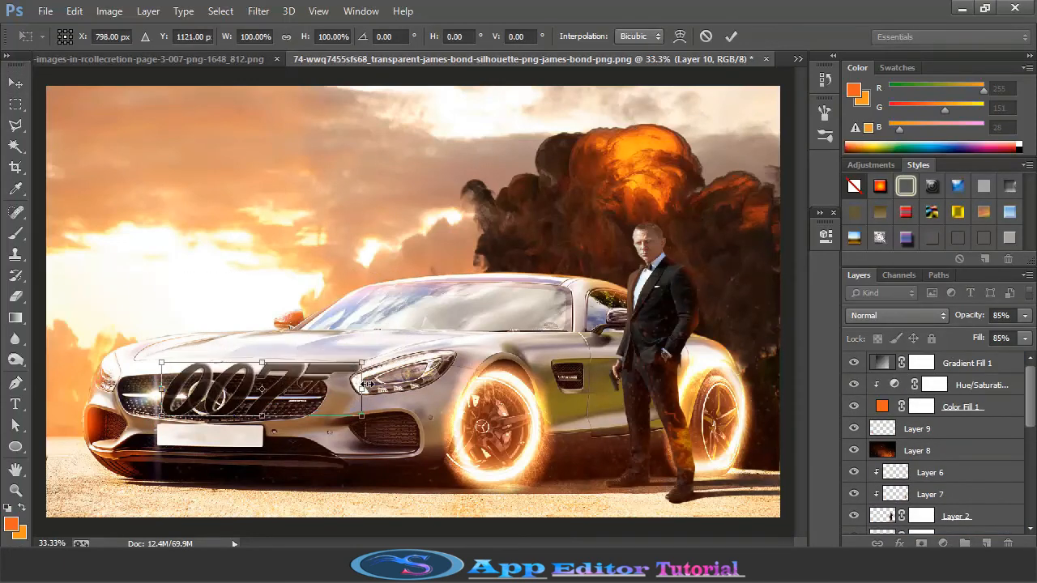
left_click(731, 36)
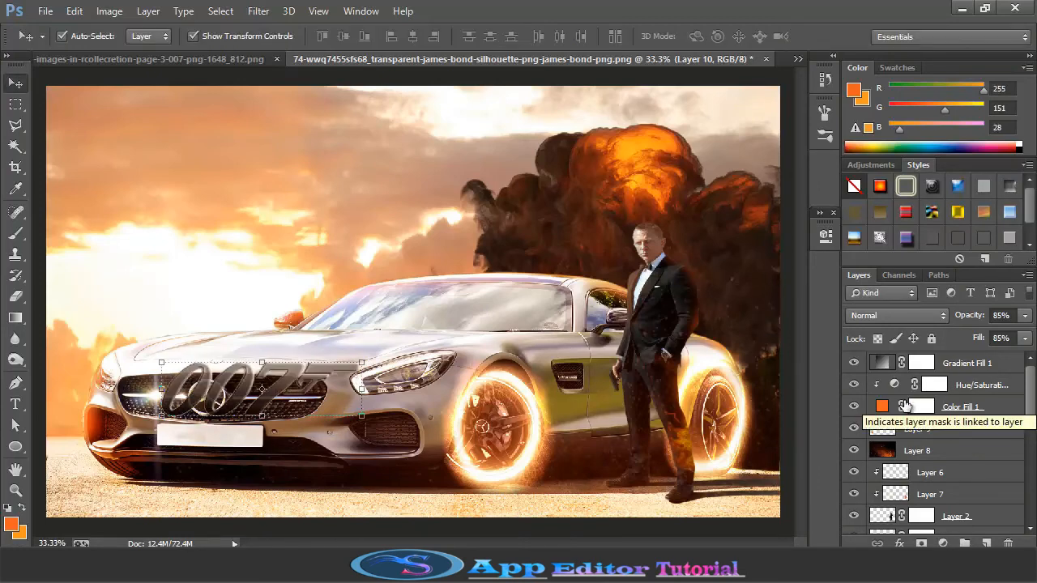